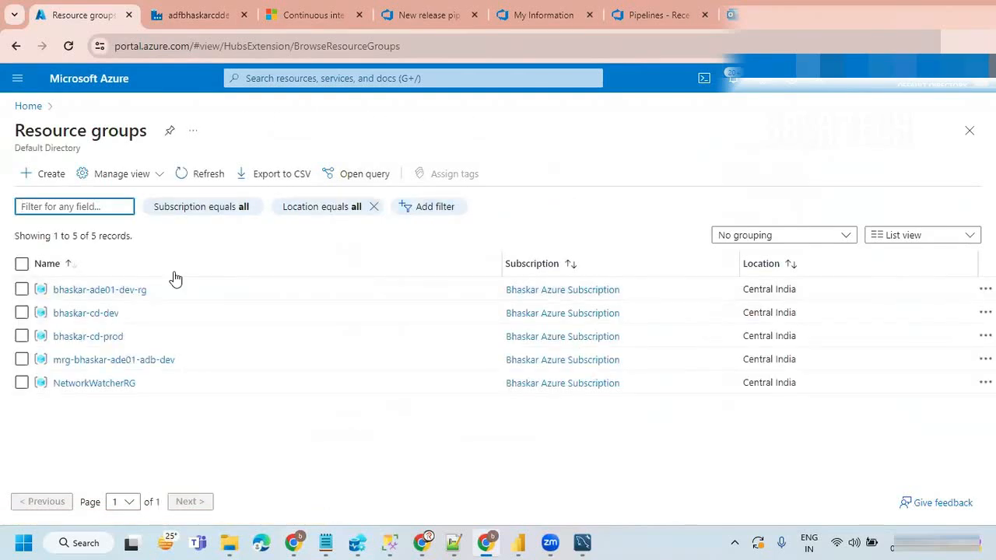
Step: Open the bhaskar-ade01-dev-rg resource group and copy its name
click(129, 296)
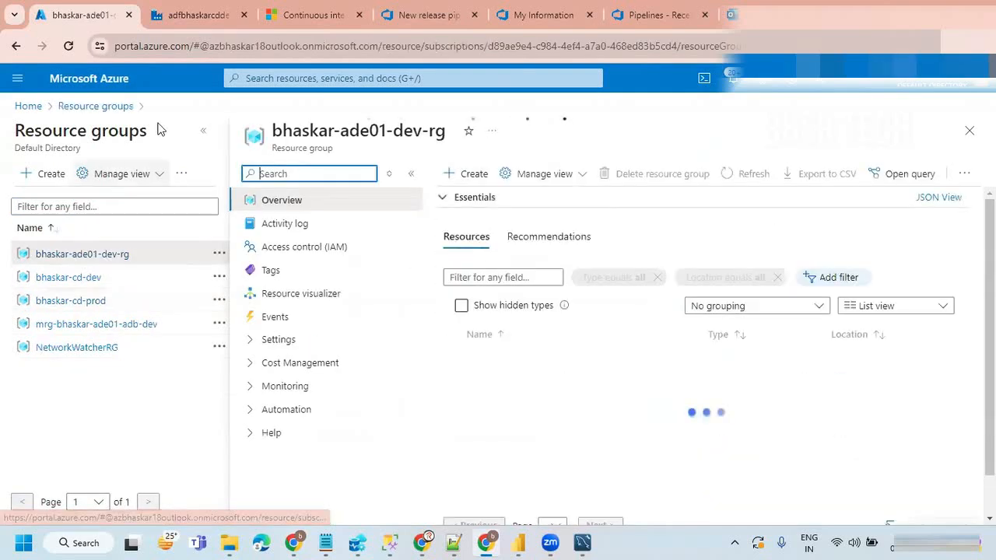
click(203, 130)
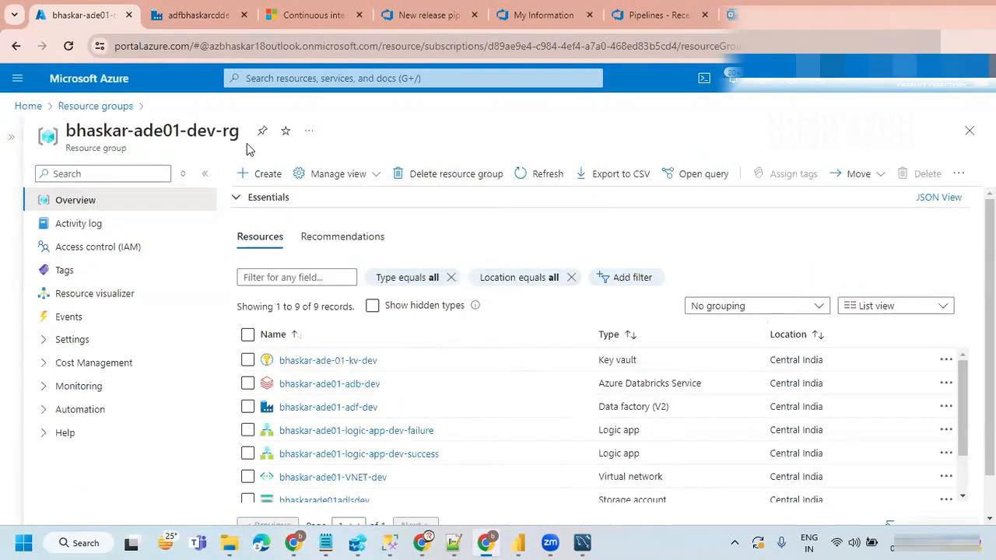
drag(239, 131, 67, 132)
key(ctrl+c)
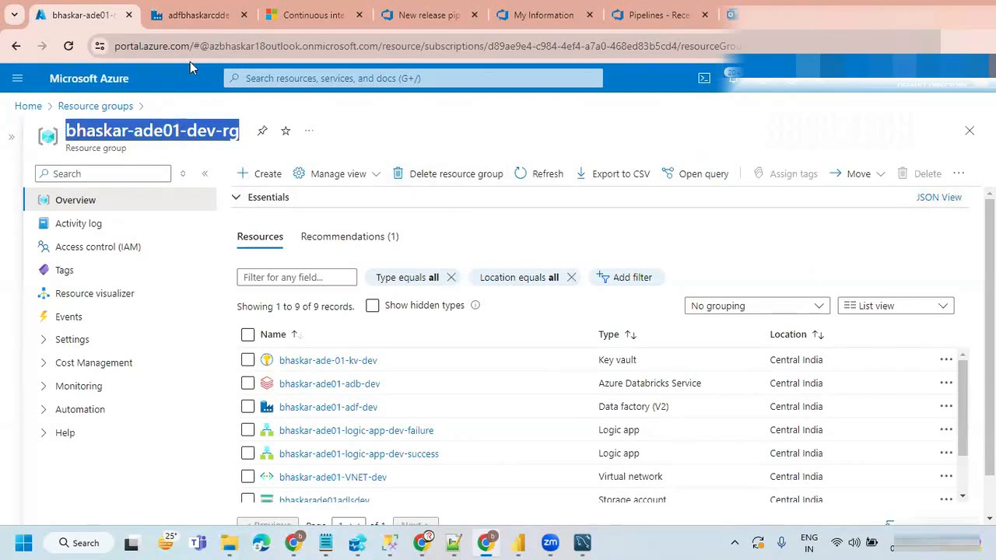
Step: Duplicate the browser tab and start creating a new resource group in the copy
right_click(97, 22)
click(151, 147)
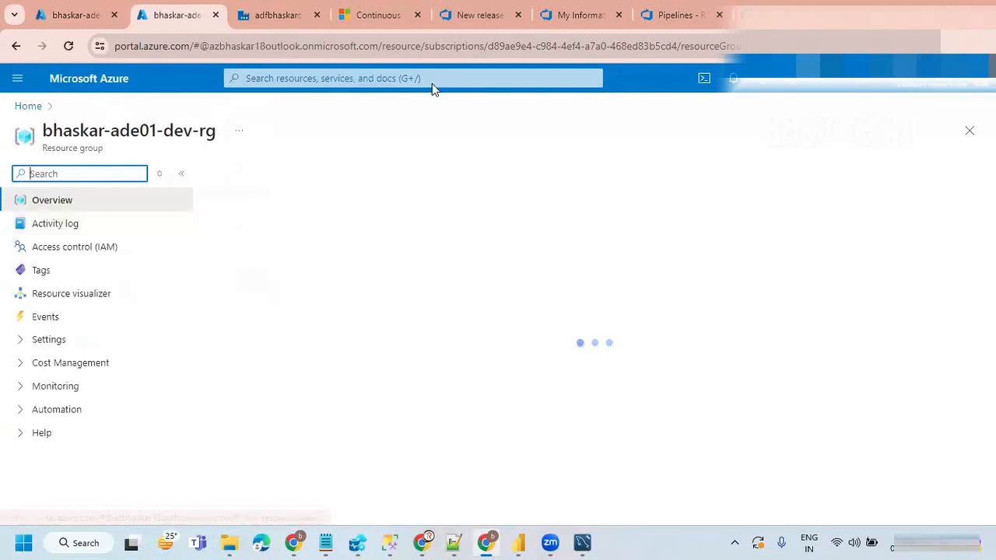
click(28, 105)
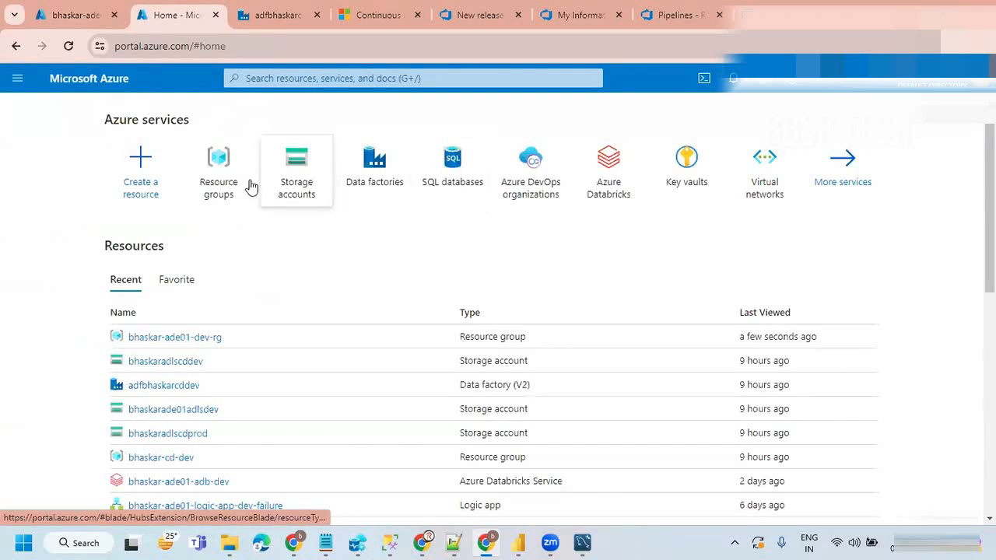
click(220, 159)
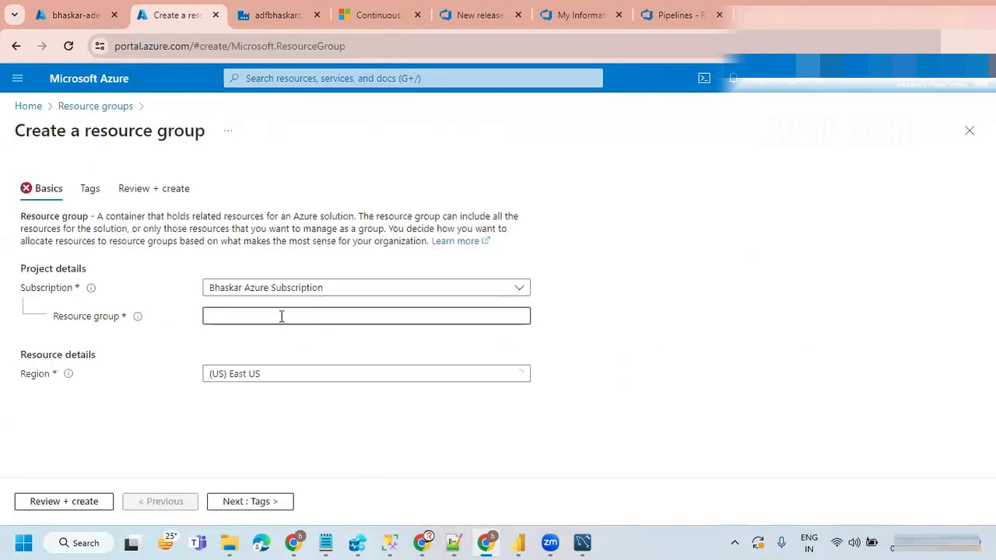
Step: Name the new resource group bhaskar-ade02-dev-rg, adapting the copied name
click(280, 315)
key(ctrl+v)
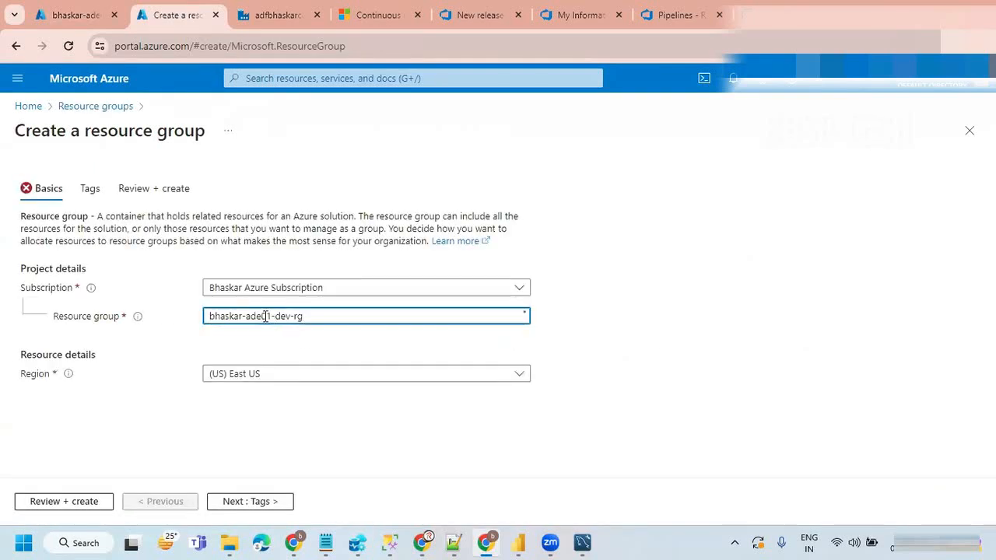
click(274, 315)
key(BackSpace)
text(2)
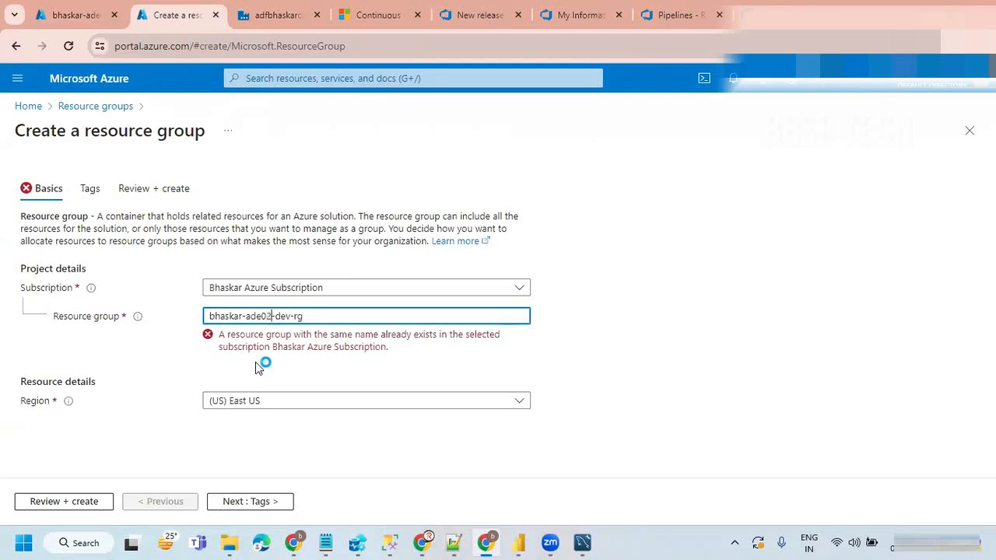
click(586, 358)
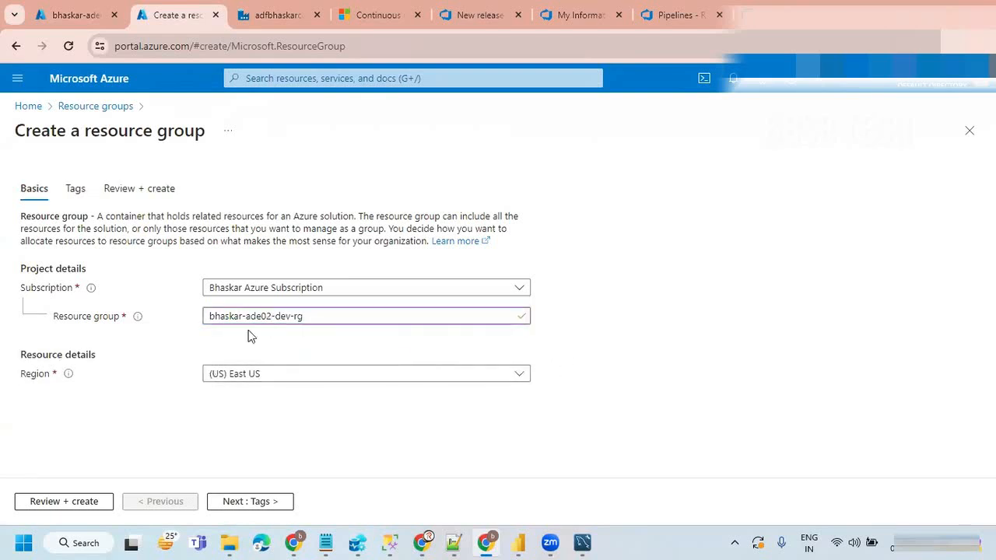
drag(325, 322, 171, 315)
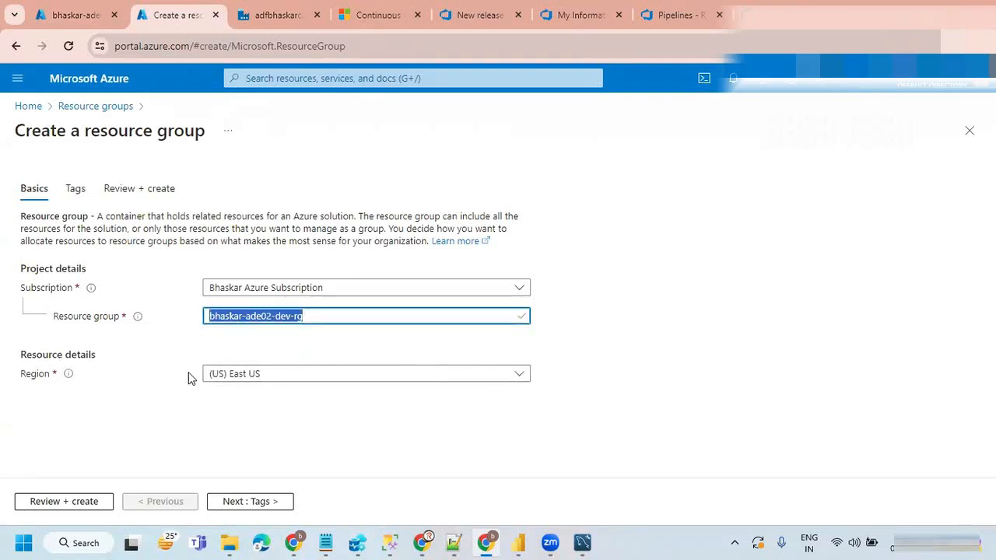
Step: Set the new resource group's region to (Asia Pacific) Central India
click(303, 374)
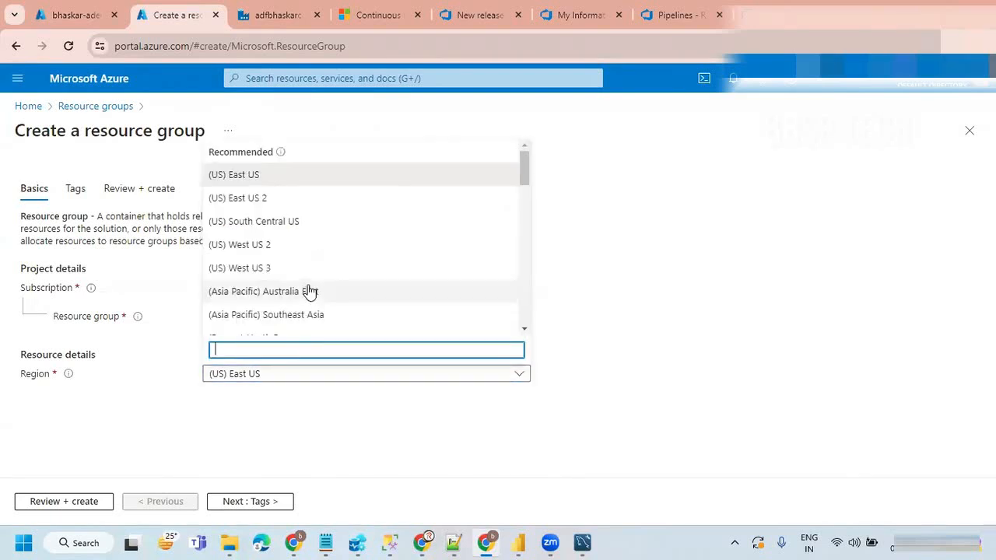
text(india)
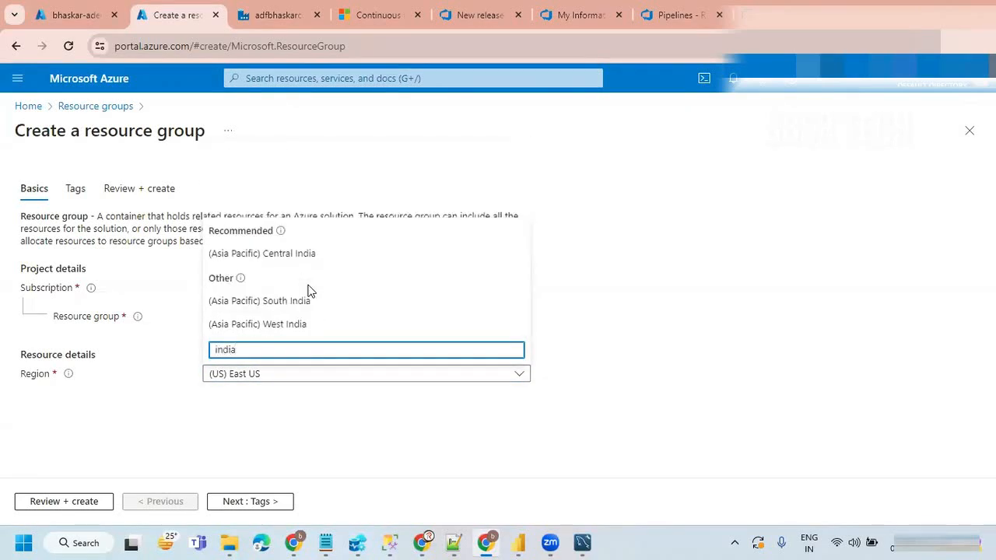
click(300, 254)
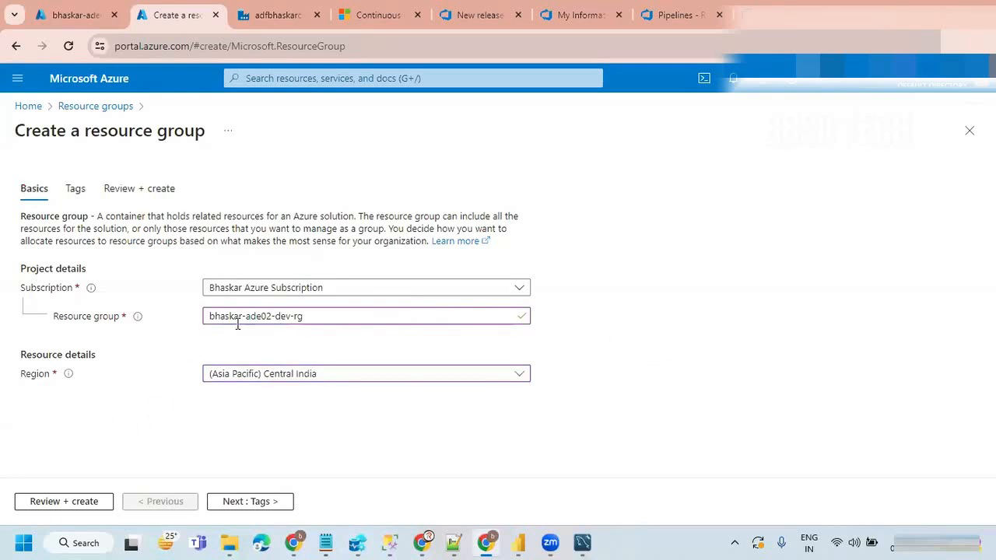
drag(311, 320, 174, 357)
click(175, 358)
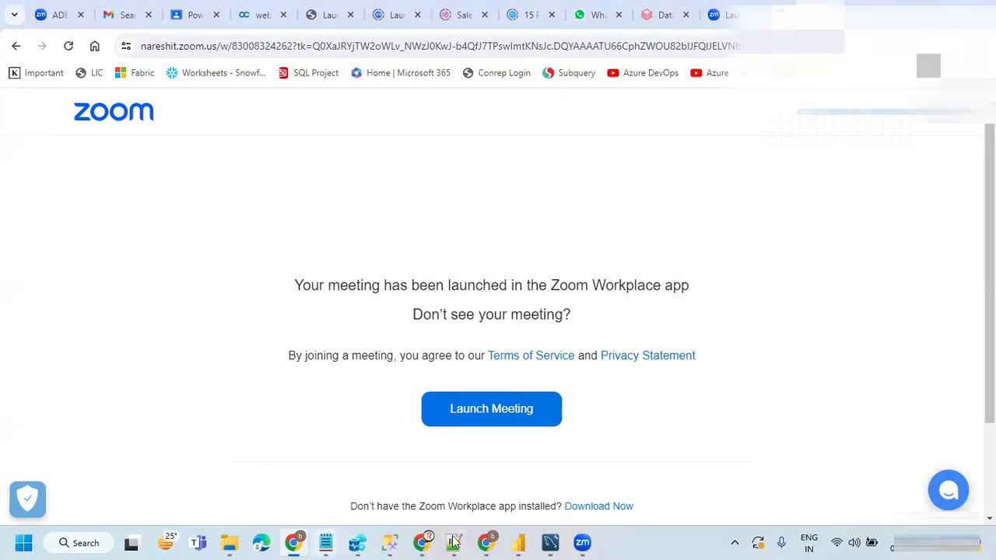
Step: Return to the Azure portal window, then validate and create the bhaskar-ade02-dev-rg resource group
click(486, 543)
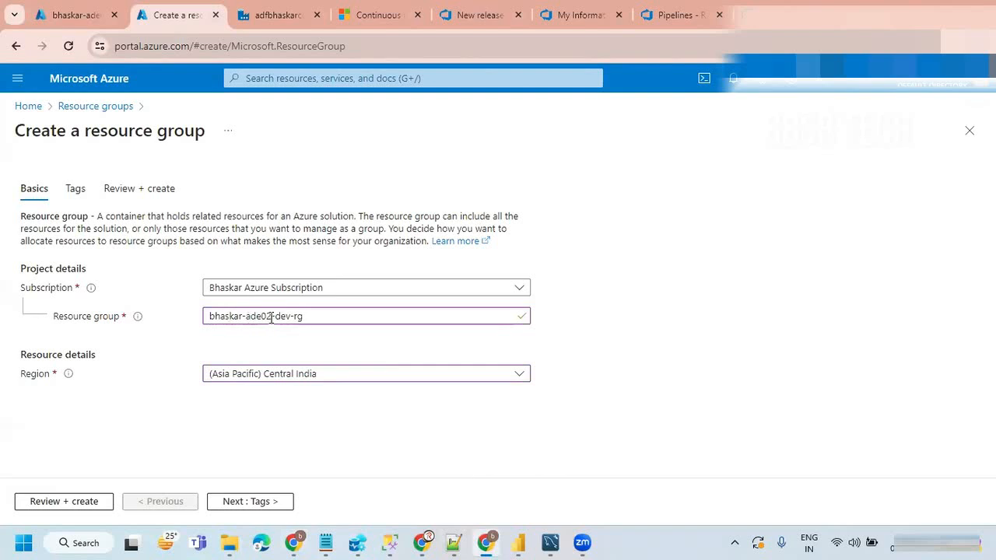
click(64, 504)
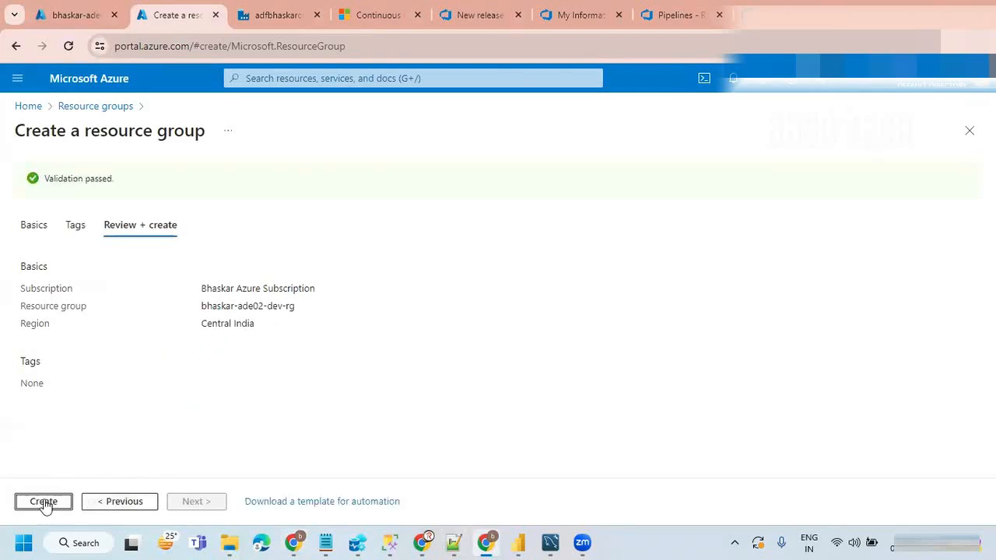
click(45, 502)
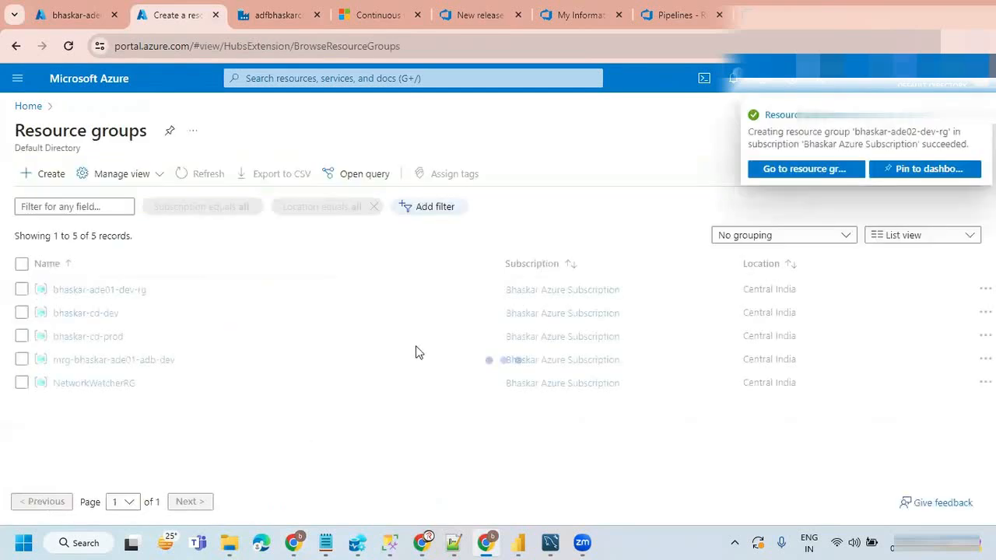
Step: Look through the resources of bhaskar-ade01-dev-rg and copy the storage account name bhaskarade01adlsdev
click(61, 17)
scroll(460, 416, down, 2)
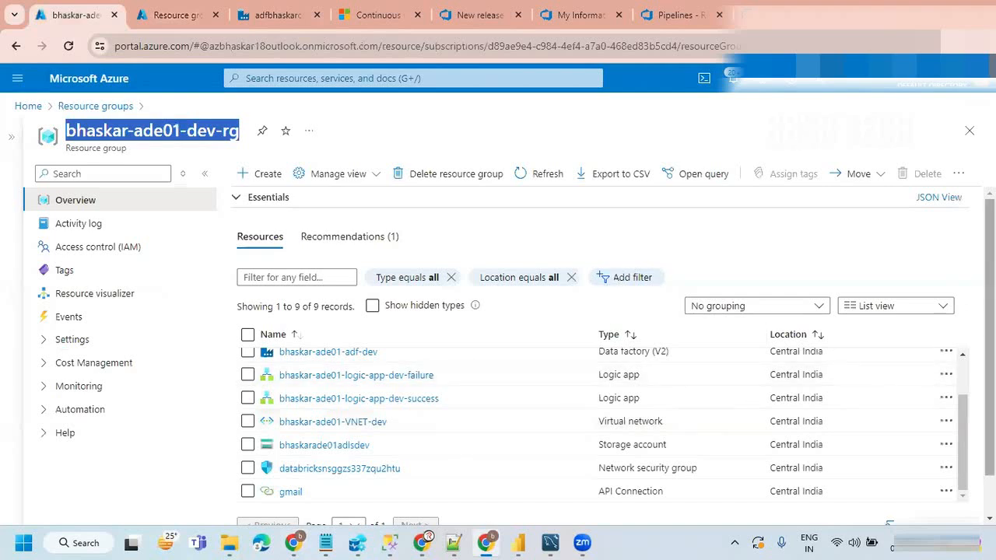
scroll(432, 442, down, 2)
scroll(432, 441, up, 2)
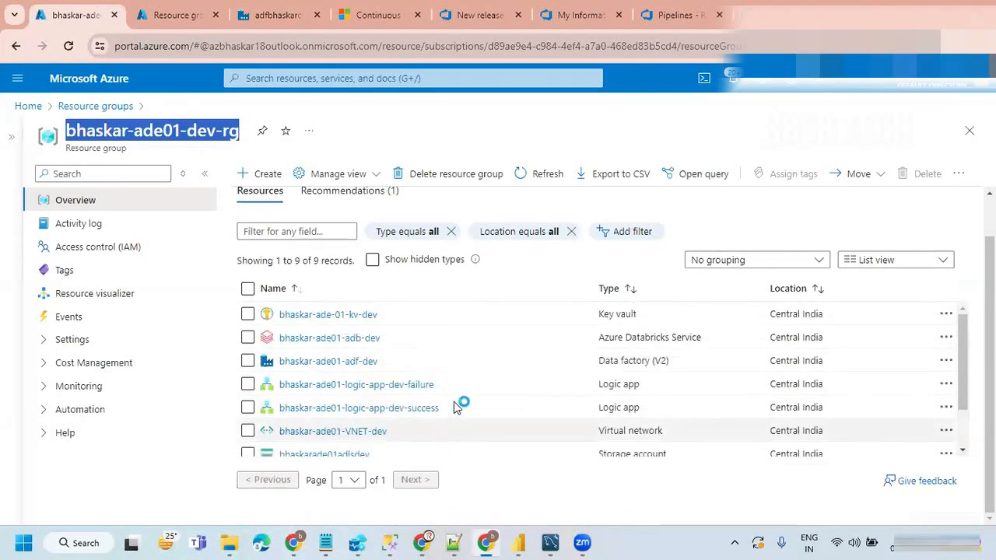
scroll(432, 441, up, 1)
scroll(424, 428, down, 2)
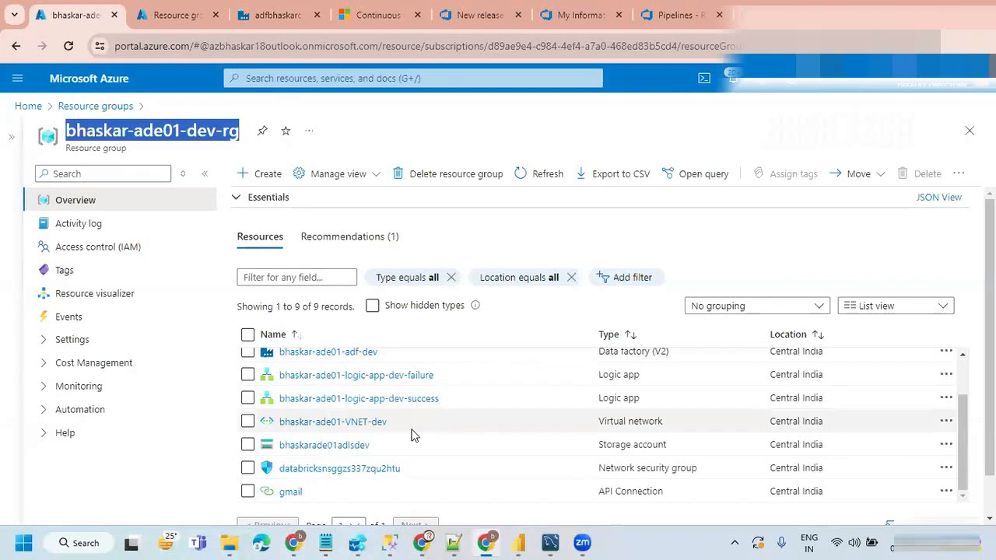
scroll(412, 435, up, 2)
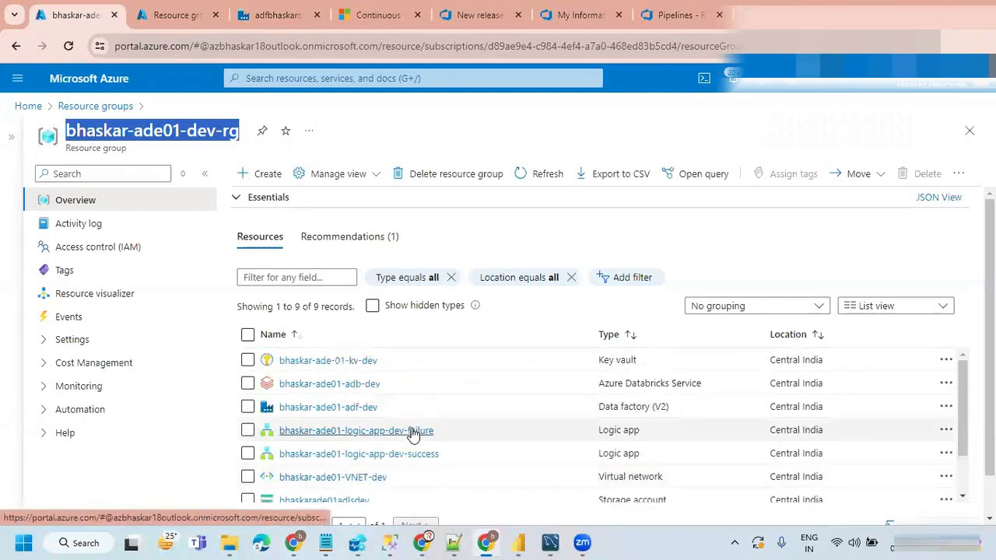
scroll(360, 435, down, 2)
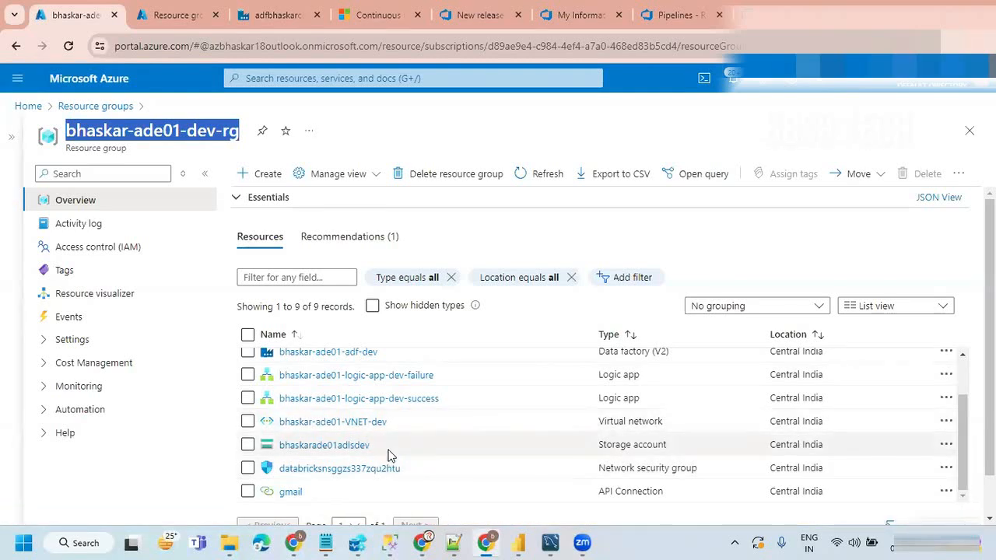
drag(394, 451, 283, 457)
key(ctrl+c)
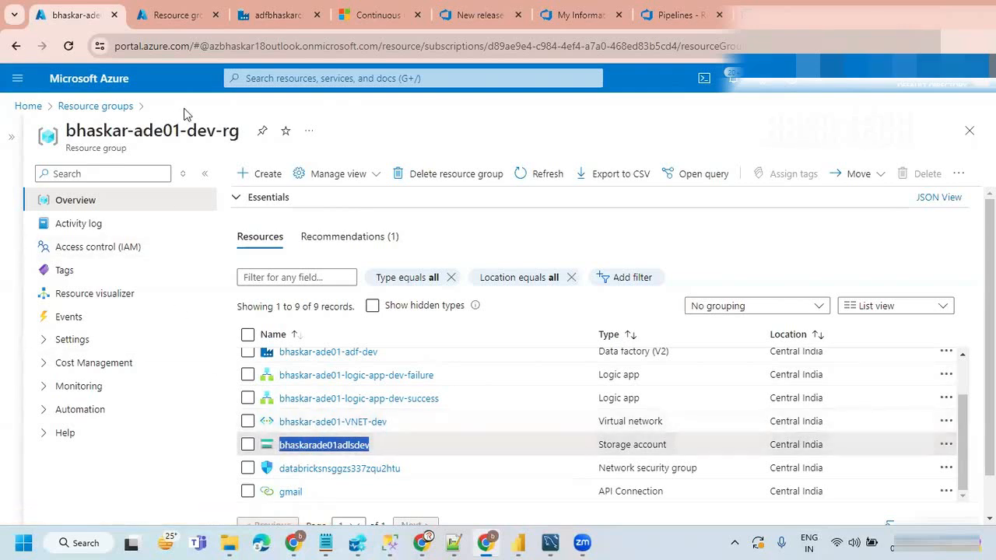
Step: Switch to the duplicated portal tab and start creating a new storage account
click(163, 16)
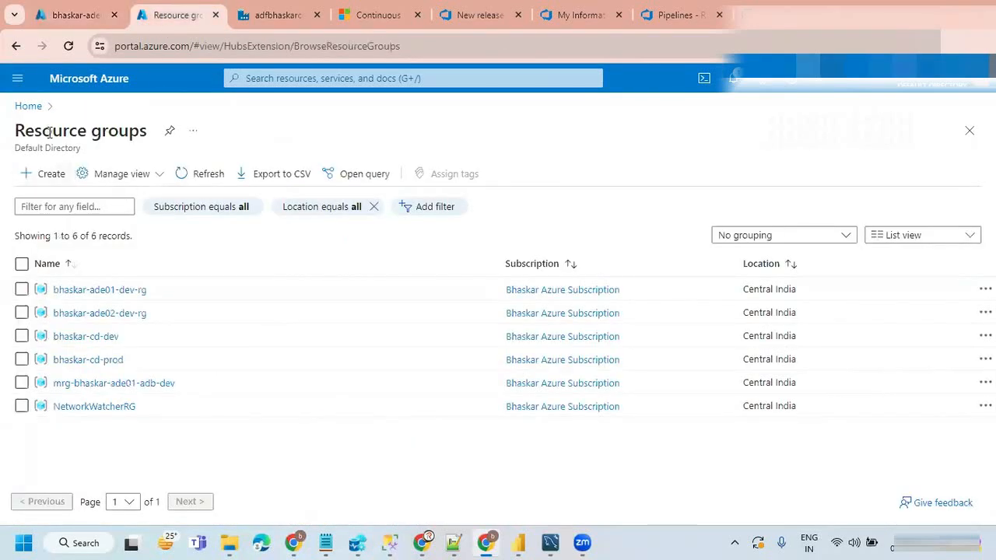
click(28, 106)
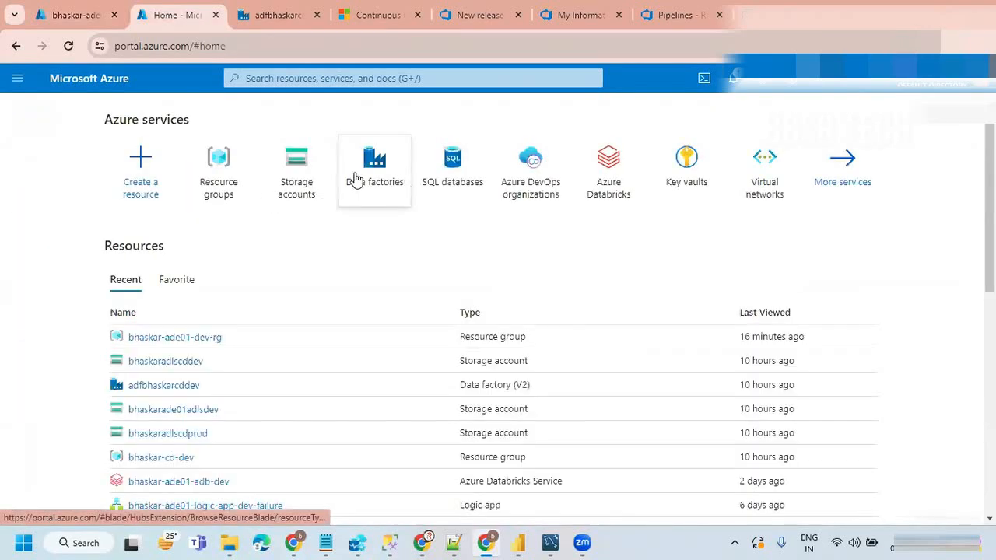
click(295, 162)
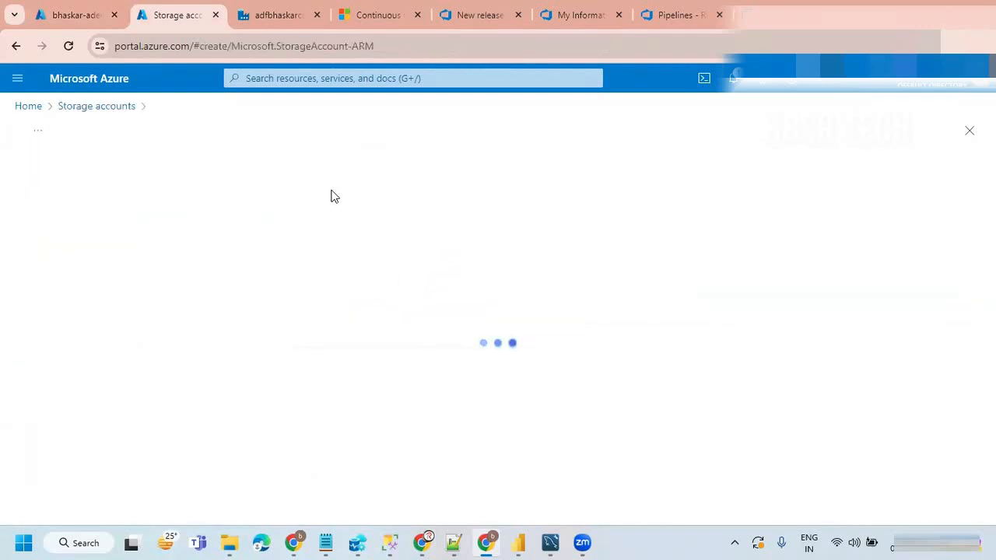
Step: Assign the new storage account to the resource group bhaskar-ade02-dev-rg
scroll(280, 387, down, 2)
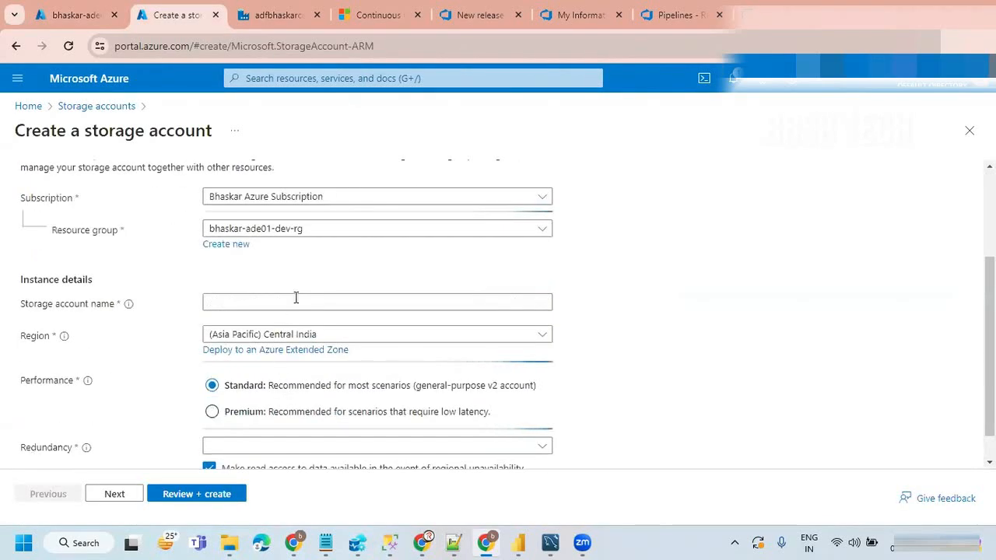
click(539, 229)
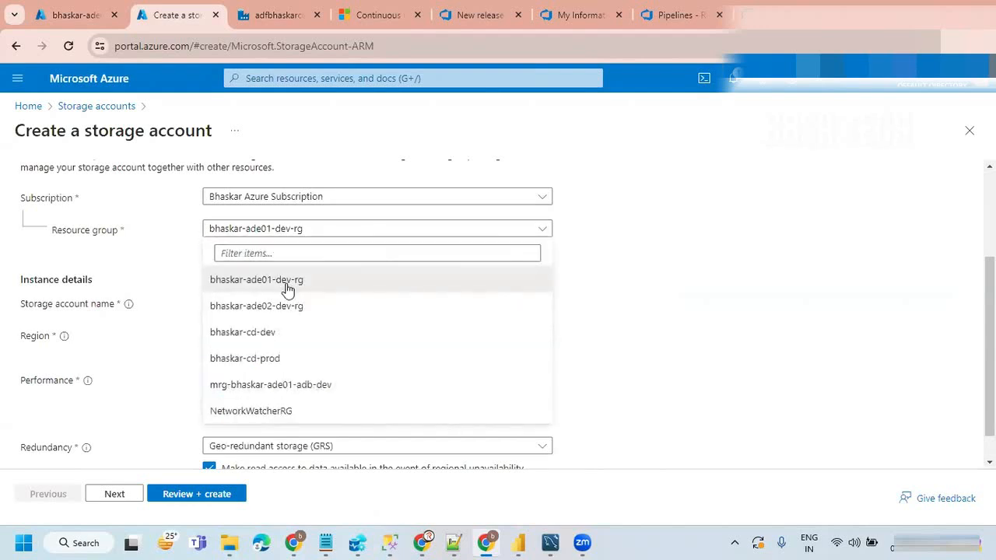
click(267, 308)
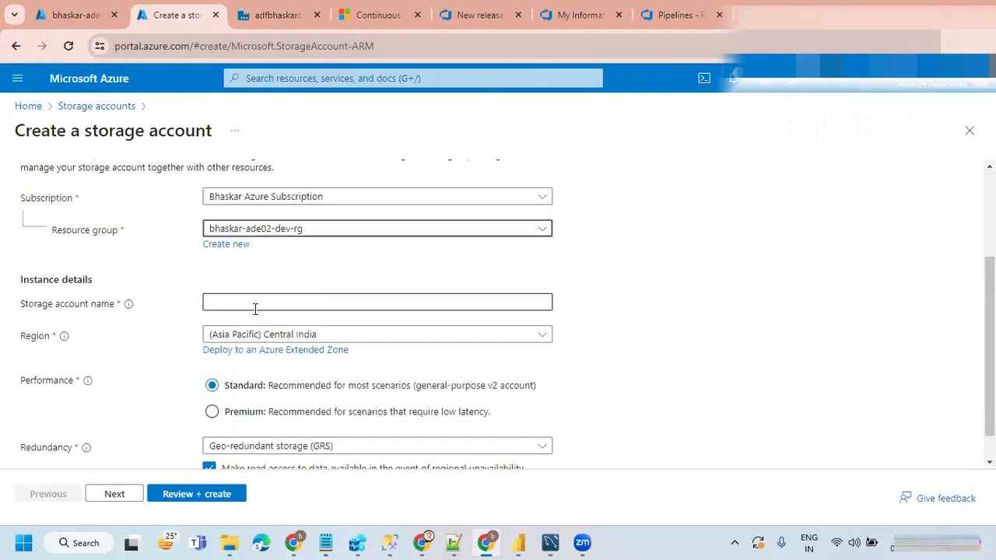
Step: Name the storage account bhaskarade02adlsdev, adapting the copied name
click(230, 301)
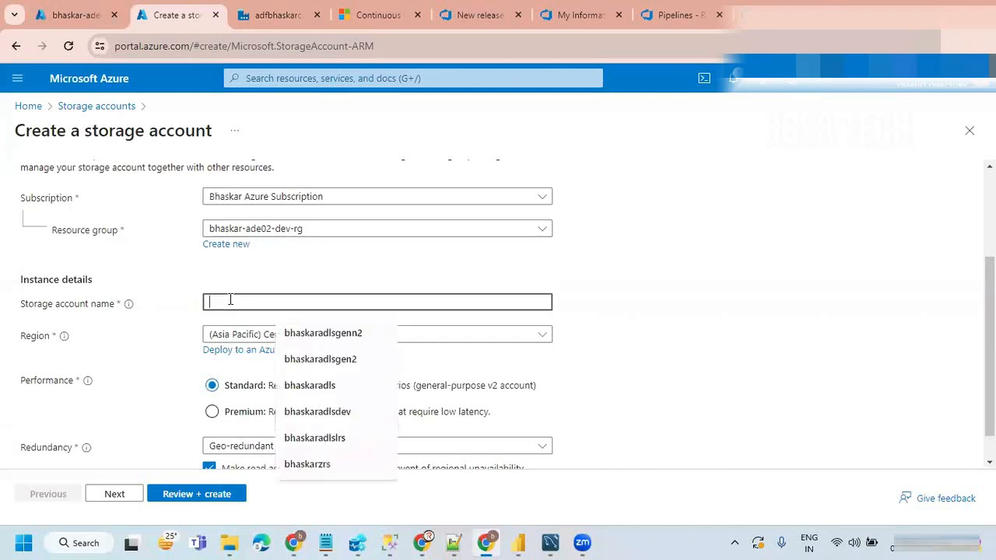
key(ctrl+v)
click(270, 302)
key(BackSpace)
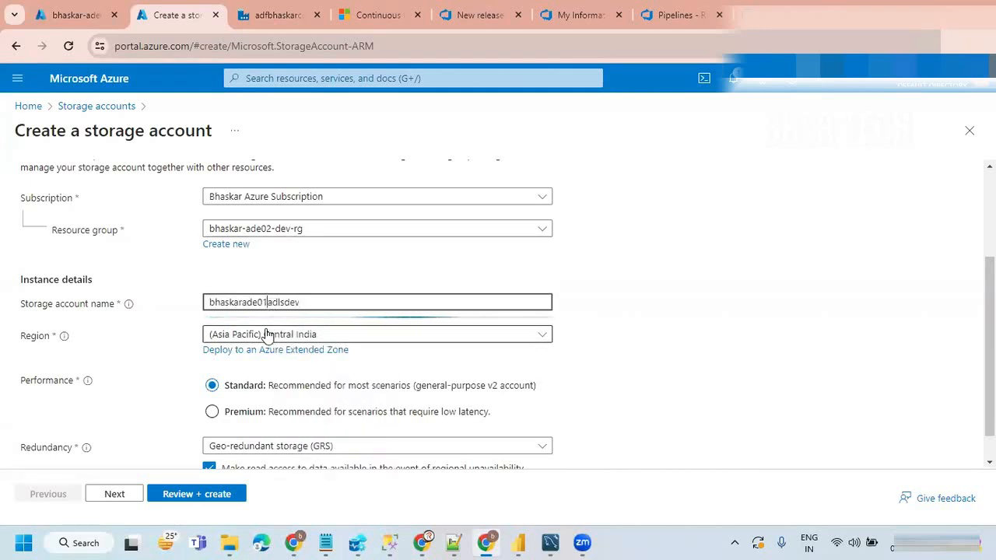
text(2)
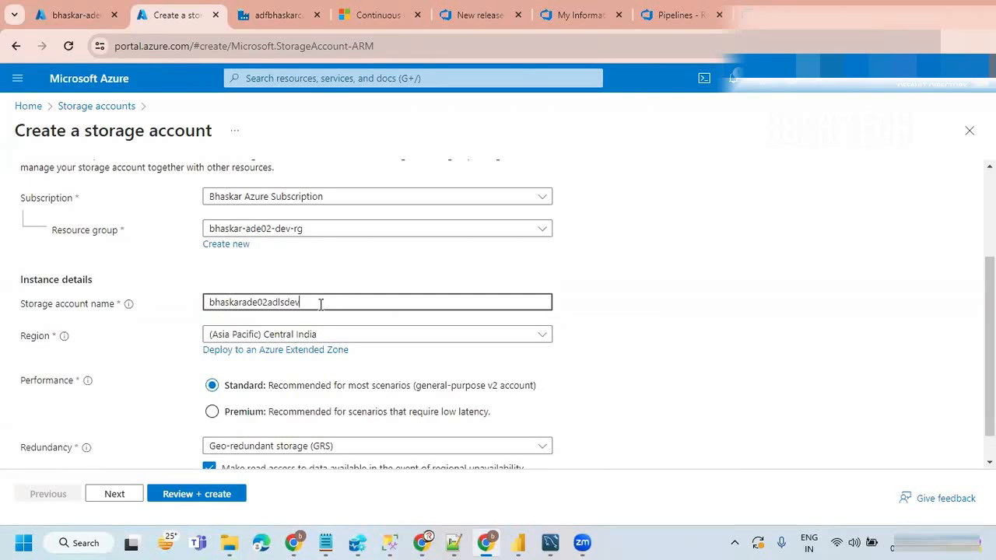
drag(305, 304, 209, 303)
click(671, 298)
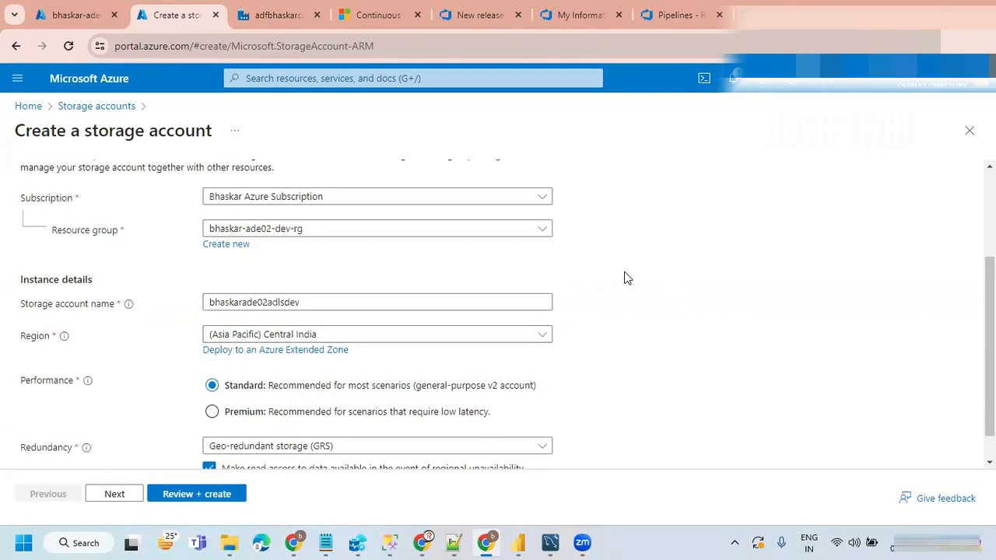
Step: Set the storage account's redundancy to Locally-redundant storage (LRS)
scroll(615, 280, down, 2)
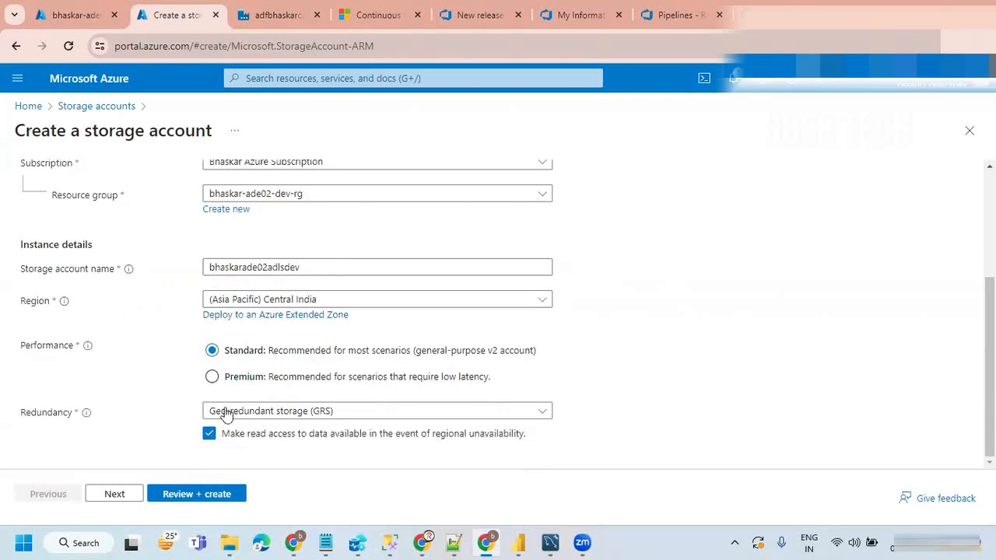
click(284, 413)
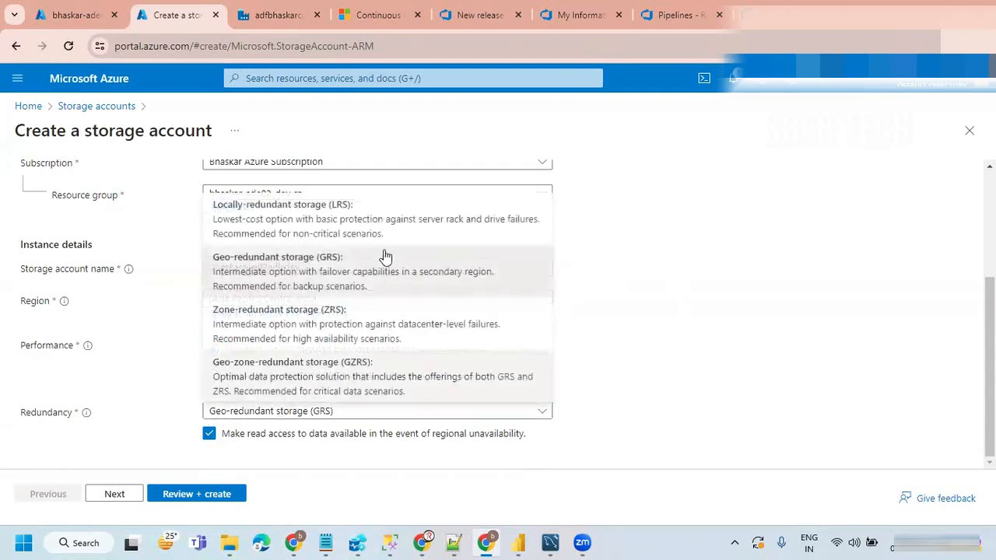
click(363, 220)
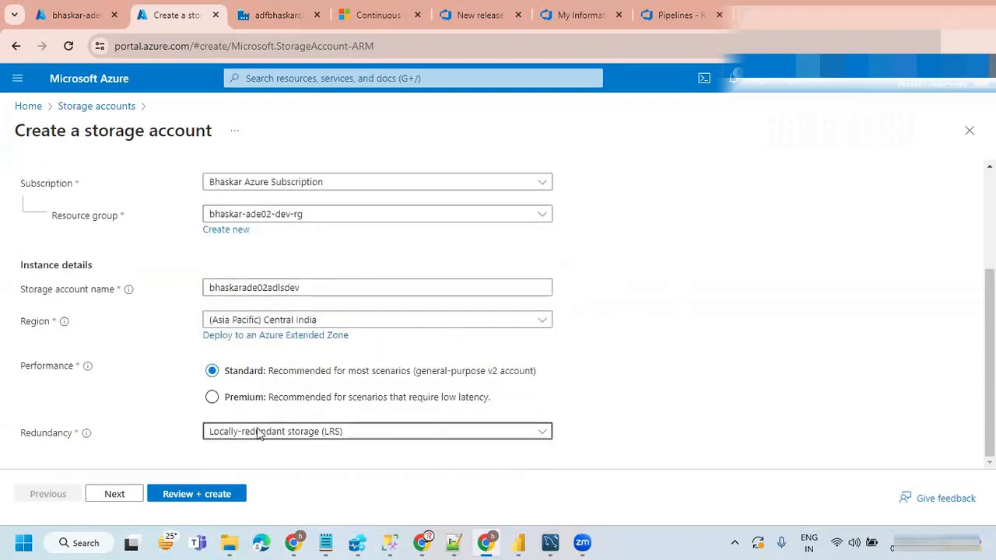
Step: Enable the hierarchical namespace in the advanced settings, and review and create the storage account
click(114, 495)
scroll(233, 349, down, 3)
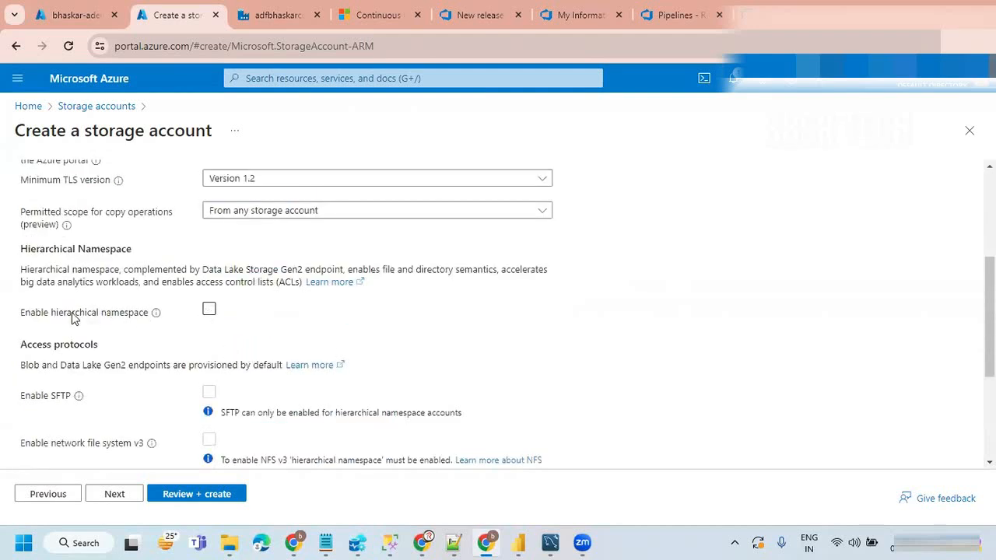
click(210, 311)
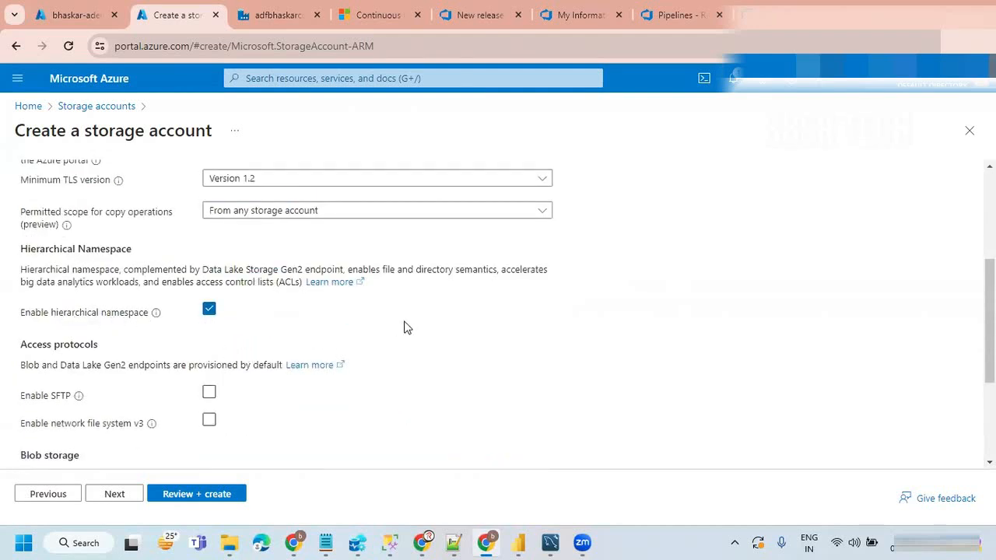
scroll(447, 338, down, 2)
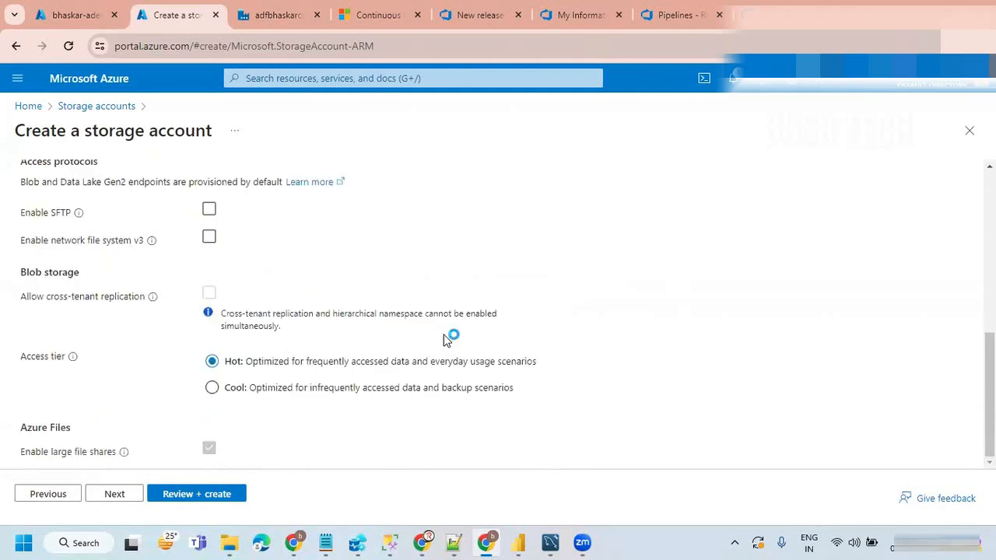
click(187, 497)
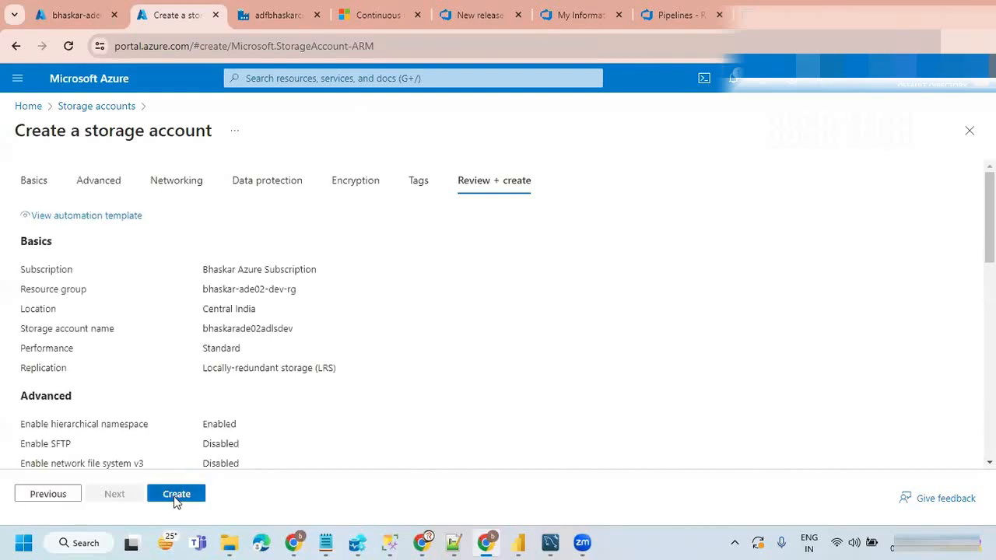
click(176, 496)
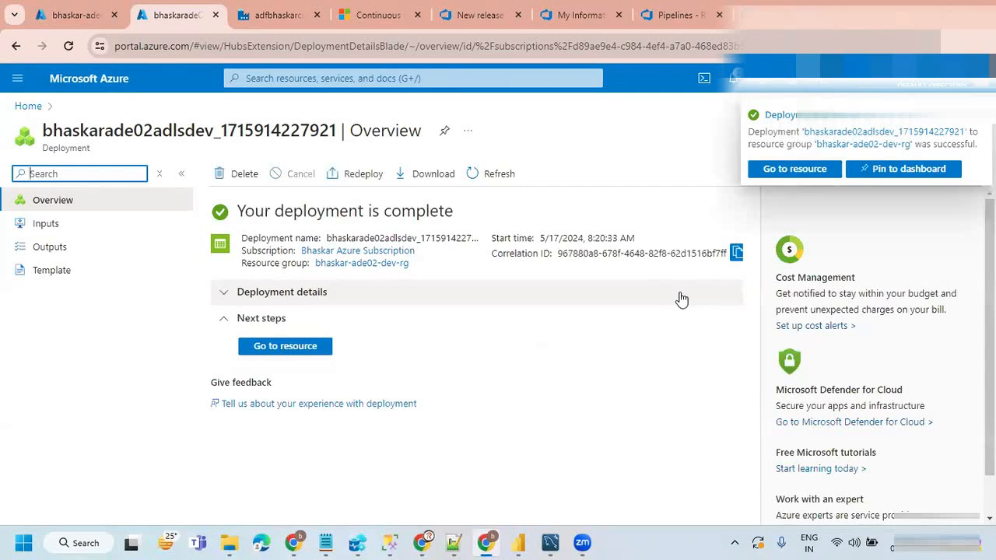
Step: Open the containers of the deployed storage account bhaskarade02adlsdev and add a container named landing
click(298, 348)
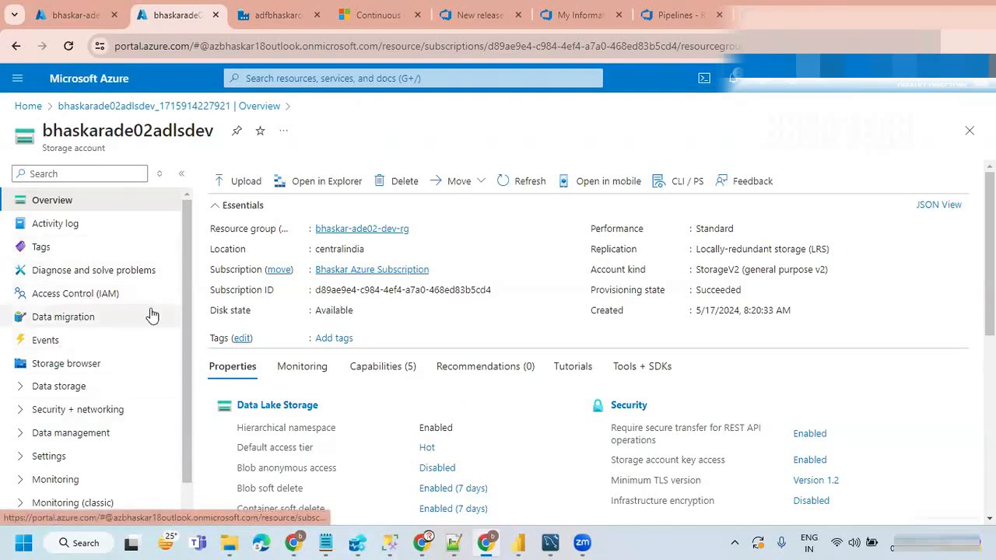
click(62, 386)
click(91, 419)
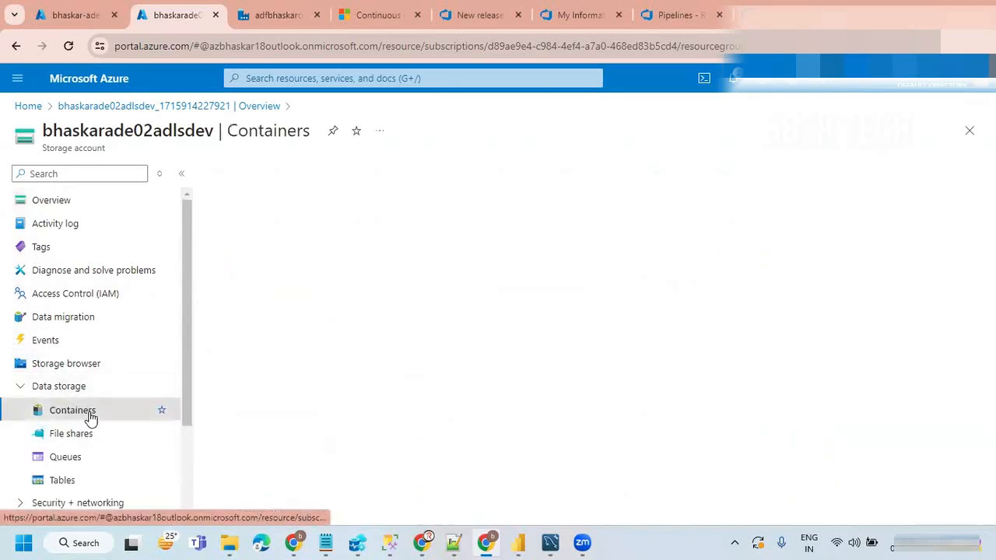
click(243, 173)
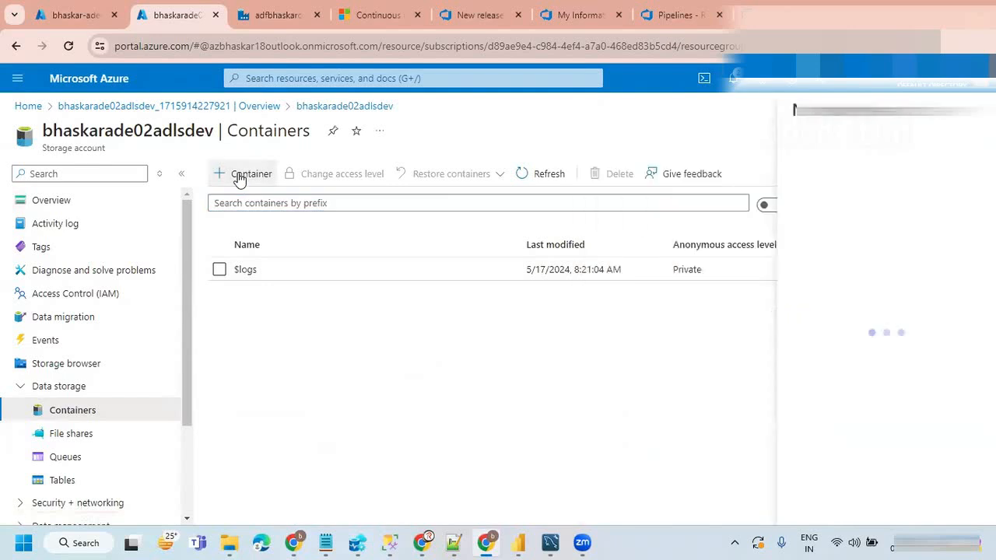
text(landing)
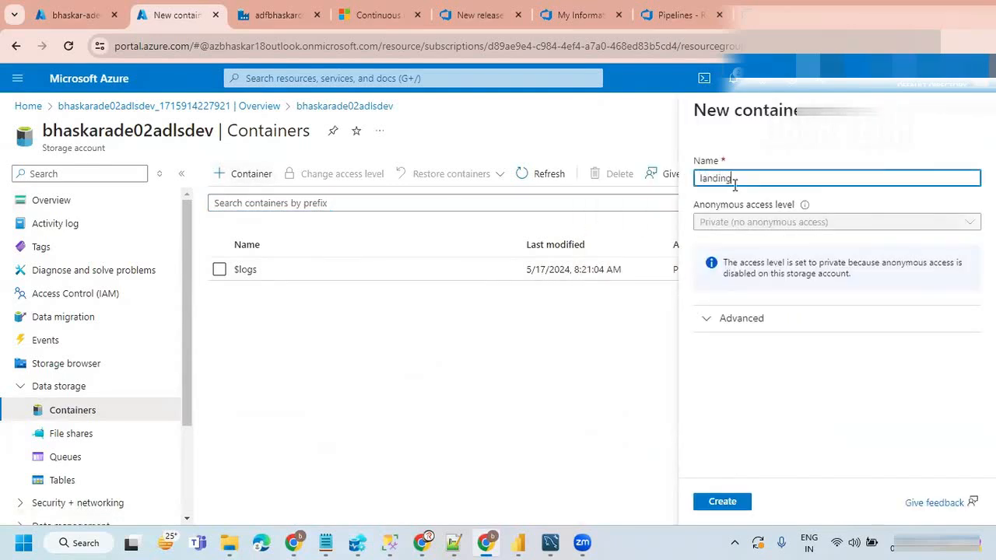
click(731, 501)
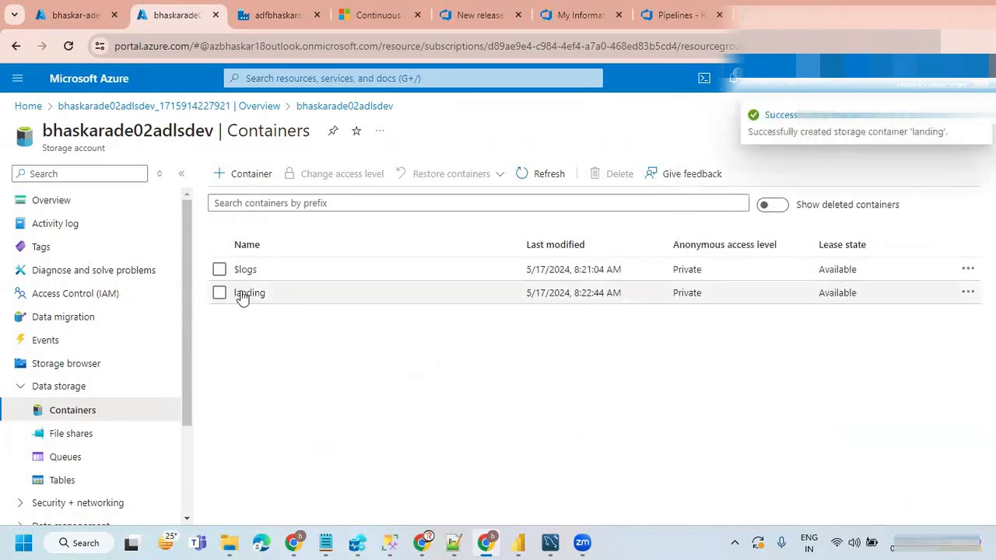
Step: Add a container named bronze to the storage account bhaskarade02adlsdev
click(246, 174)
click(759, 179)
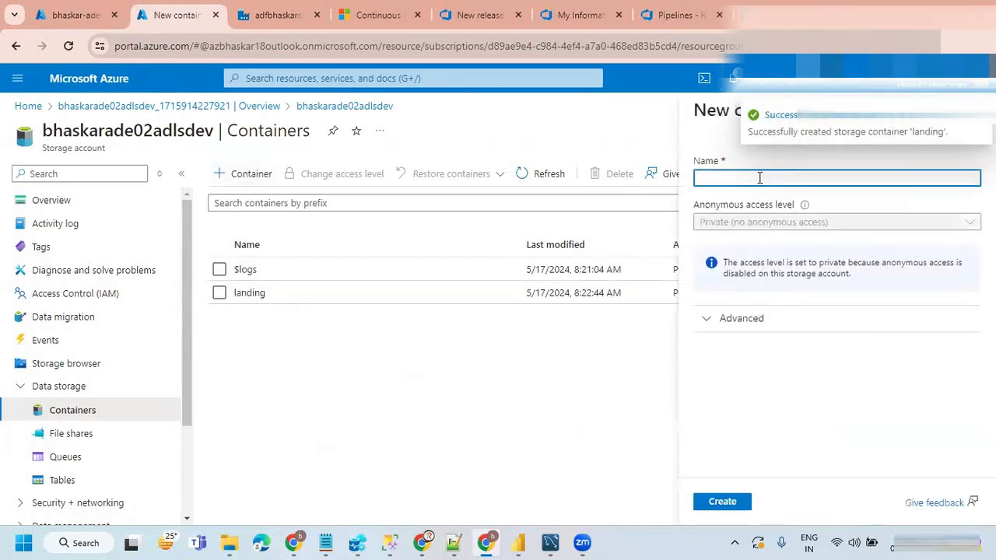
text(bronze)
click(723, 502)
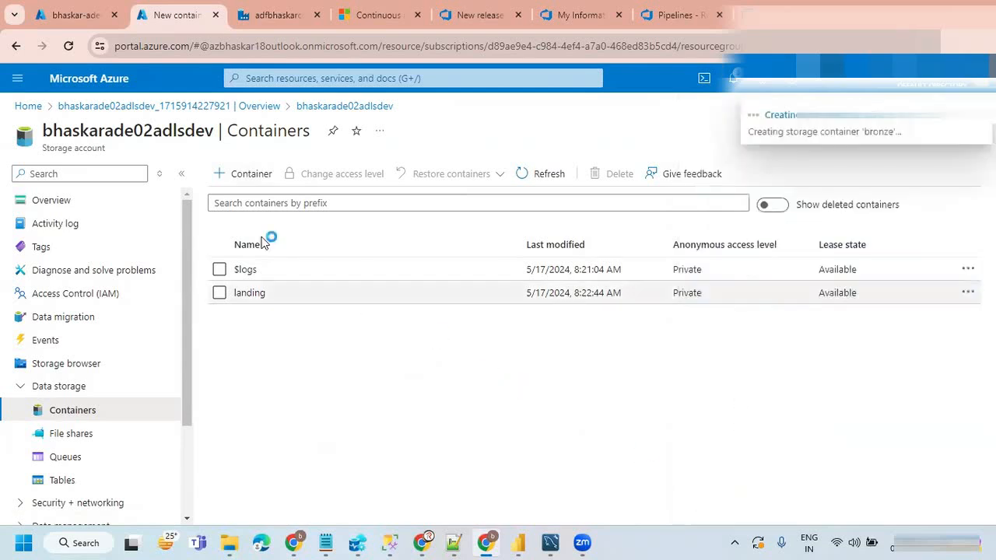
Step: Add two containers named silver and gold to the storage account bhaskarade02adlsdev
click(244, 176)
text(silver)
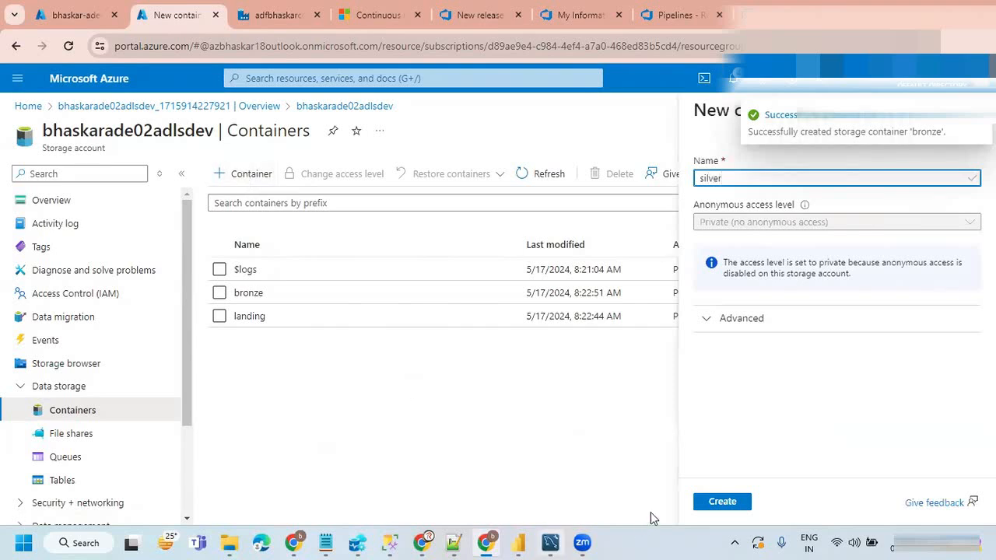
key(Return)
click(254, 177)
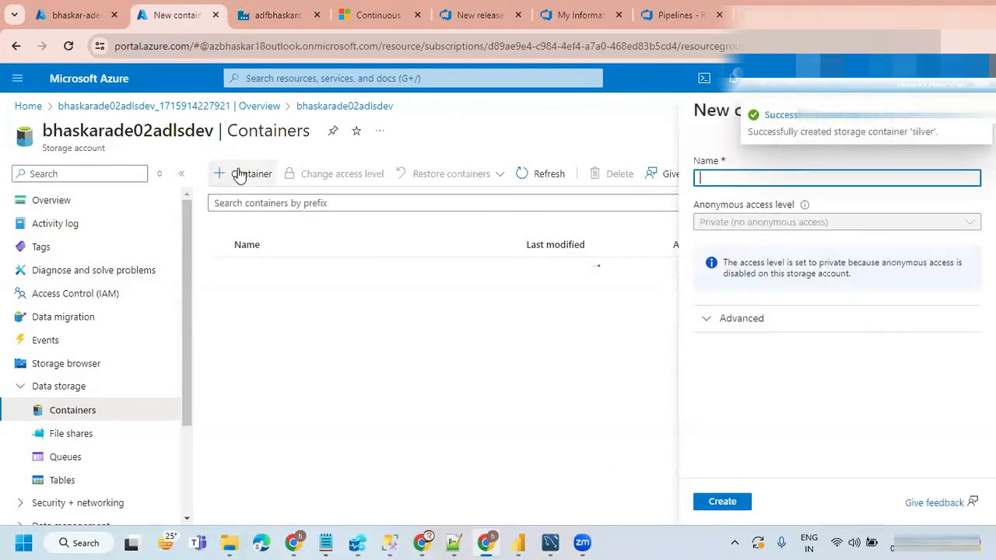
text(gold)
click(723, 499)
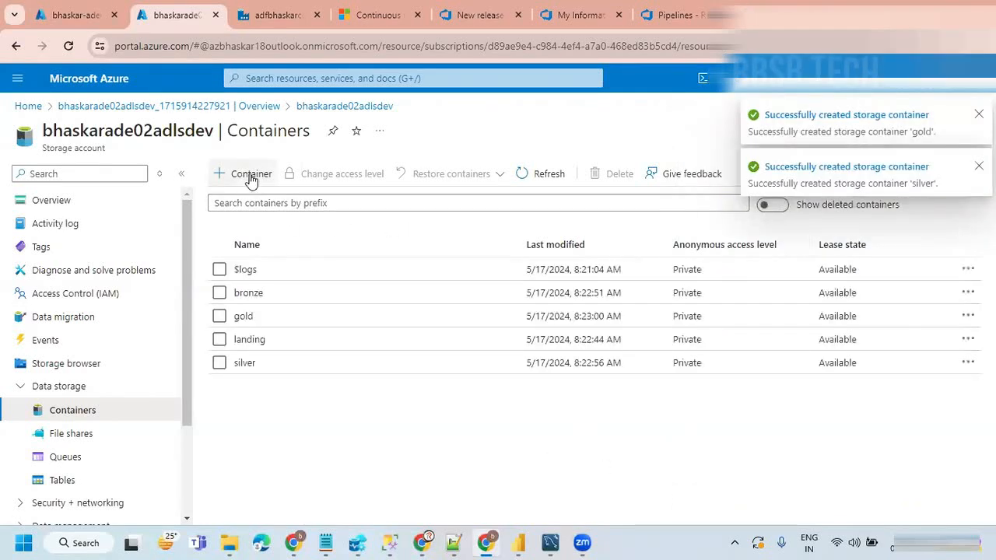
Step: Check which containers the existing storage account bhaskarade01adlsdev in bhaskar-ade01-dev-rg has
click(76, 15)
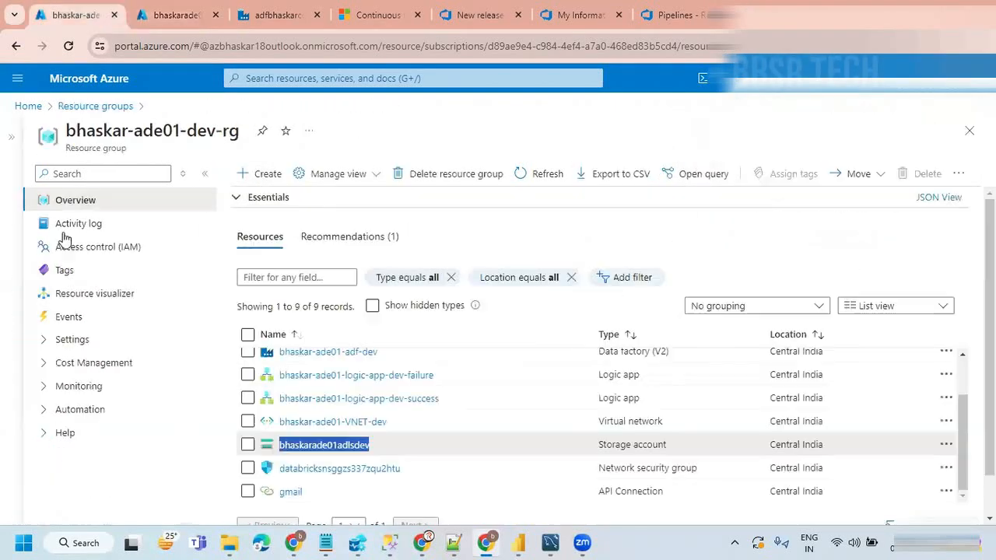
click(314, 451)
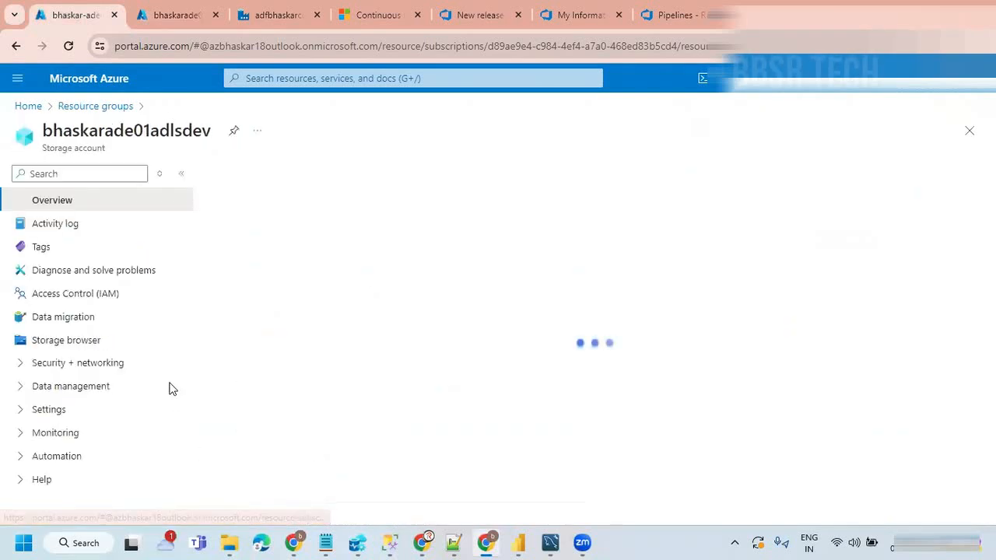
click(98, 388)
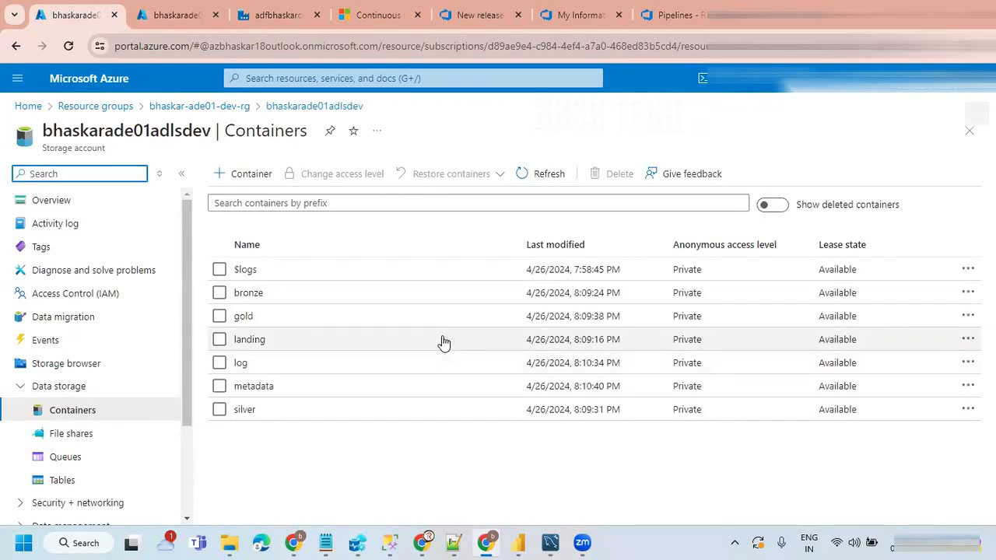
Step: Return to bhaskarade02adlsdev and add two containers named metadata and log
click(155, 15)
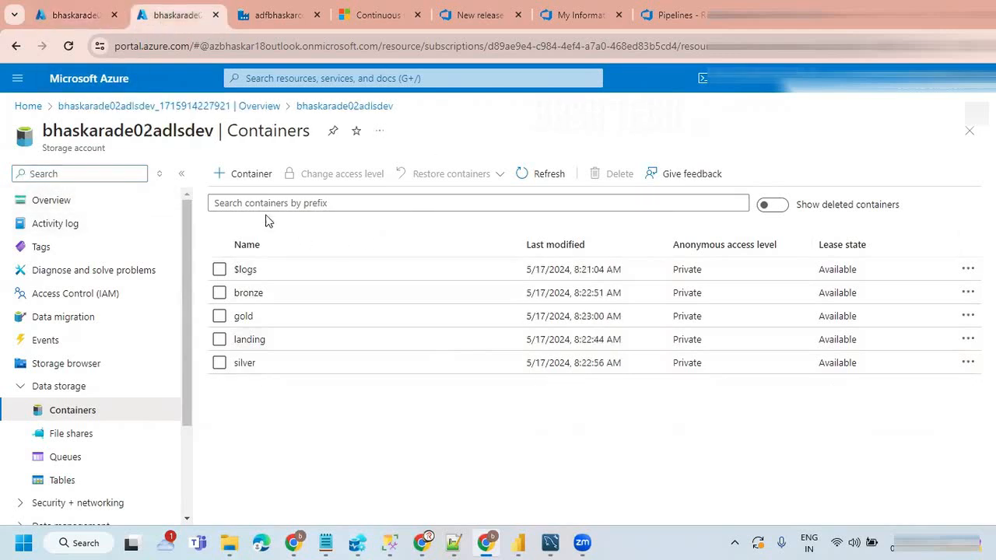
click(248, 175)
text(metadata)
click(722, 502)
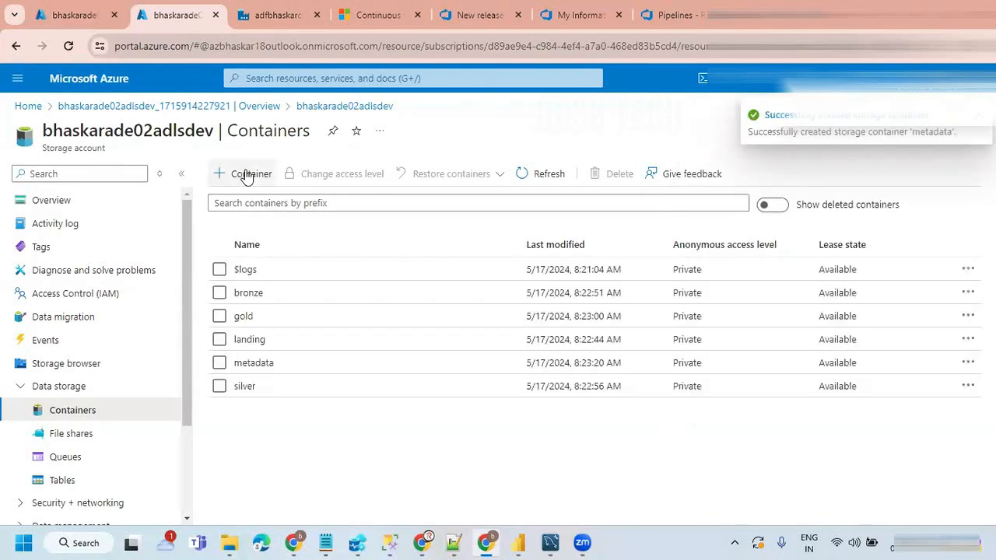
click(246, 176)
text(log)
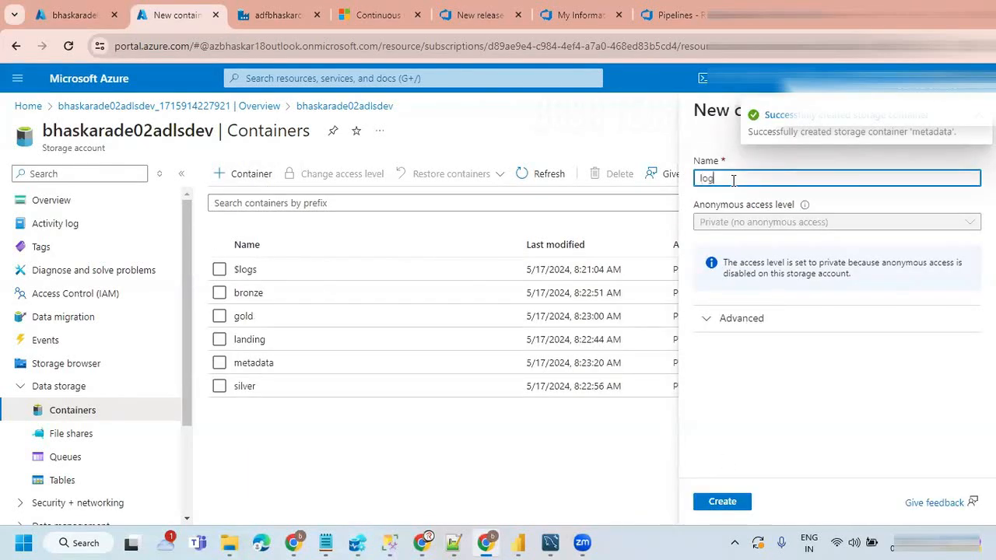
click(722, 502)
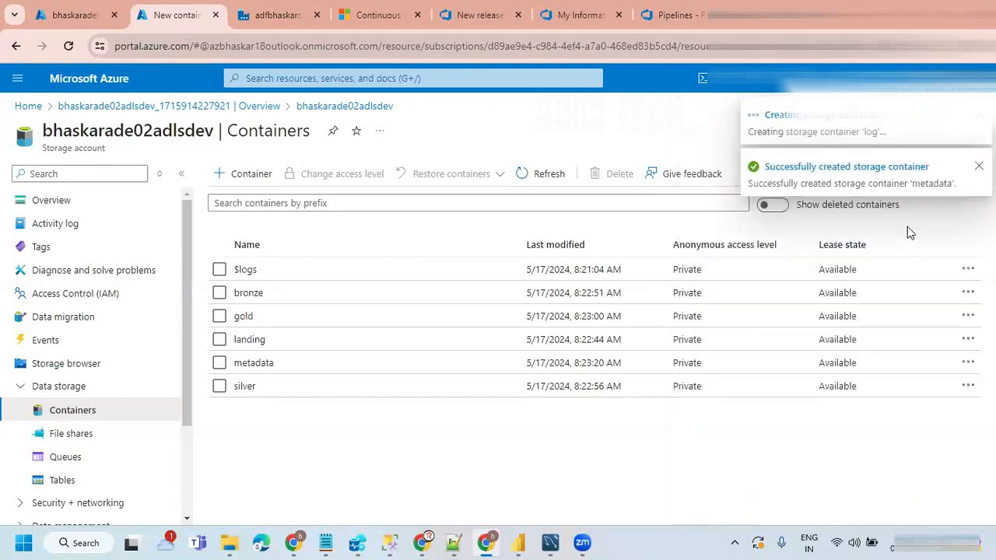
click(977, 115)
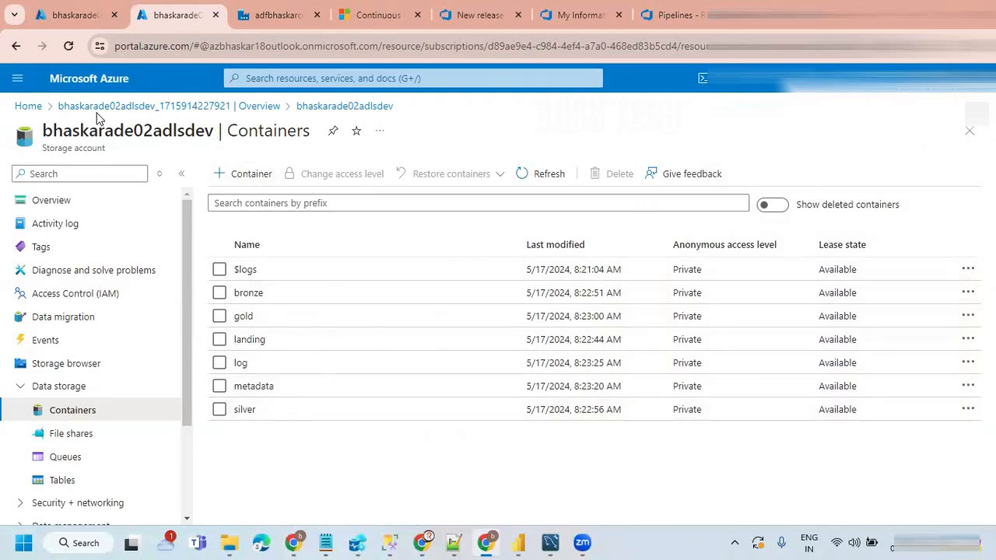
Step: Go back to the resources of bhaskar-ade01-dev-rg and copy the data factory name bhaskar-ade01-adf-dev
click(69, 14)
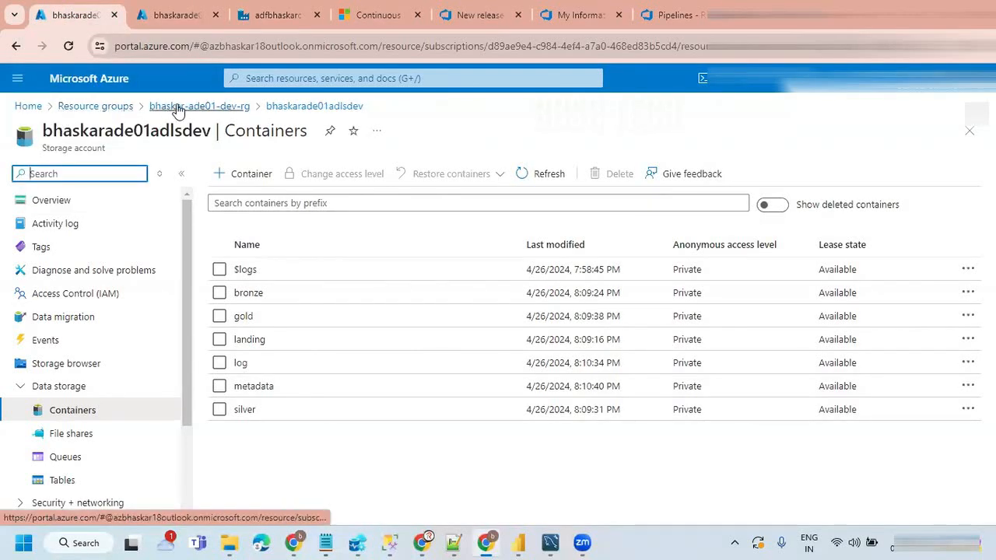
click(122, 113)
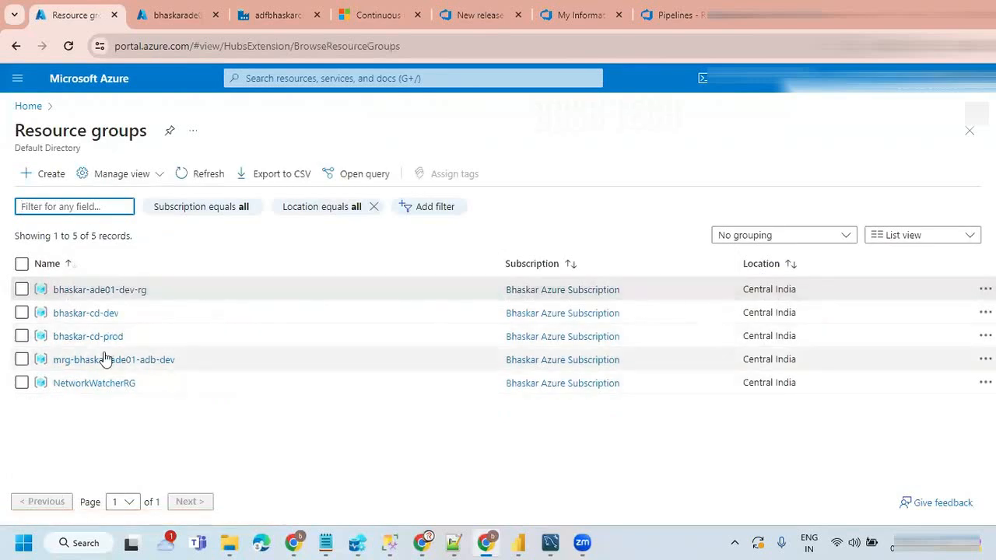
click(109, 290)
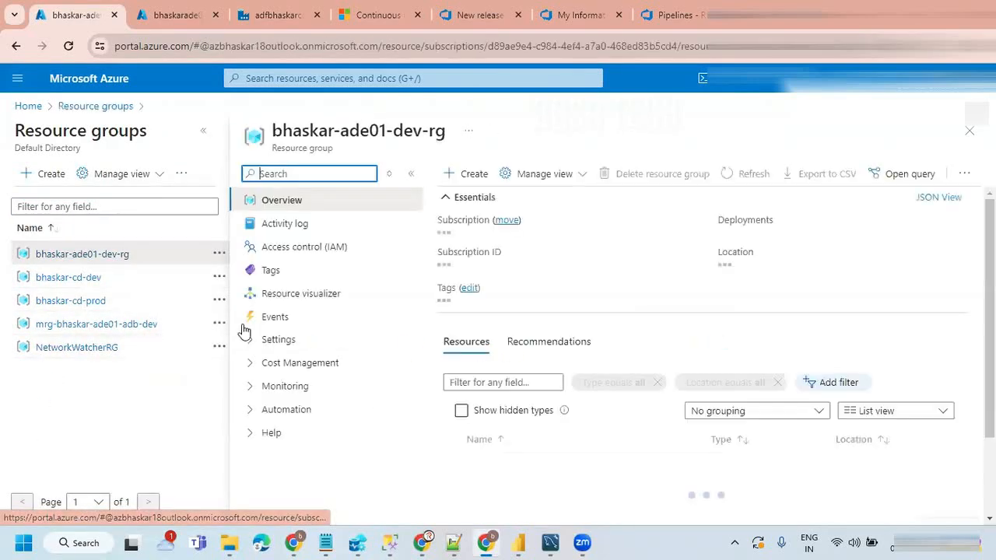
click(203, 135)
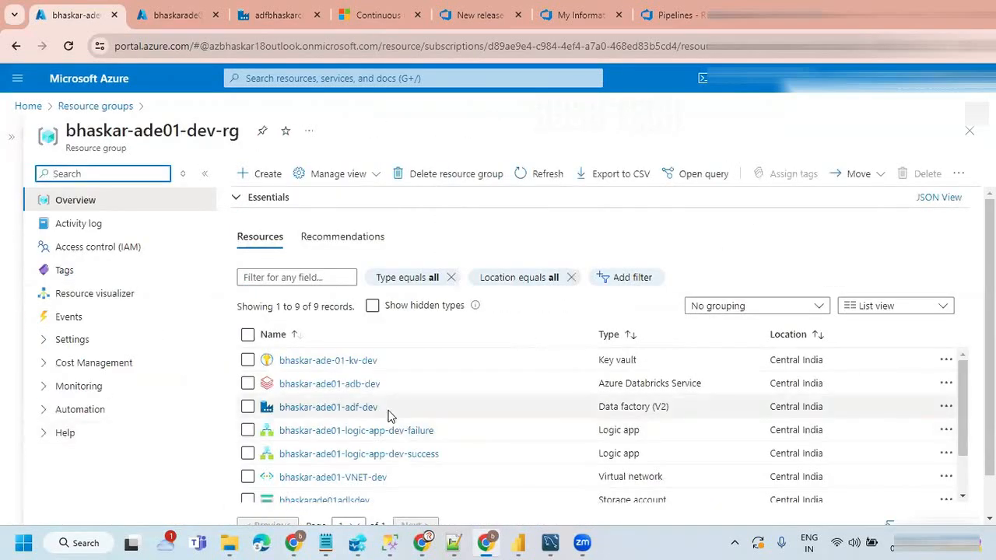
drag(378, 407, 282, 407)
key(ctrl+c)
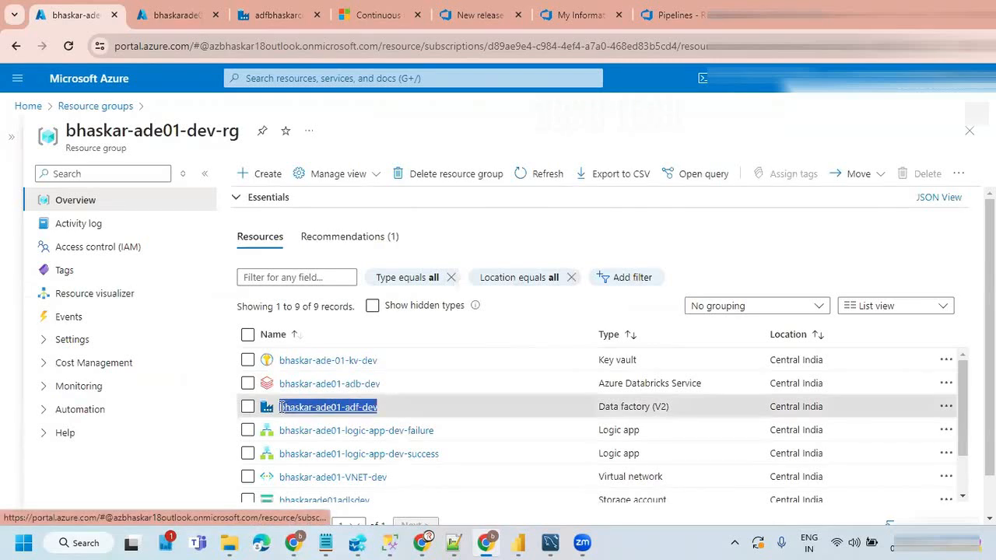
Step: Start creating a new data factory in the resource group bhaskar-ade02-dev-rg
click(167, 17)
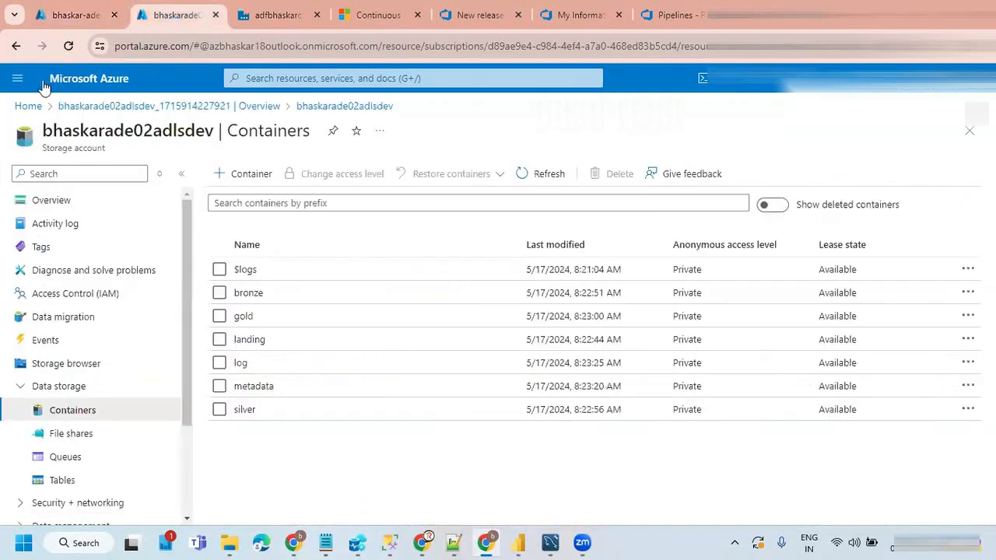
click(31, 109)
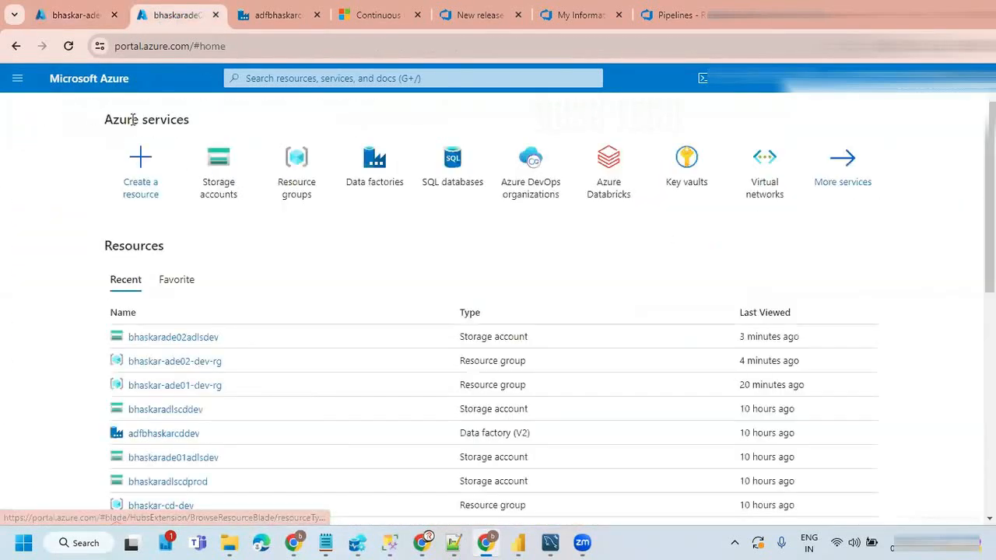
click(381, 167)
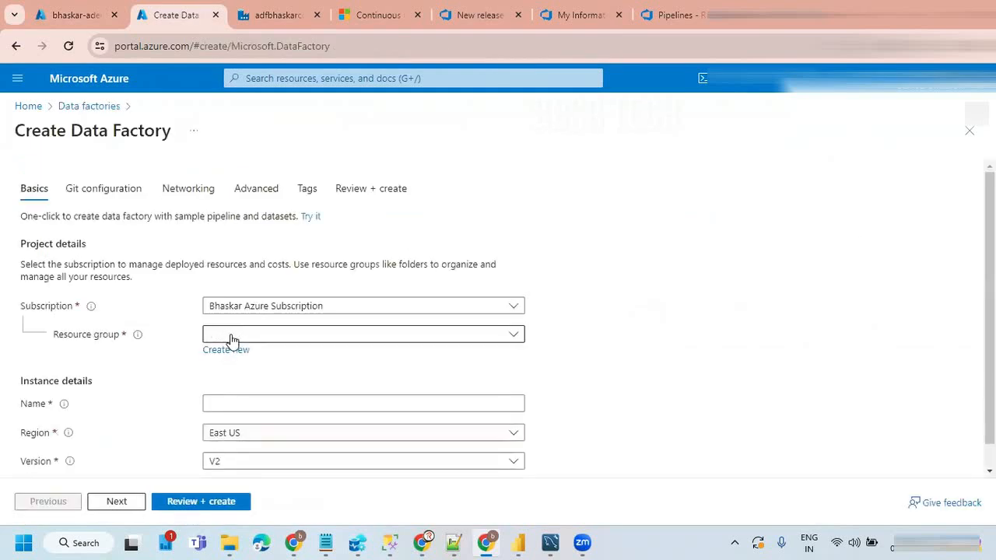
click(231, 336)
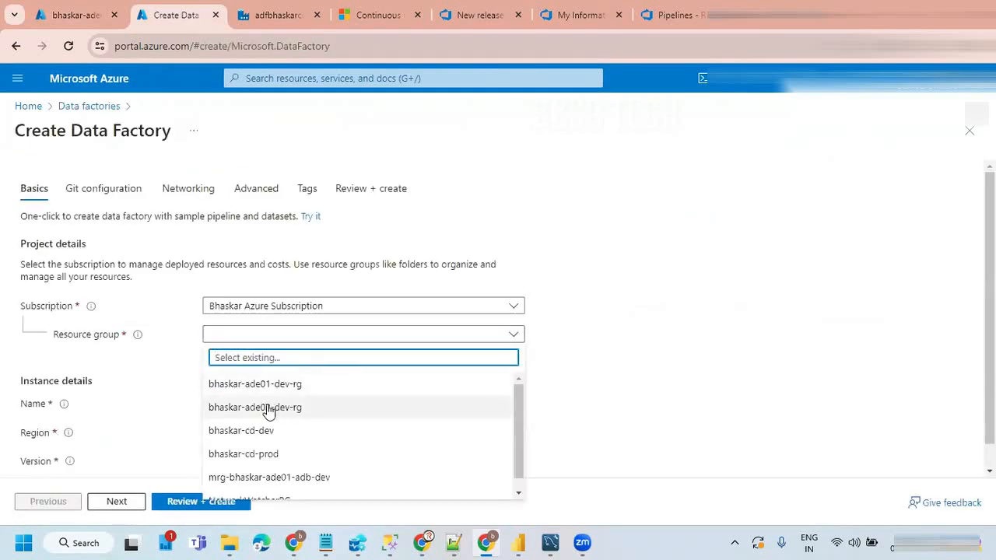
click(265, 413)
Step: Name the new data factory bhaskar-ade02-adf-dev, adapting the copied name of the existing factory
scroll(349, 378, down, 1)
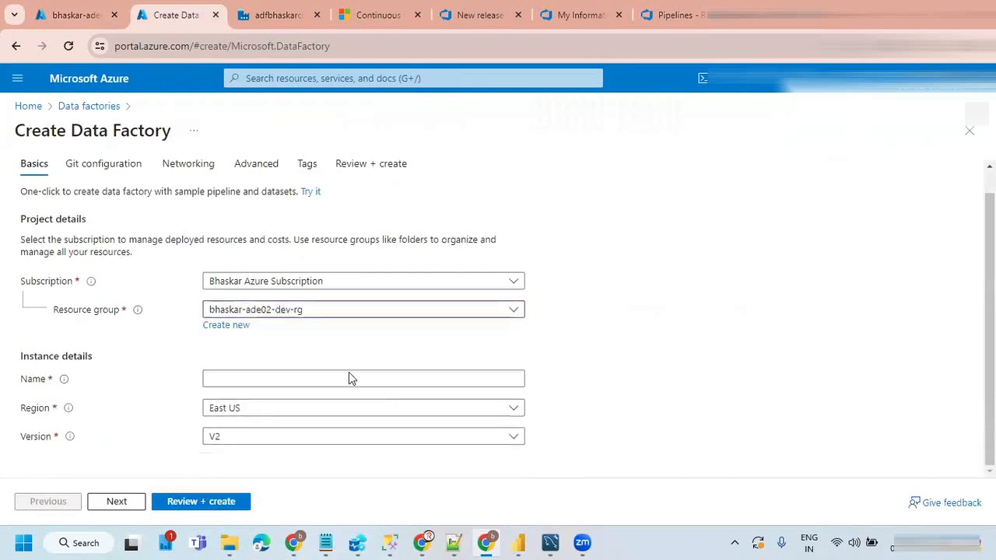
click(225, 380)
key(ctrl+v)
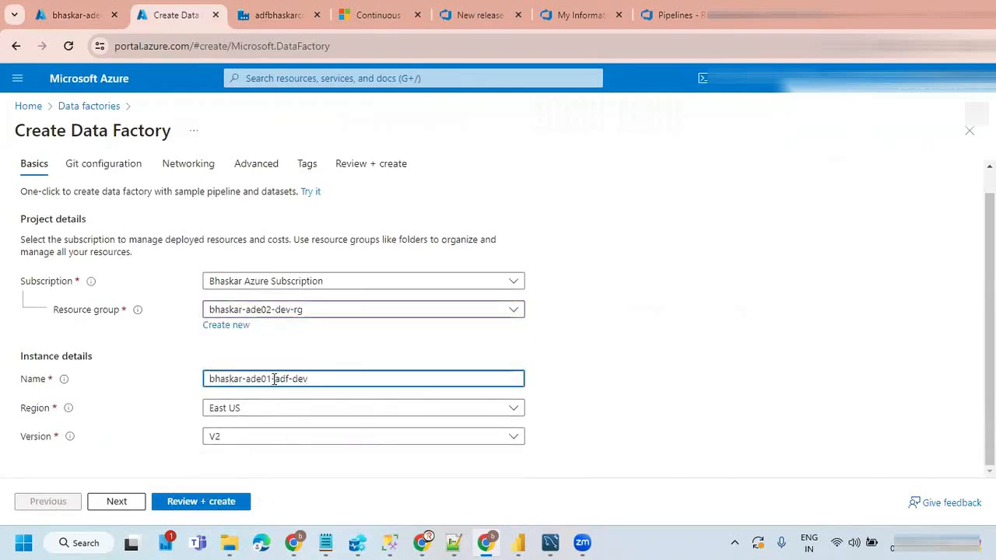
click(271, 378)
key(BackSpace)
text(2)
click(657, 393)
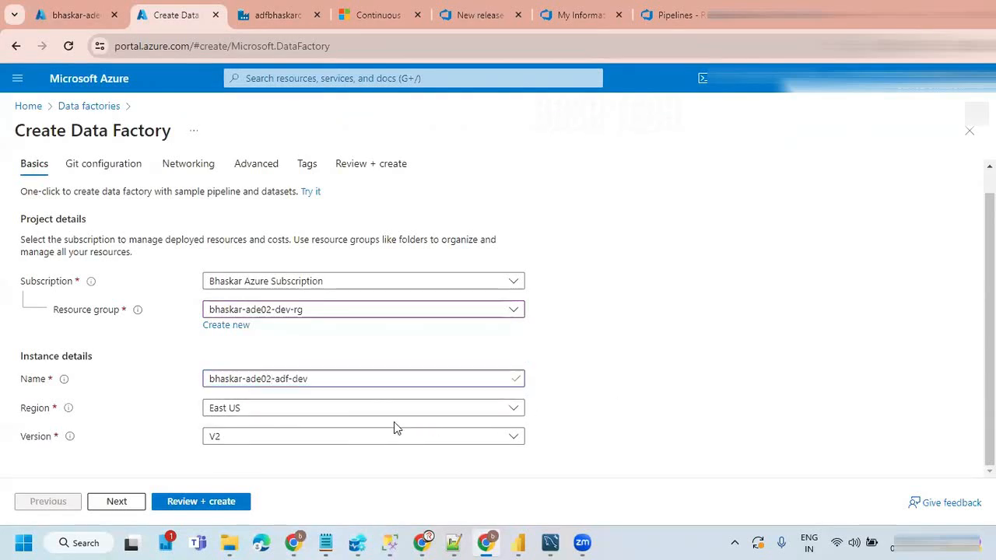
Step: Set the data factory's region to Central India, then create it and open the deployed resource
click(347, 409)
key(Escape)
click(637, 330)
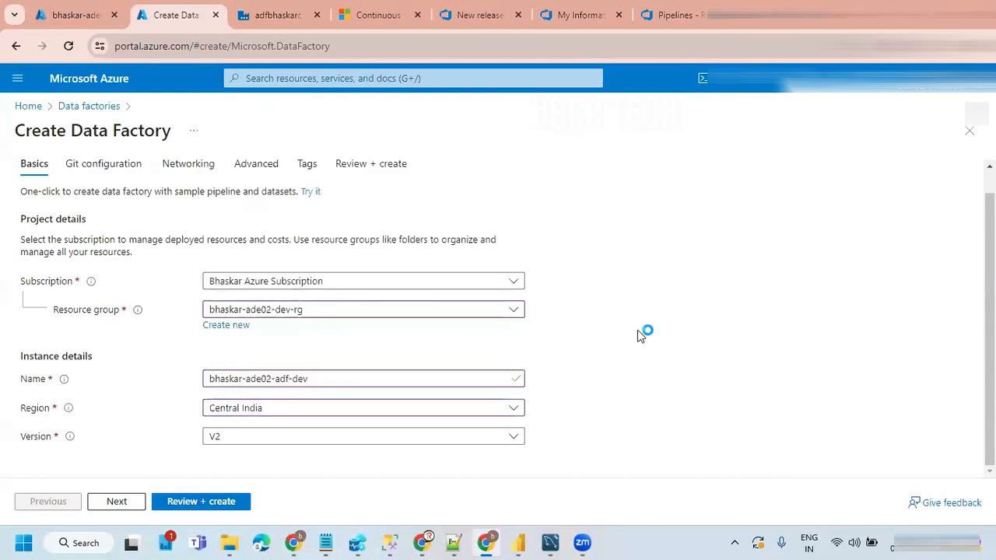
click(191, 504)
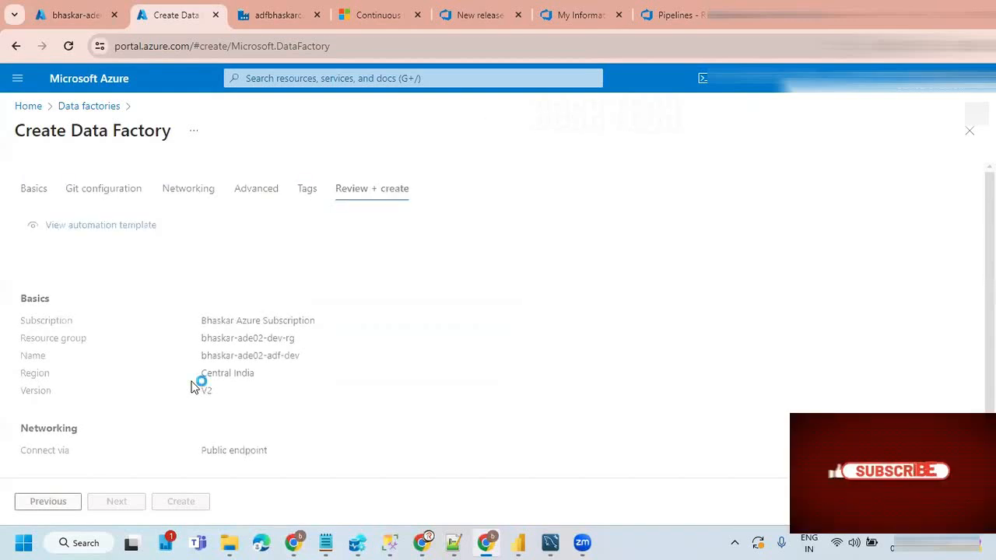
click(181, 502)
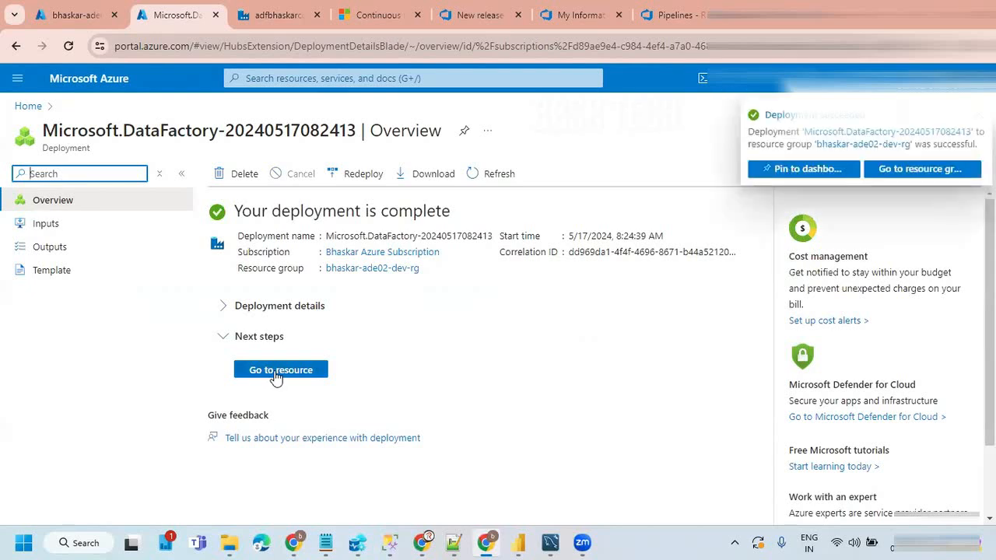
click(920, 169)
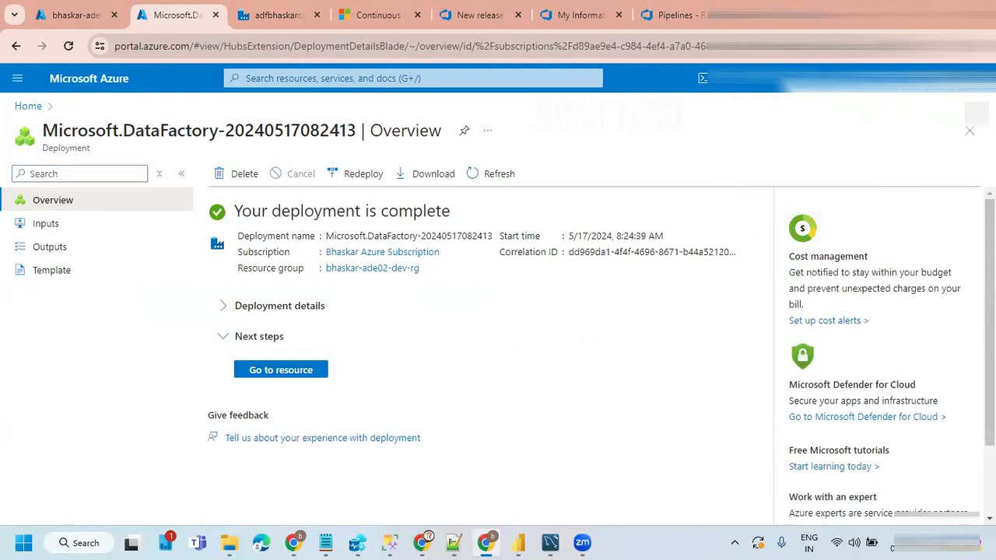
click(285, 370)
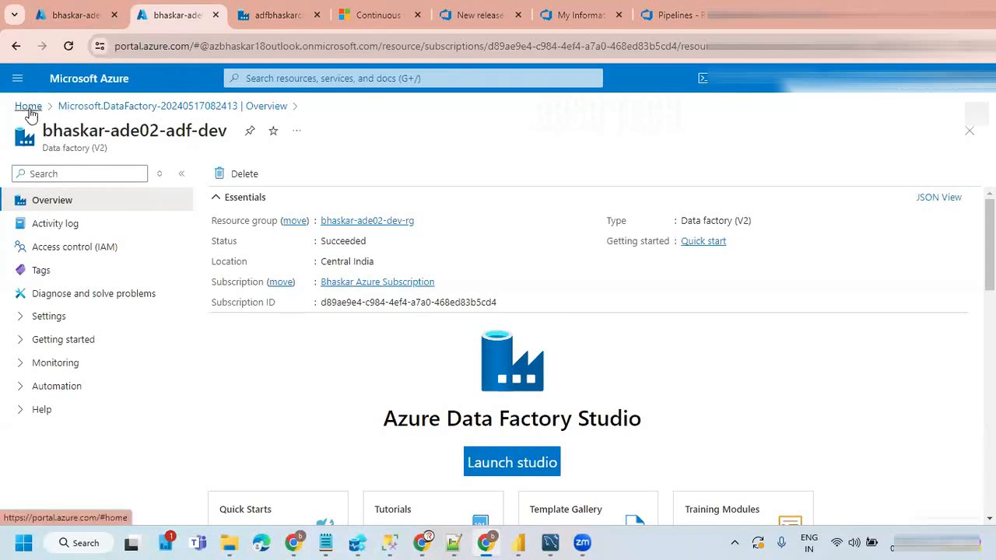
Step: Return to the resources of bhaskar-ade01-dev-rg and copy the key vault name bhaskar-ade-01-kv-dev
click(28, 106)
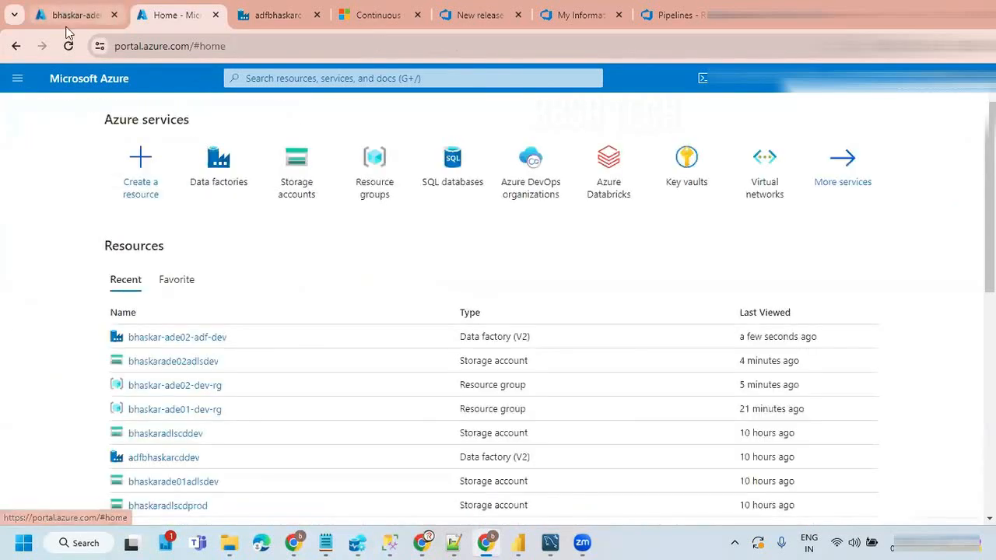
click(70, 15)
scroll(470, 393, down, 2)
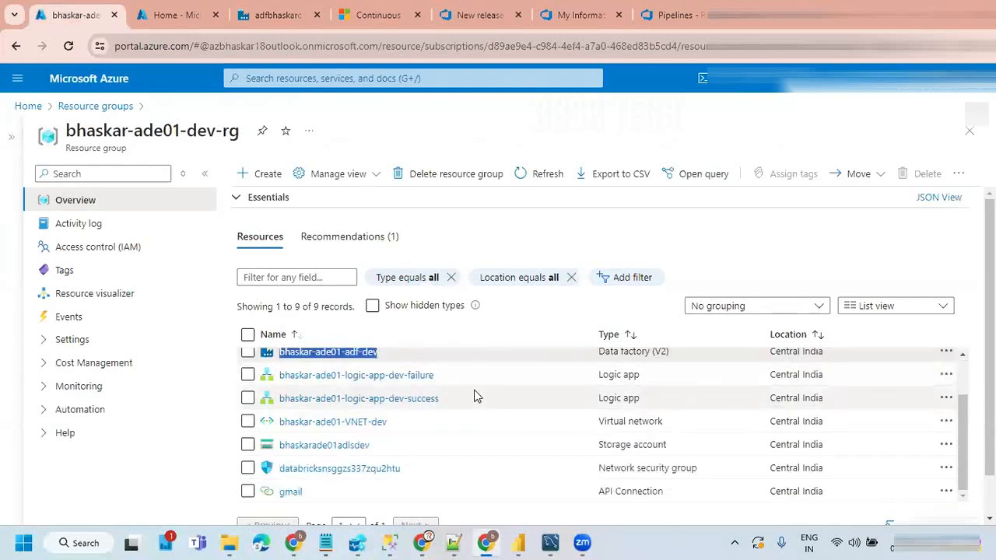
scroll(476, 397, down, 1)
scroll(475, 388, up, 2)
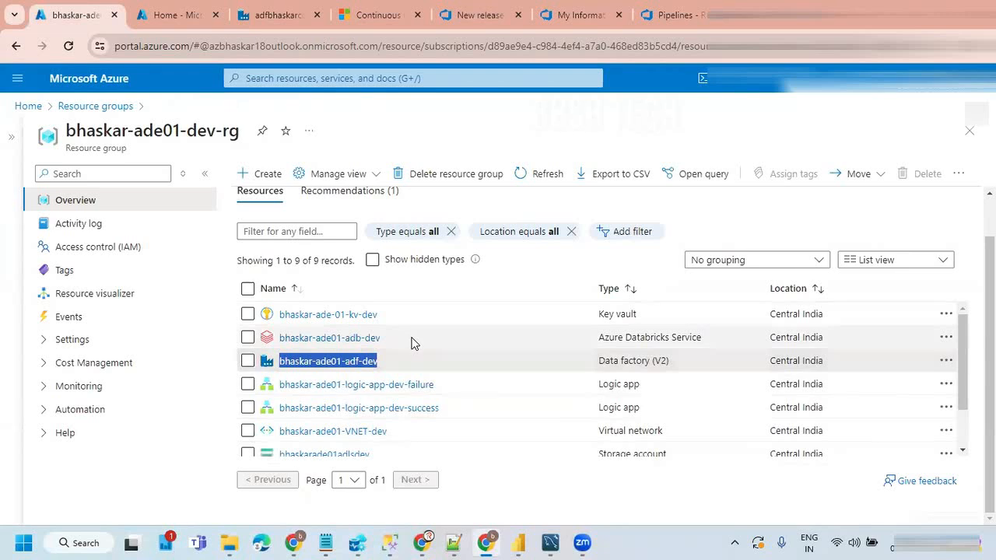
drag(378, 316, 280, 319)
key(ctrl+c)
Step: Start creating a new key vault in the resource group bhaskar-ade02-dev-rg
click(163, 15)
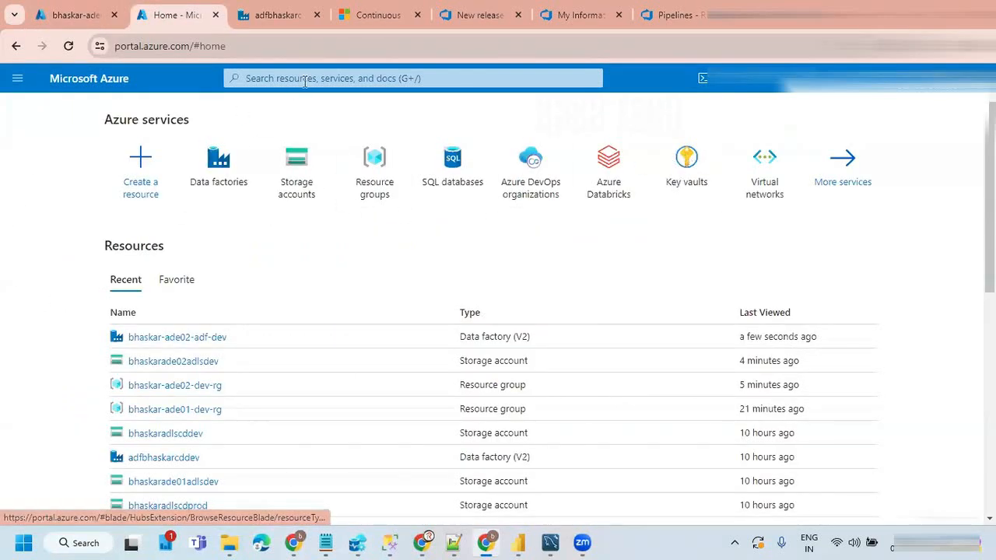
click(686, 166)
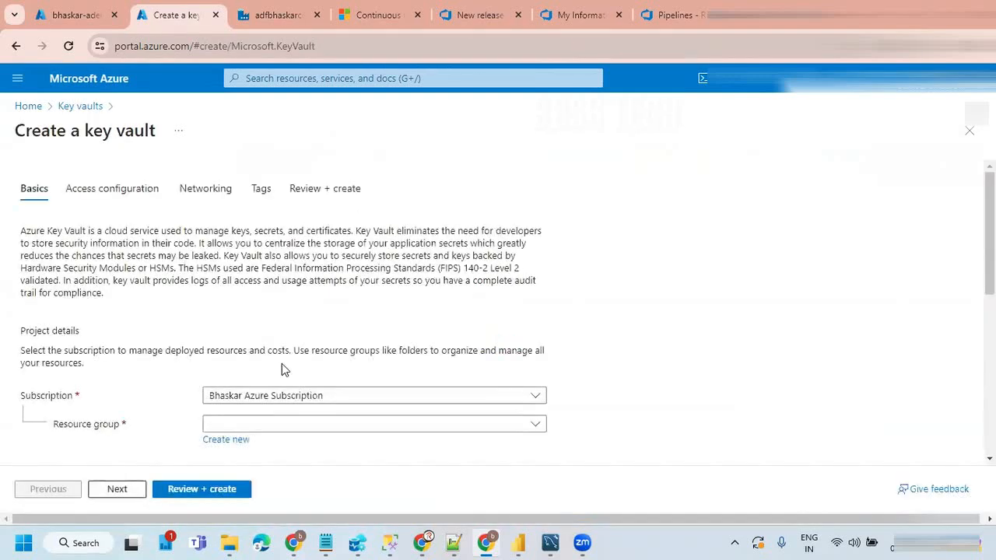
scroll(282, 370, down, 1)
click(247, 355)
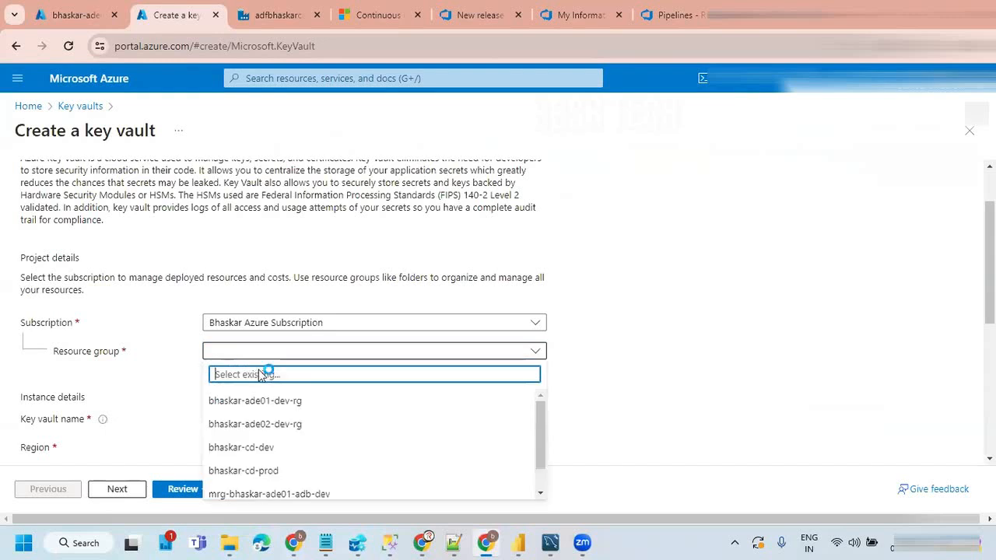
click(265, 424)
Step: Name the new key vault bhaskar-ade-02-kv-dev, adapting the copied name of the existing vault
scroll(256, 400, down, 1)
click(242, 343)
key(ctrl+v)
click(273, 345)
key(BackSpace)
text(2)
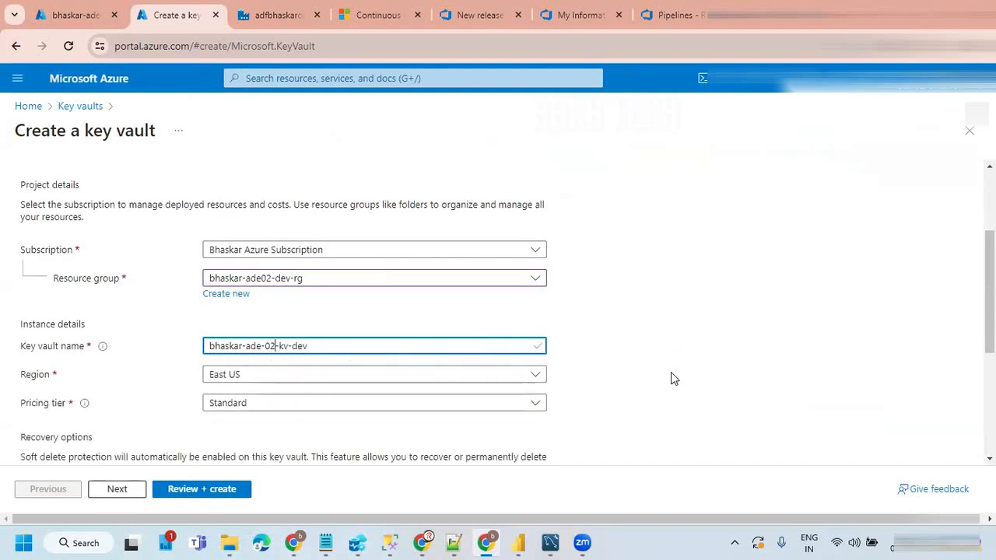
Step: Set the key vault's region to Central India
scroll(357, 354, down, 1)
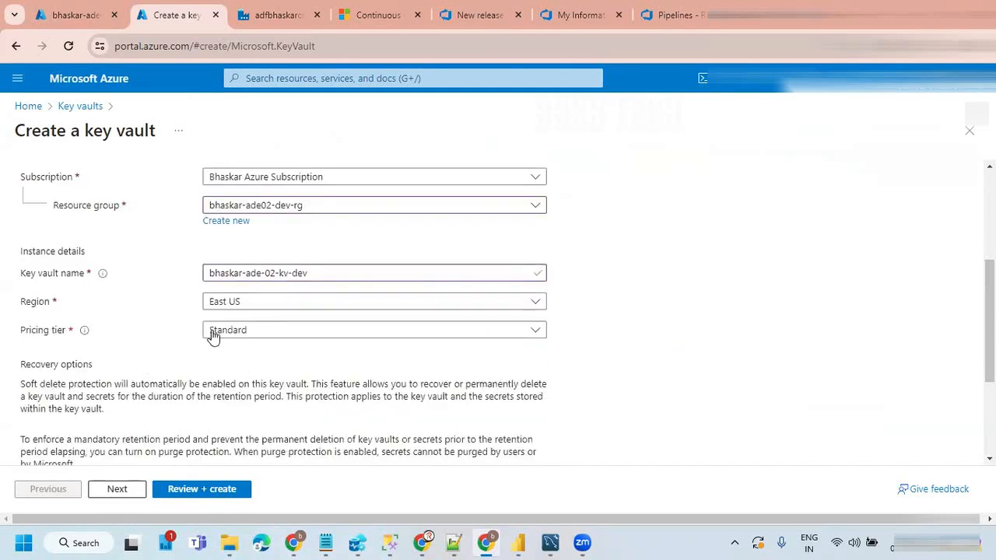
click(259, 308)
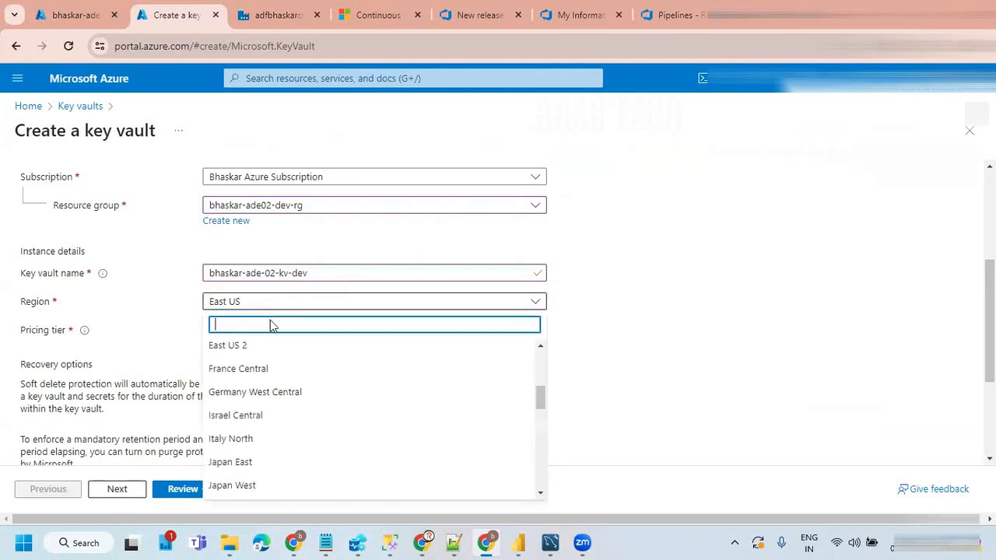
text(ind)
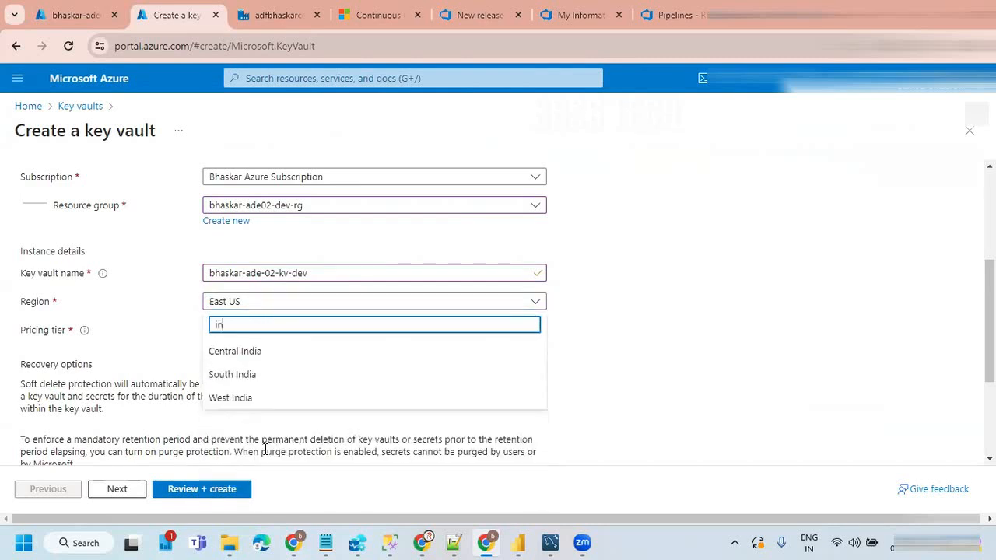
click(241, 352)
click(610, 334)
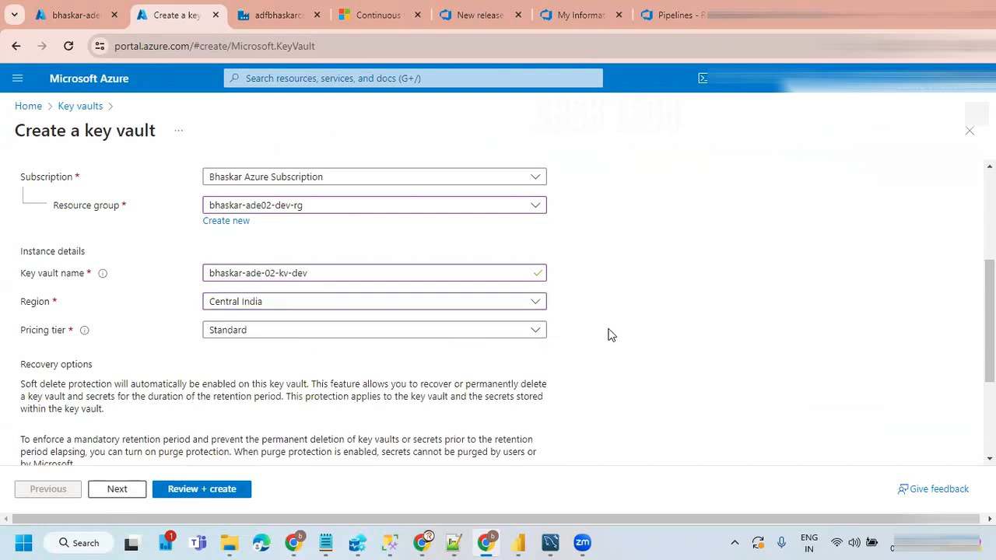
Step: Set the days to retain deleted vaults to 20 and look over the basic settings
scroll(610, 334, down, 3)
drag(246, 352, 197, 357)
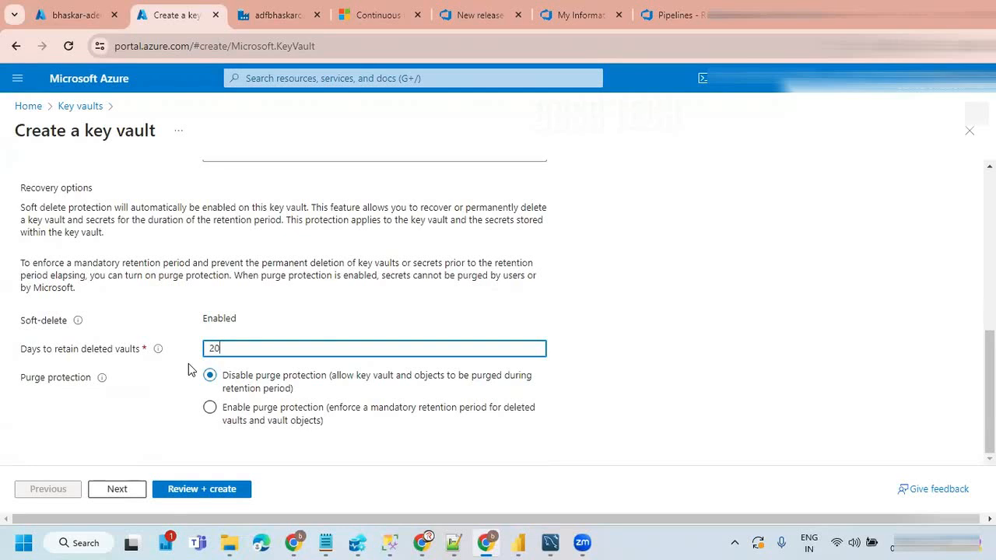
click(629, 338)
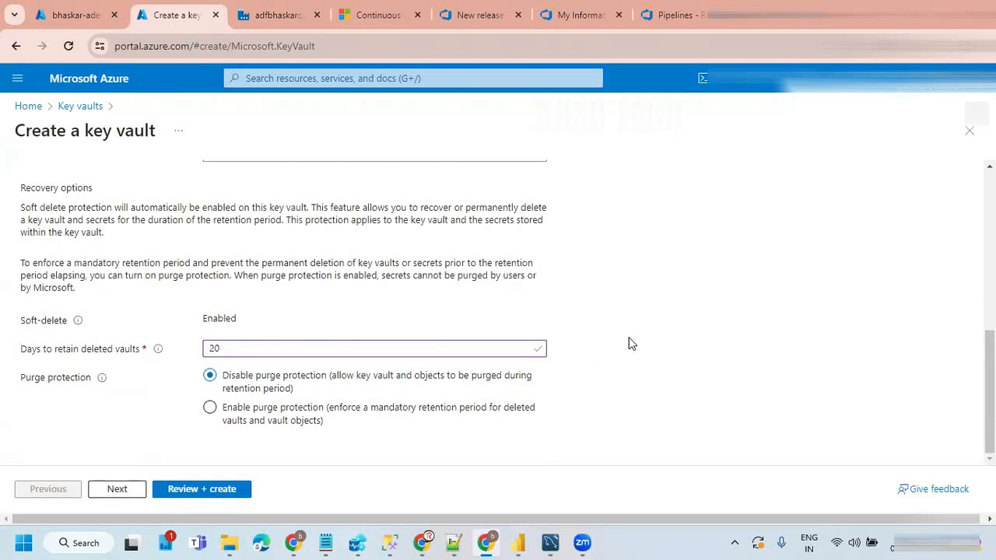
scroll(628, 337, up, 10)
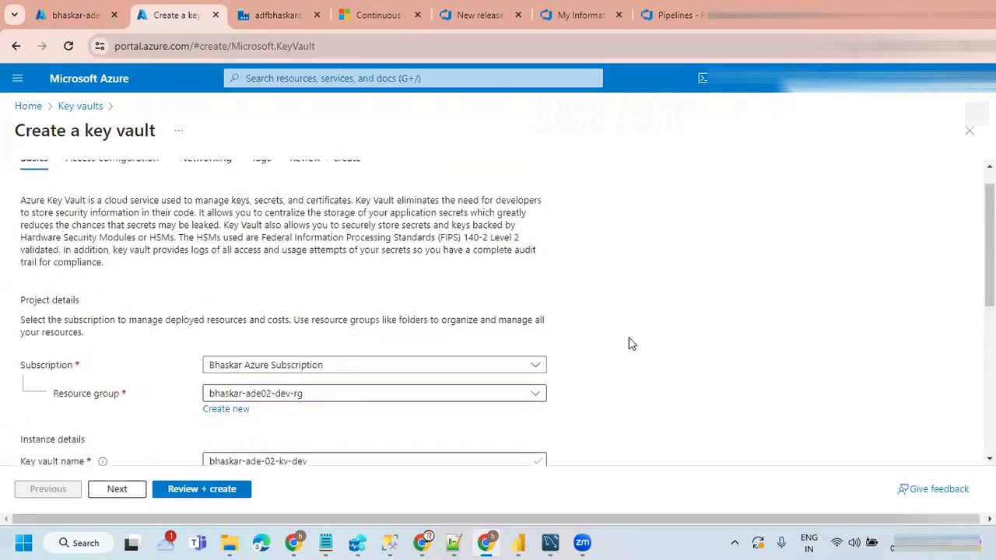
scroll(628, 344, down, 3)
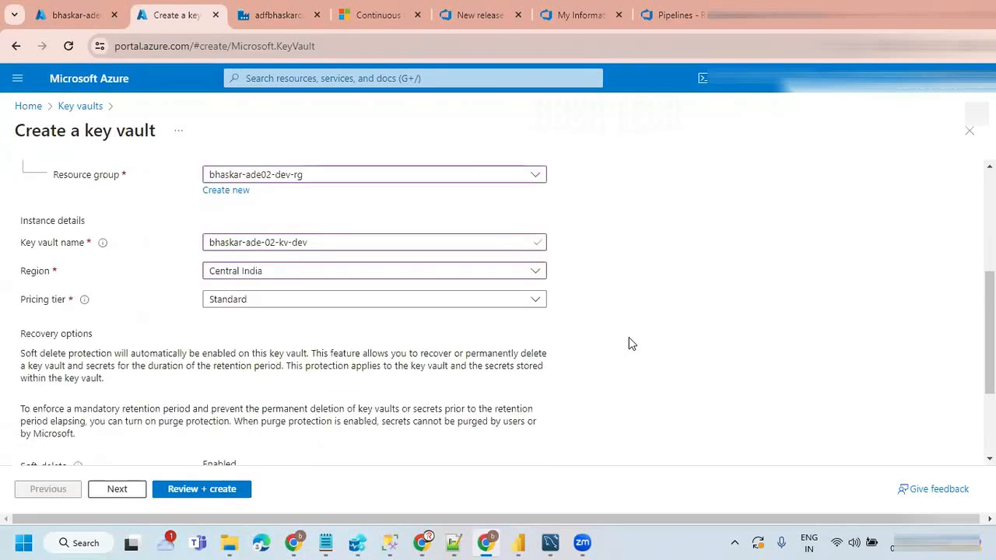
Step: Use the vault access policy permission model and allow resource access for Azure Virtual Machines, Azure Resource Manager and Azure Disk Encryption
click(118, 492)
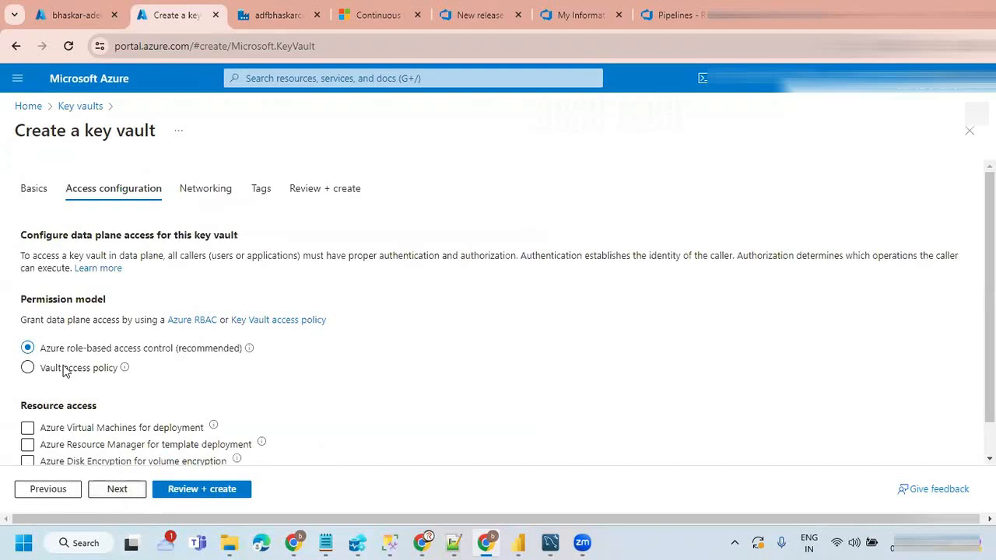
click(28, 370)
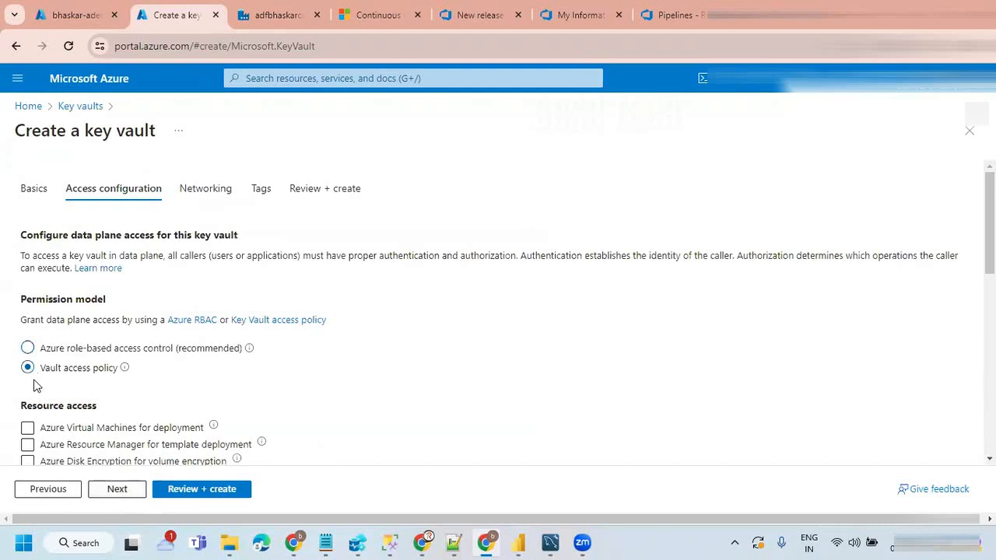
scroll(89, 379, down, 1)
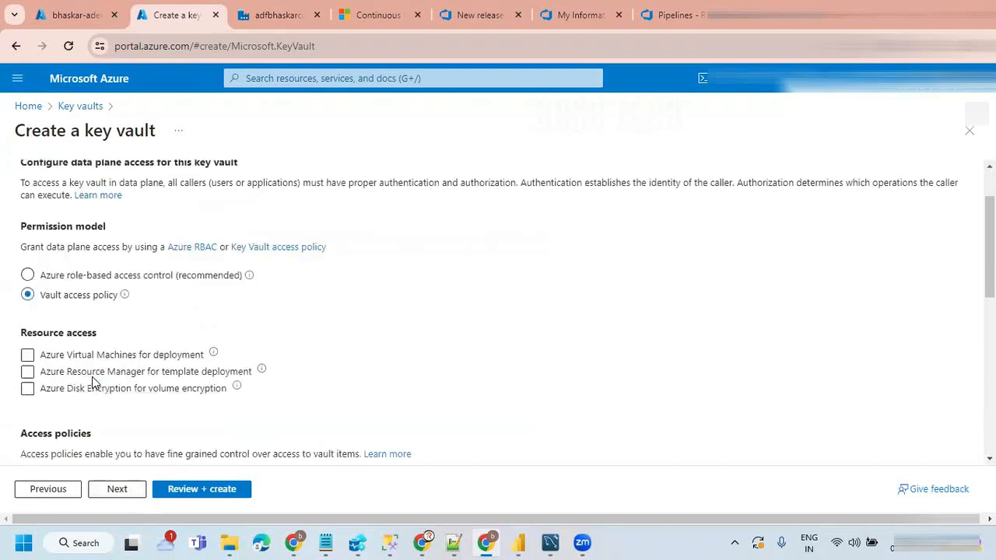
click(27, 355)
click(27, 372)
click(27, 388)
scroll(362, 402, down, 3)
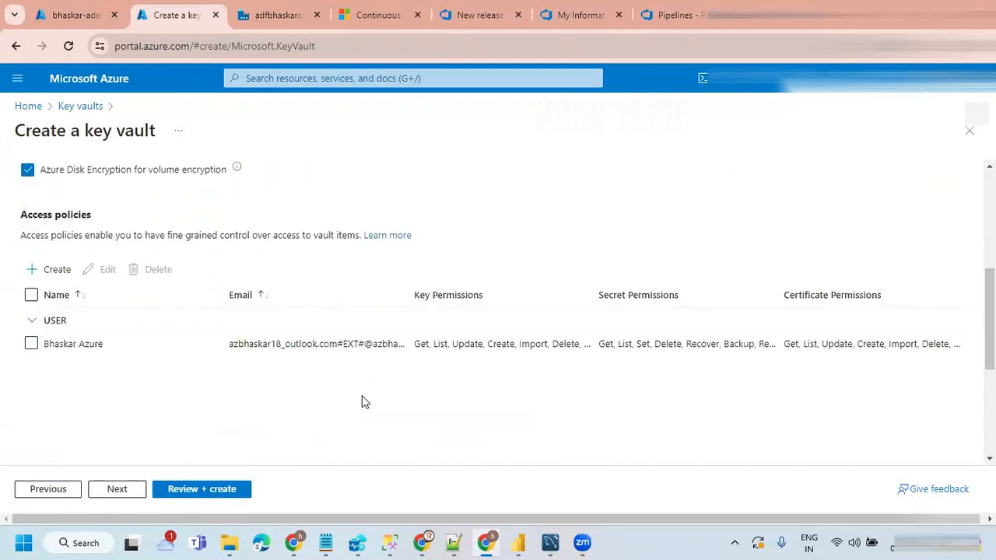
Step: Keep the default networking settings and no tags for the key vault, and proceed to its final review
click(117, 491)
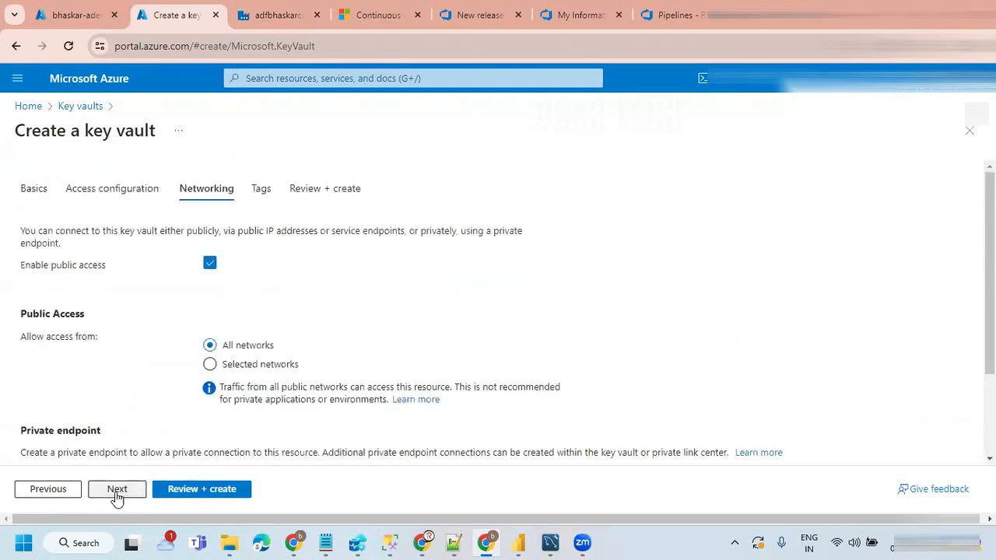
scroll(345, 329, down, 2)
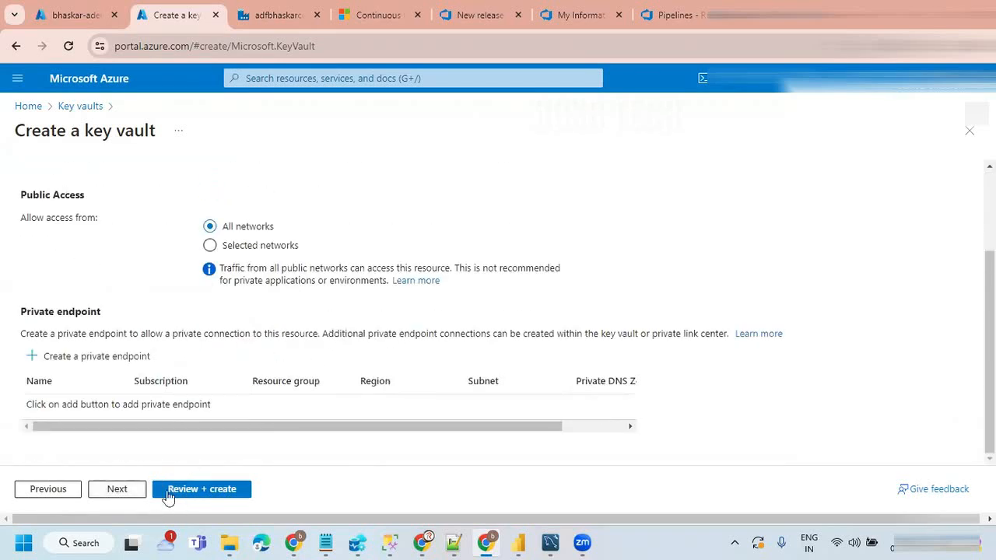
click(122, 495)
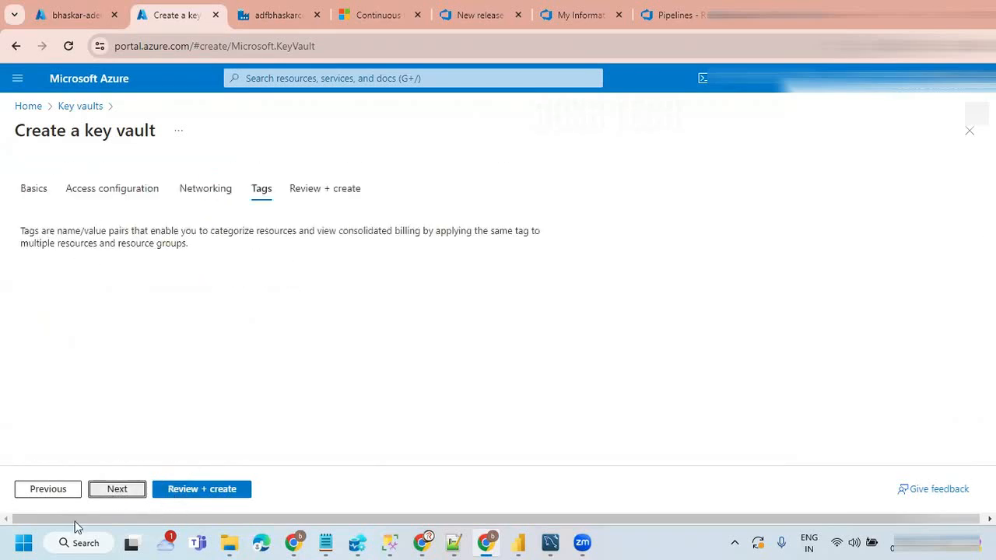
click(180, 497)
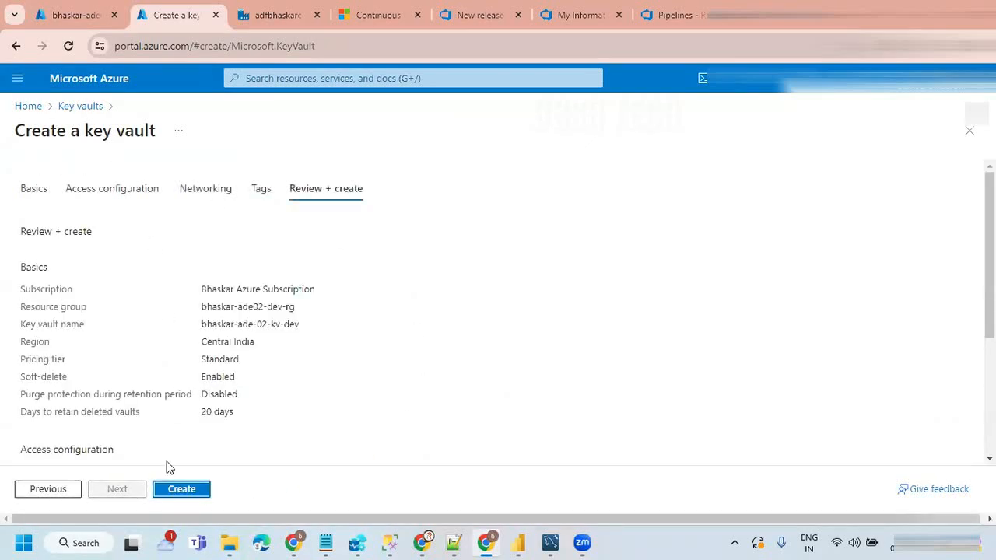
Step: Create the key vault bhaskar-ade-02-kv-dev and open the deployed resource
click(181, 490)
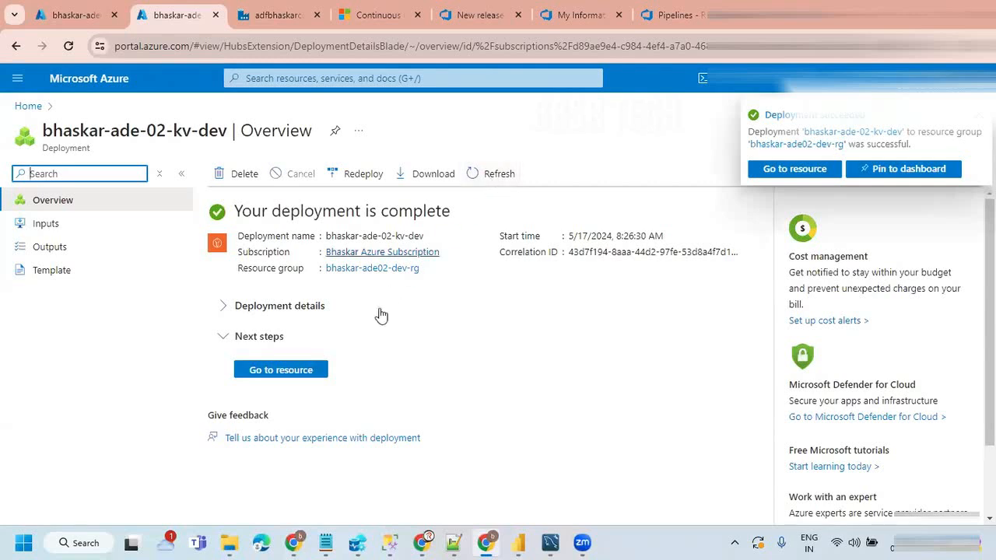
click(278, 371)
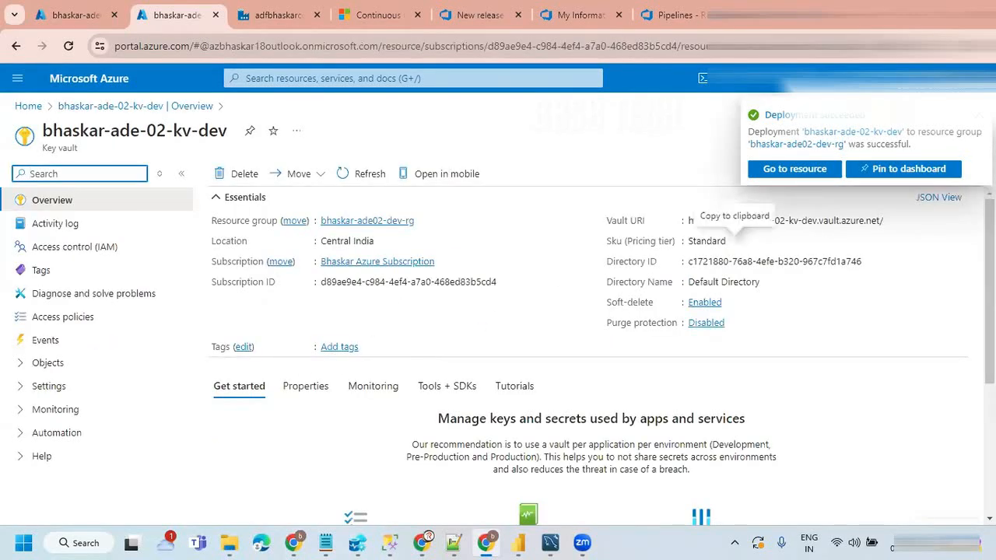
click(978, 115)
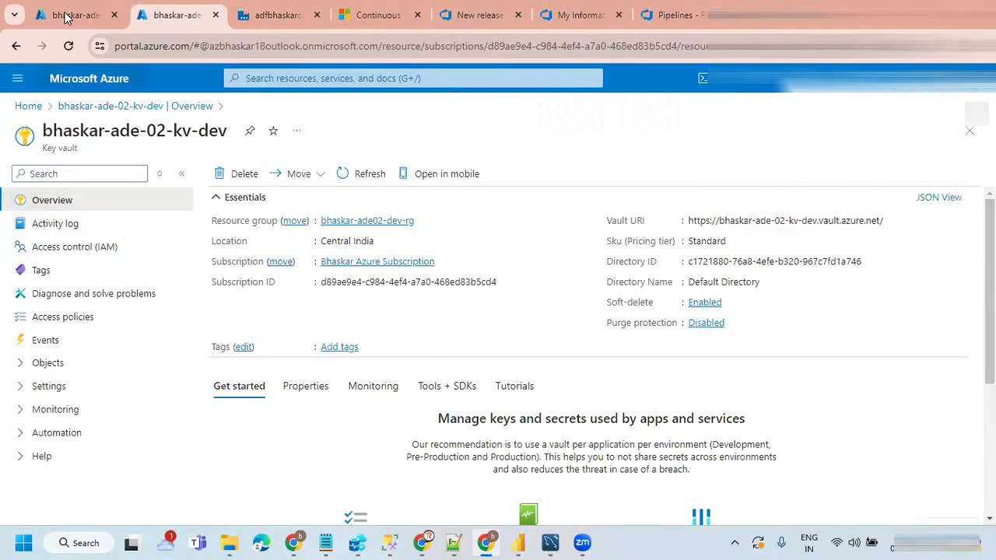
Step: Look through the resources of the existing bhaskar-ade01-dev-rg and copy the name of its virtual network
click(88, 21)
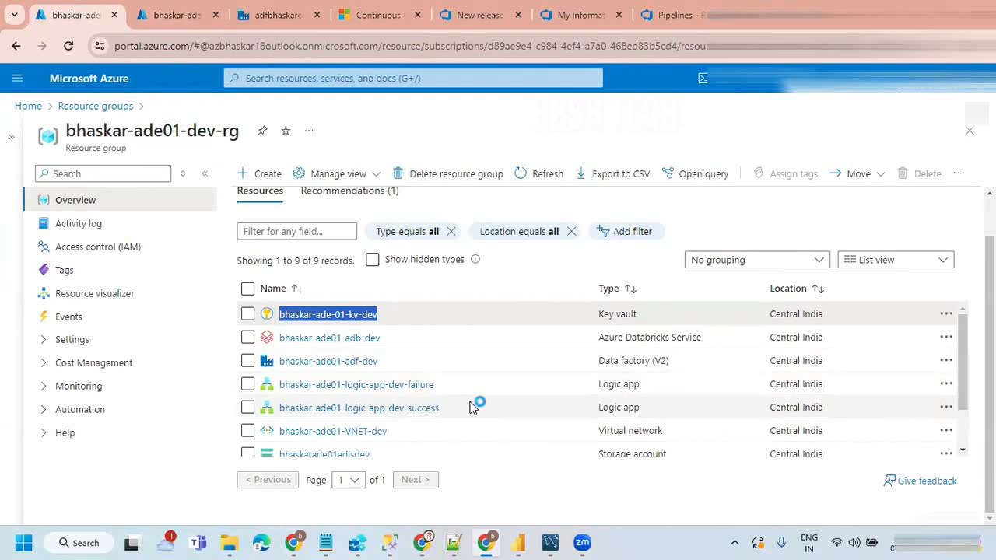
scroll(470, 407, down, 2)
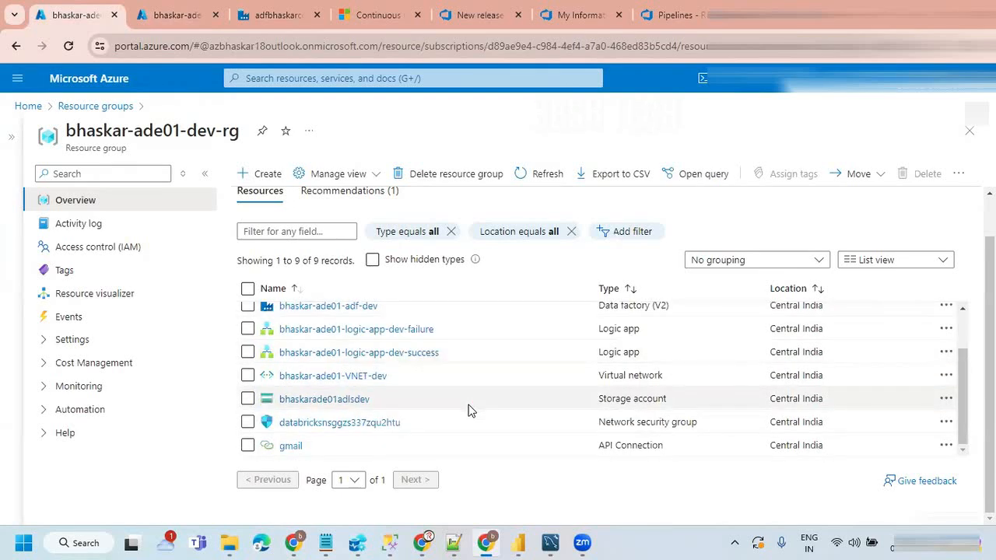
scroll(470, 410, up, 2)
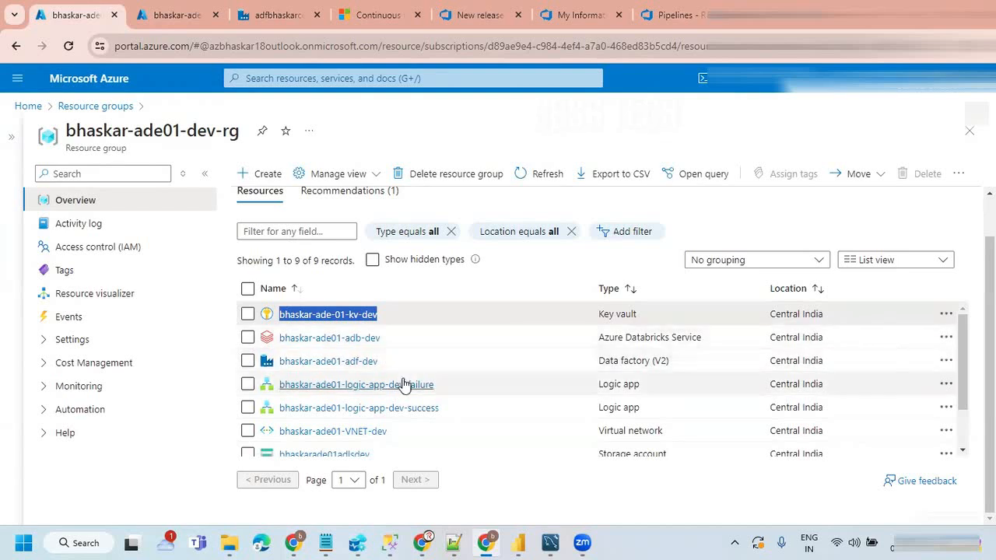
scroll(404, 384, down, 1)
drag(411, 382, 277, 381)
key(ctrl+c)
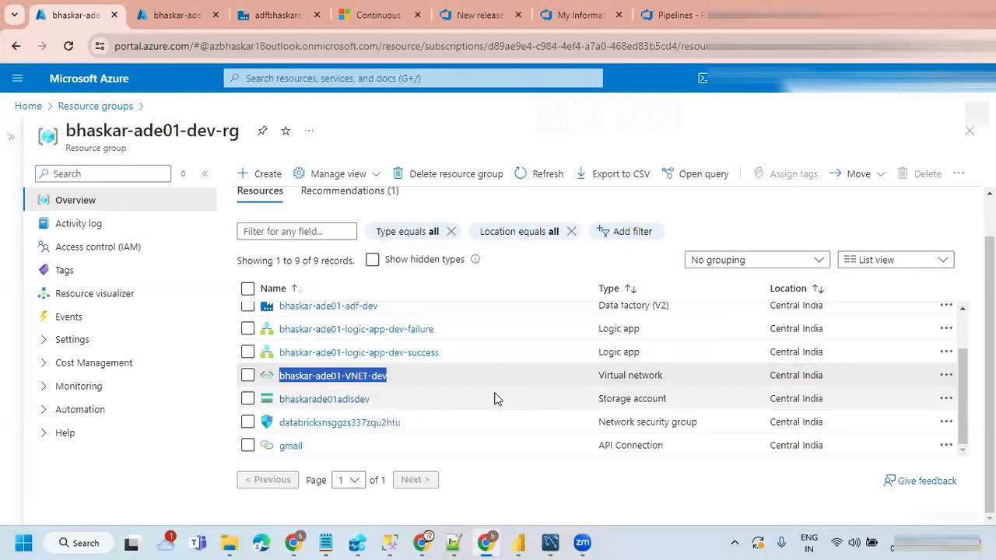
Step: Open the subnets of the existing virtual network bhaskar-ade01-VNET-dev for reference
click(335, 378)
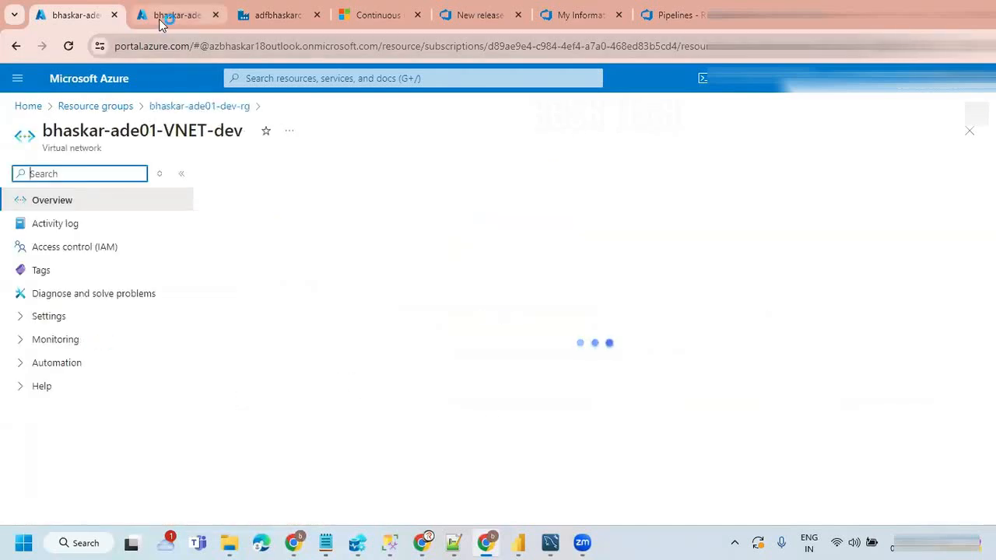
click(18, 317)
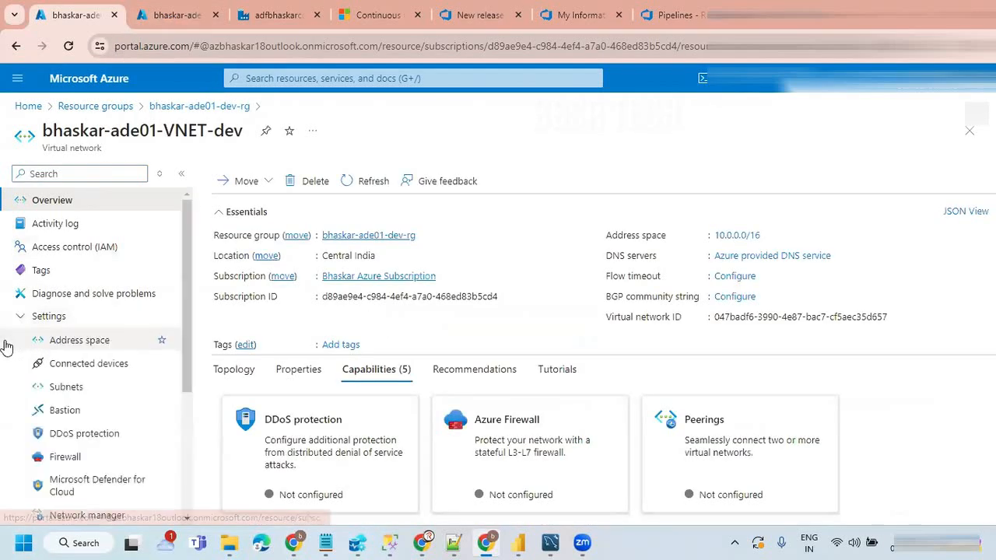
click(70, 389)
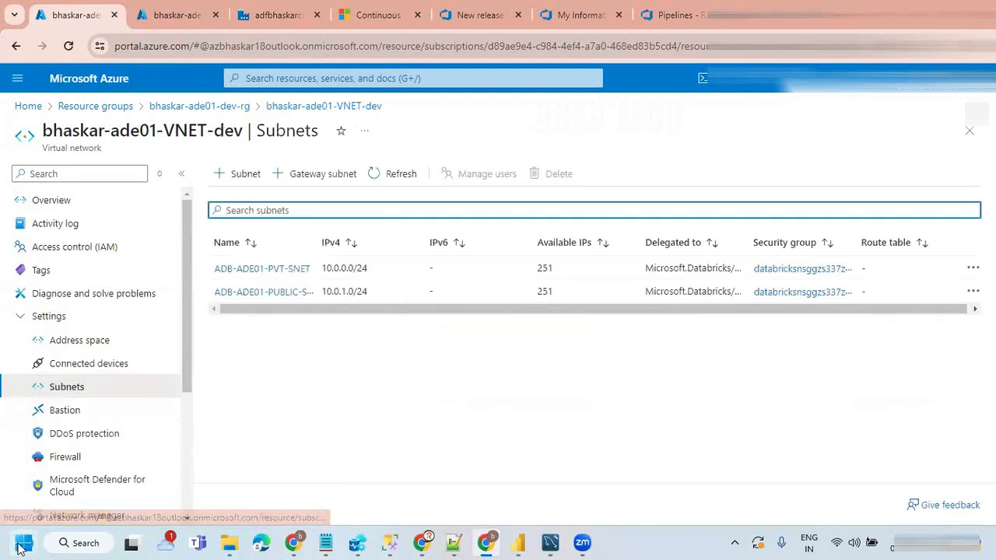
Step: Start a new virtual network under Bhaskar Azure Subscription in the resource group bhaskar-ade02-dev-rg
click(170, 15)
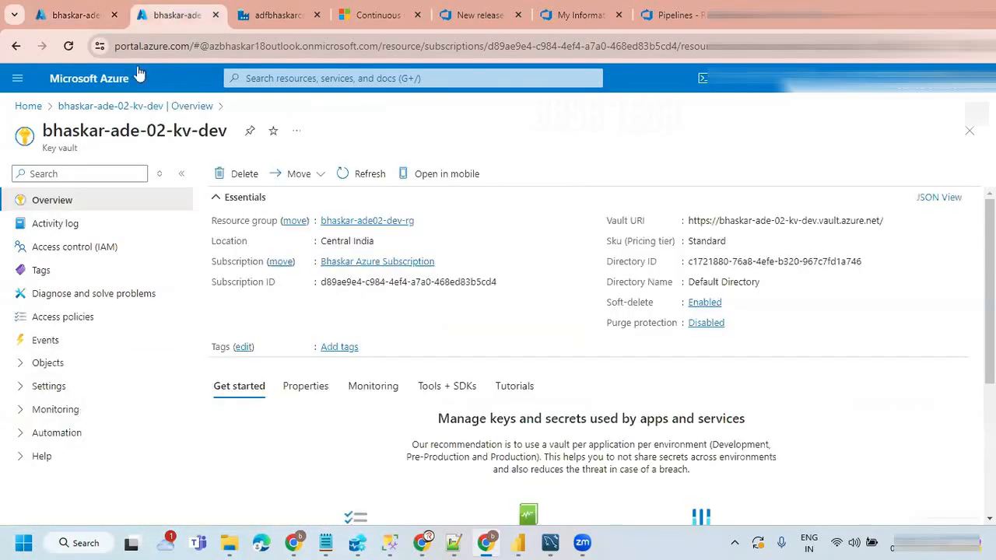
click(29, 106)
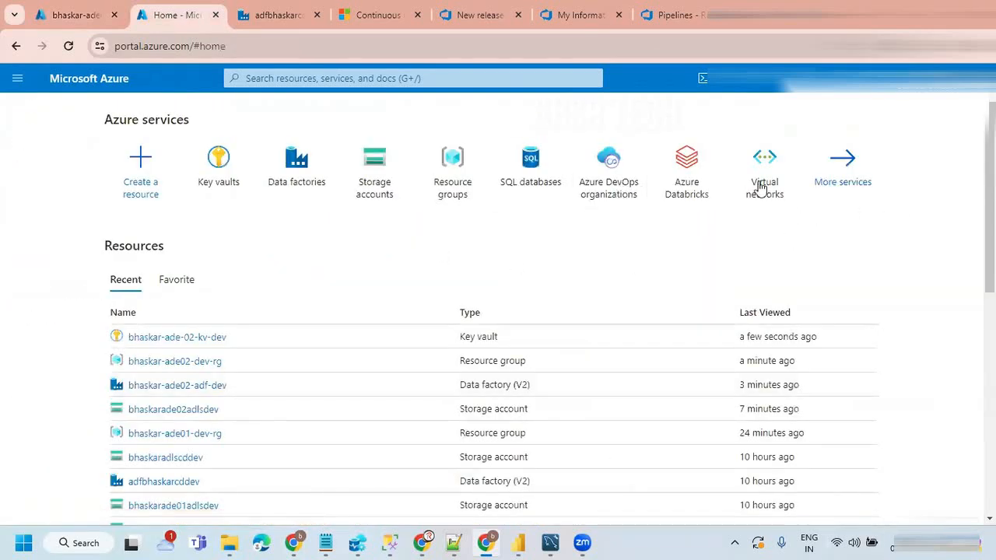
mouse_move(763, 189)
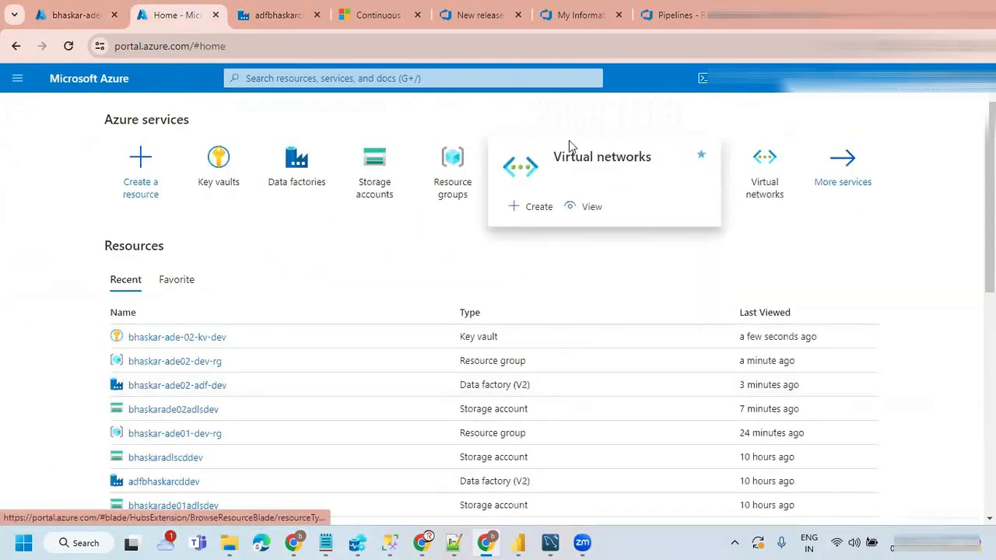
click(764, 190)
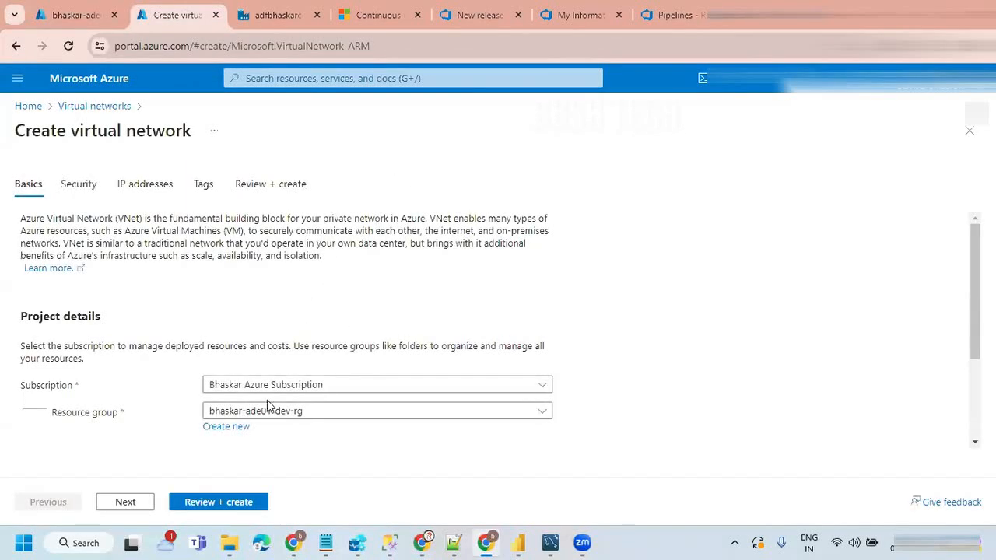
click(276, 387)
click(276, 387)
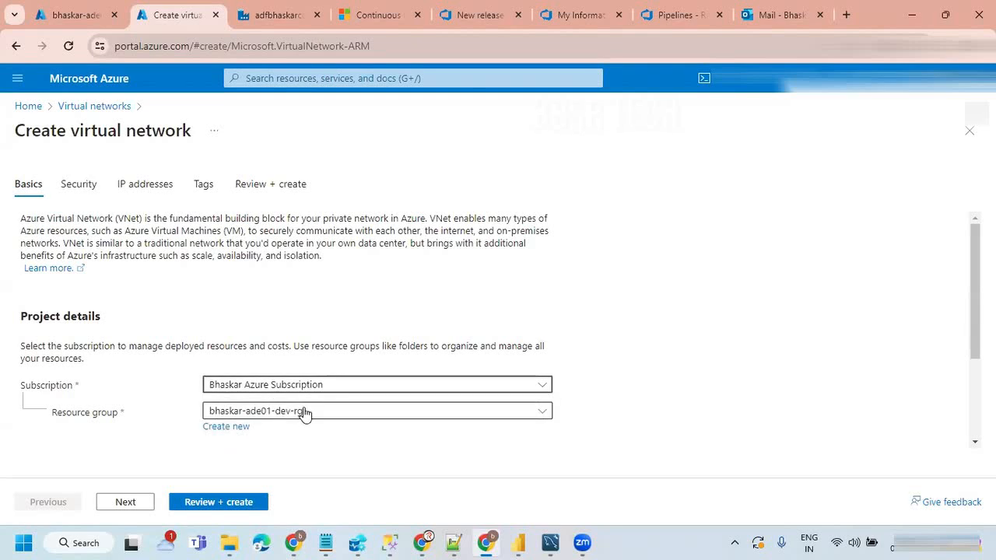
click(303, 412)
click(289, 284)
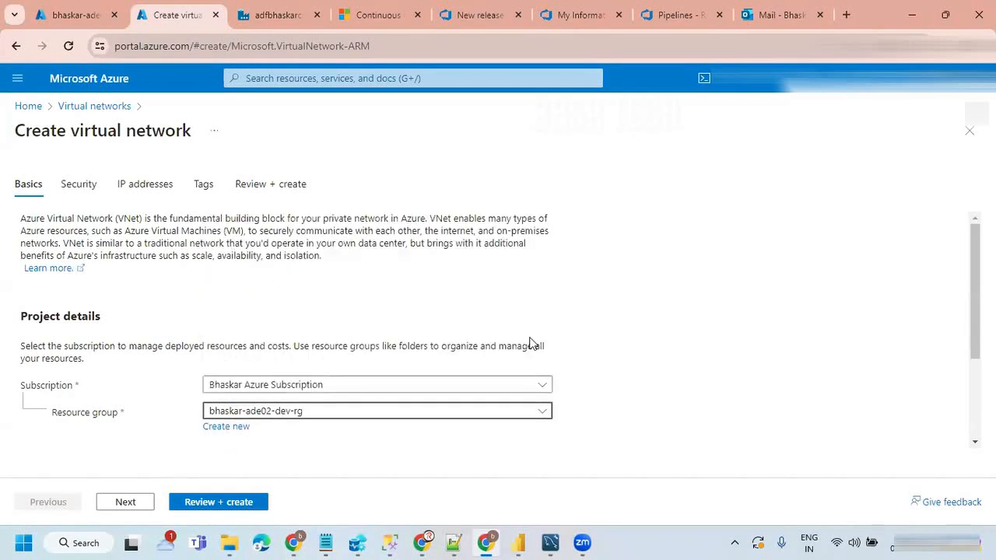
Step: Name the virtual network bhaskar-ade02-VNET-dev, based on the copied name, and keep the Central India region
scroll(529, 343, down, 2)
click(234, 371)
key(ctrl+v)
click(269, 373)
key(BackSpace)
text(2)
click(652, 380)
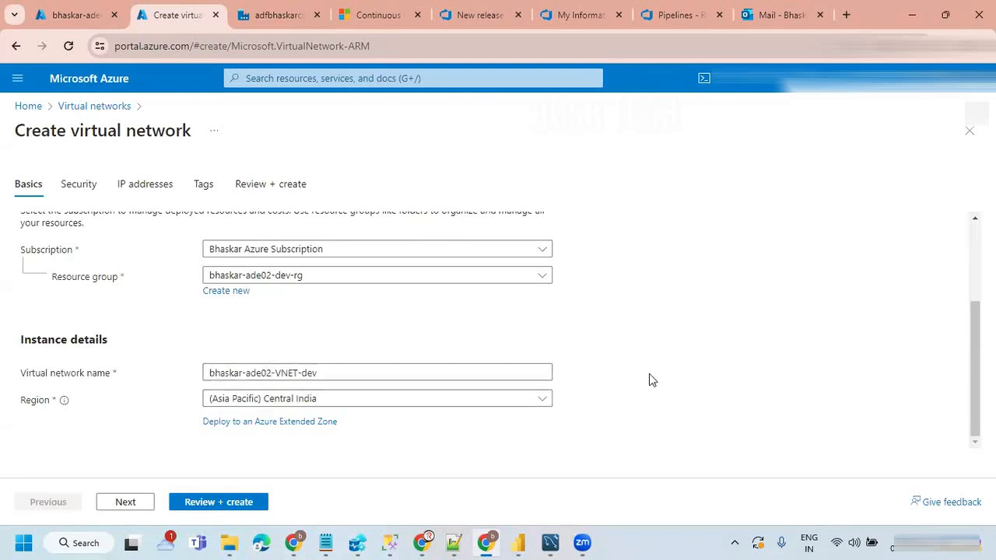
Step: Leave Azure Firewall and DDoS Network Protection disabled, and delete the default subnet from the network's address space
click(124, 502)
scroll(344, 320, down, 5)
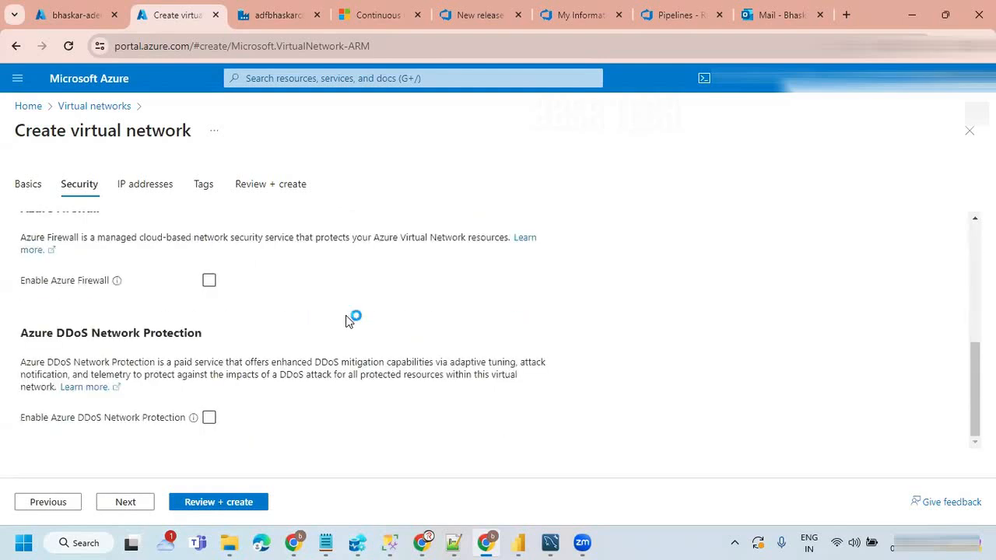
scroll(349, 321, up, 5)
scroll(348, 321, down, 5)
click(127, 502)
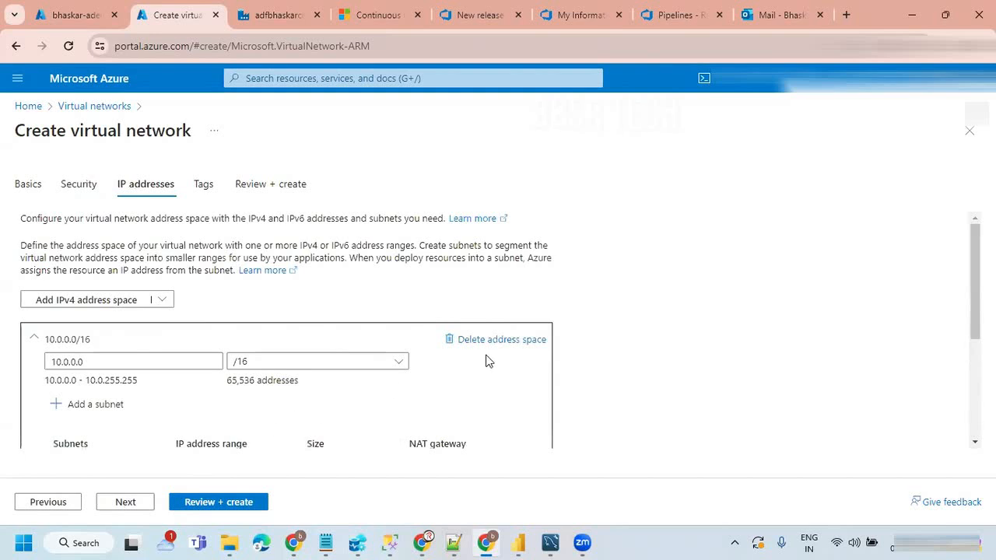
scroll(485, 360, down, 2)
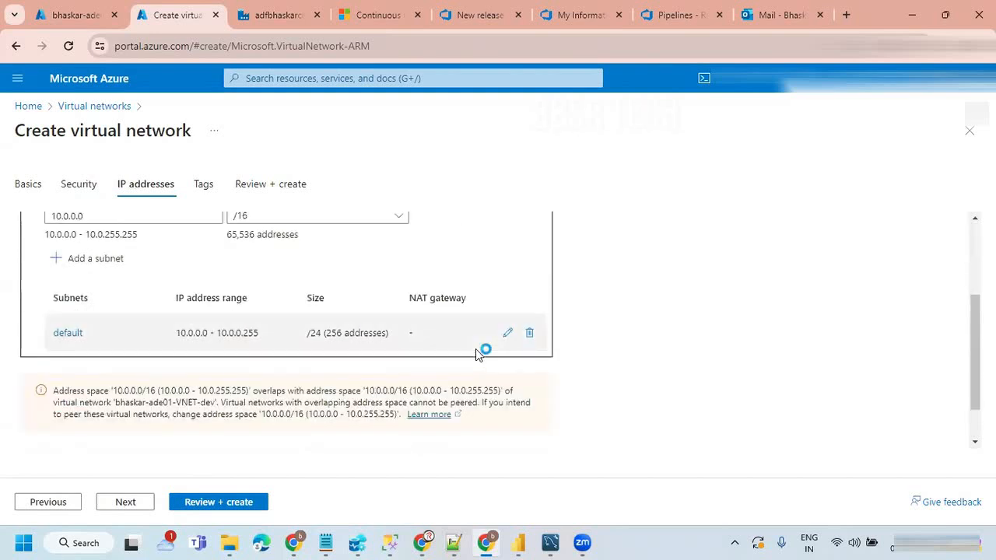
click(529, 333)
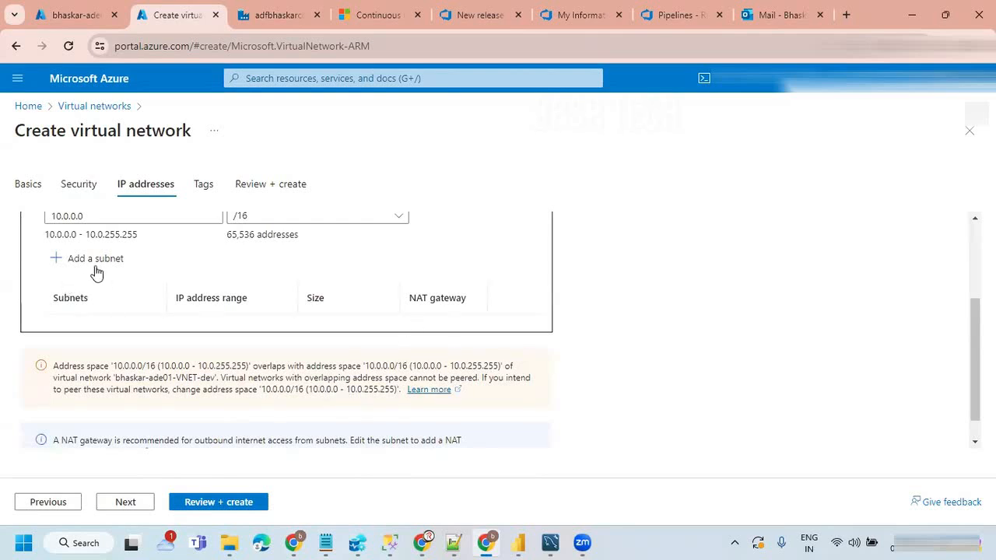
scroll(92, 360, up, 2)
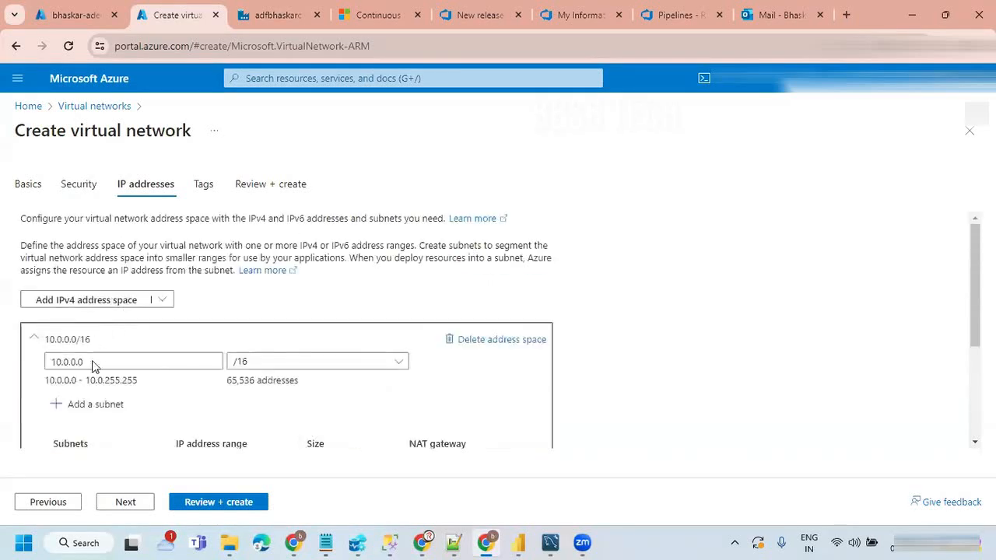
click(85, 407)
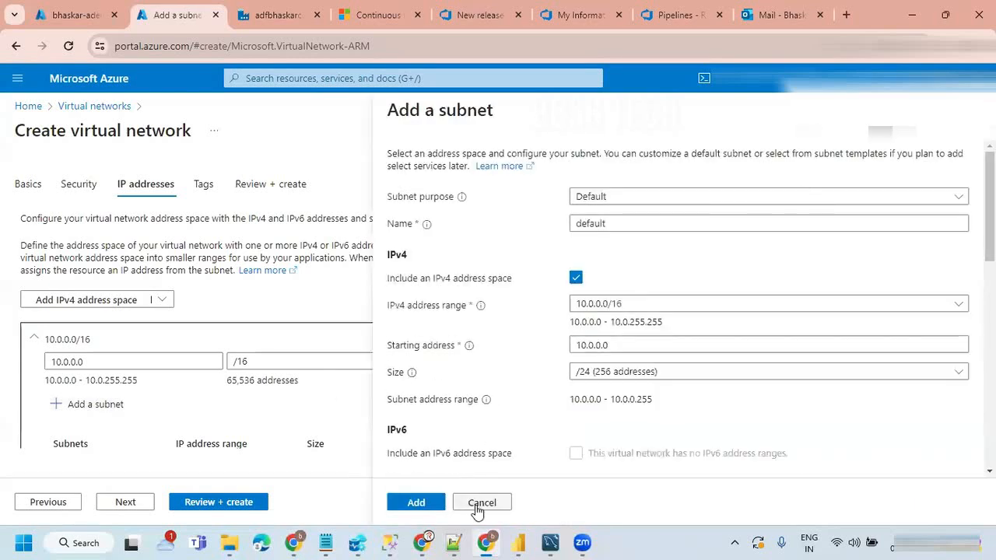
click(476, 503)
scroll(505, 365, down, 2)
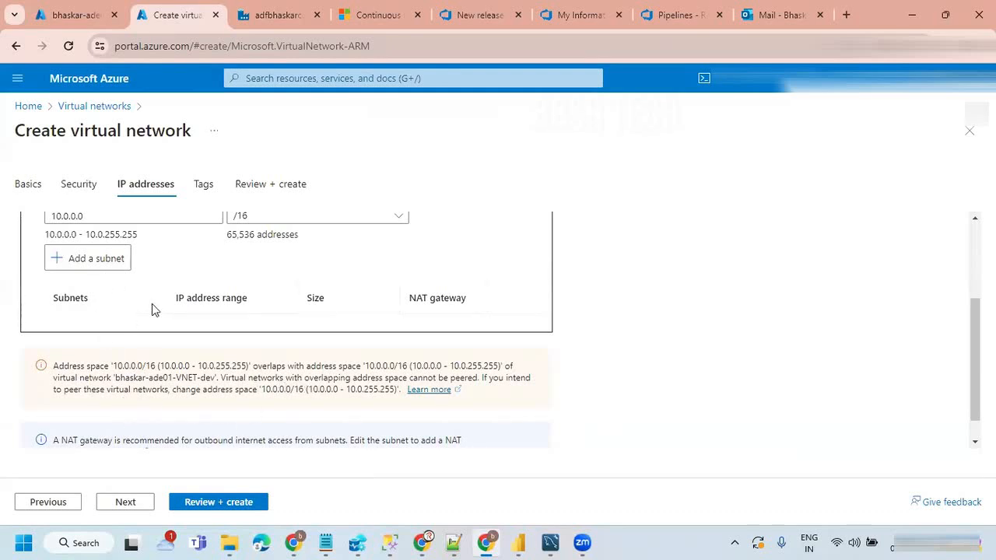
scroll(285, 309, up, 2)
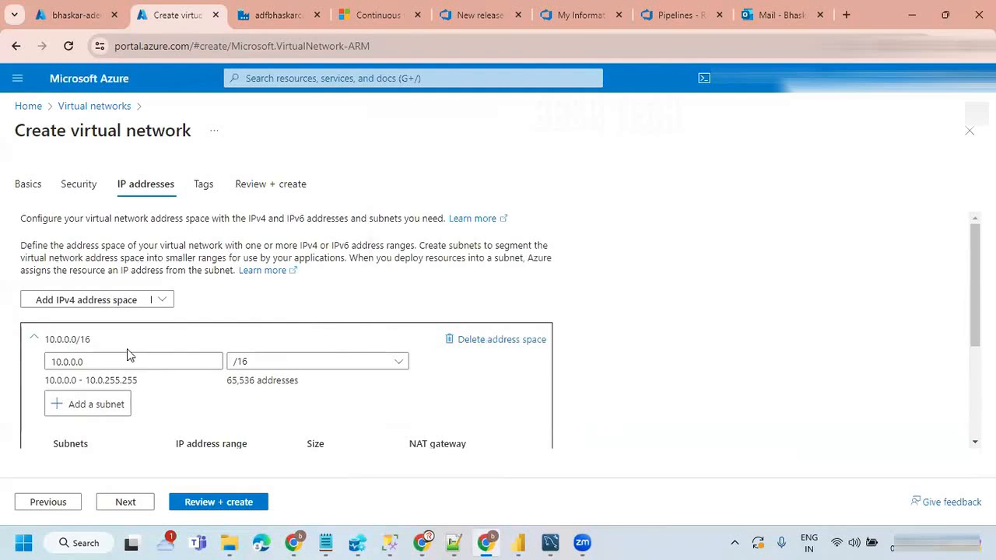
Step: Set the virtual network's IPv4 address space to 10.1.0.0, keeping the /16 size
click(68, 362)
key(BackSpace)
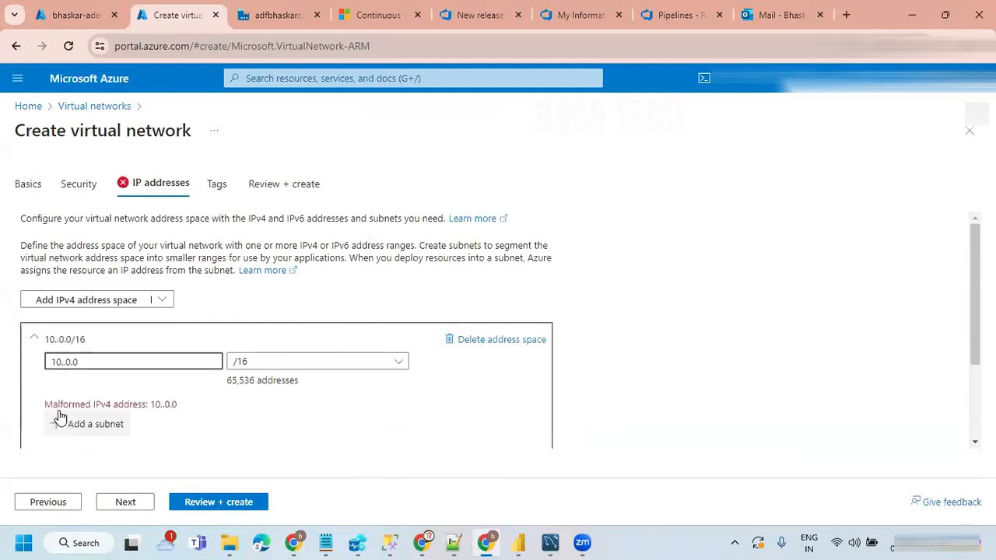
text(1)
scroll(473, 384, down, 3)
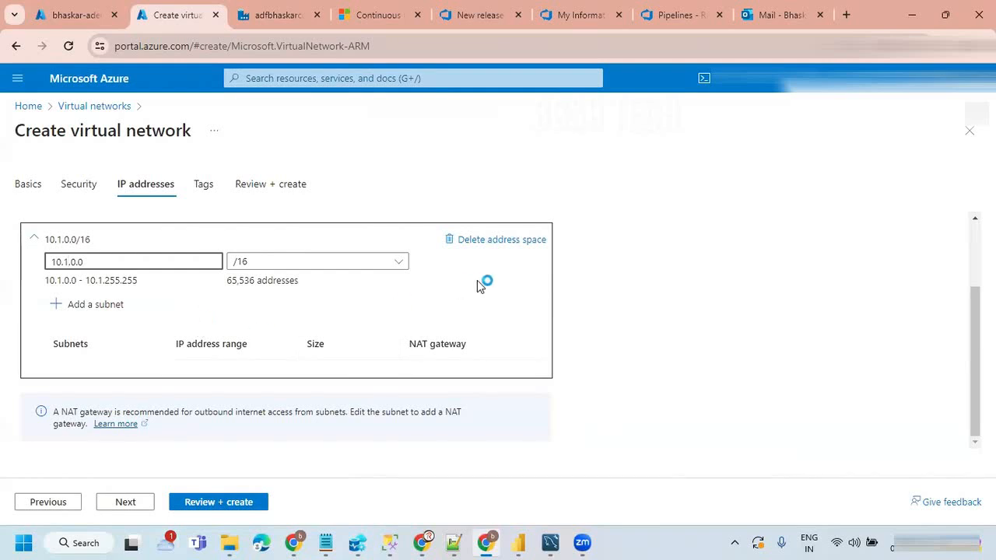
click(672, 301)
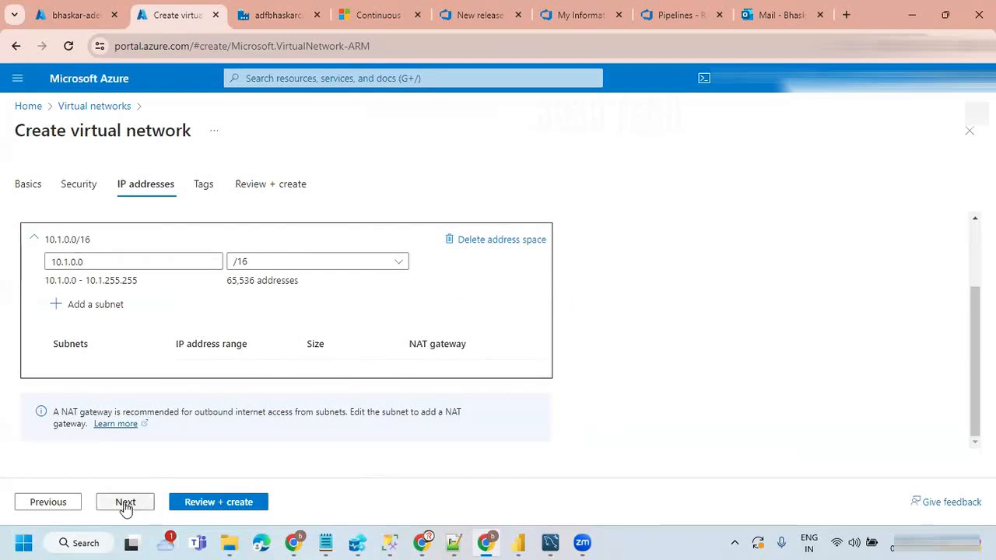
Step: Start adding a subnet and copy the name of the existing private subnet from bhaskar-ade01-VNET-dev
click(109, 311)
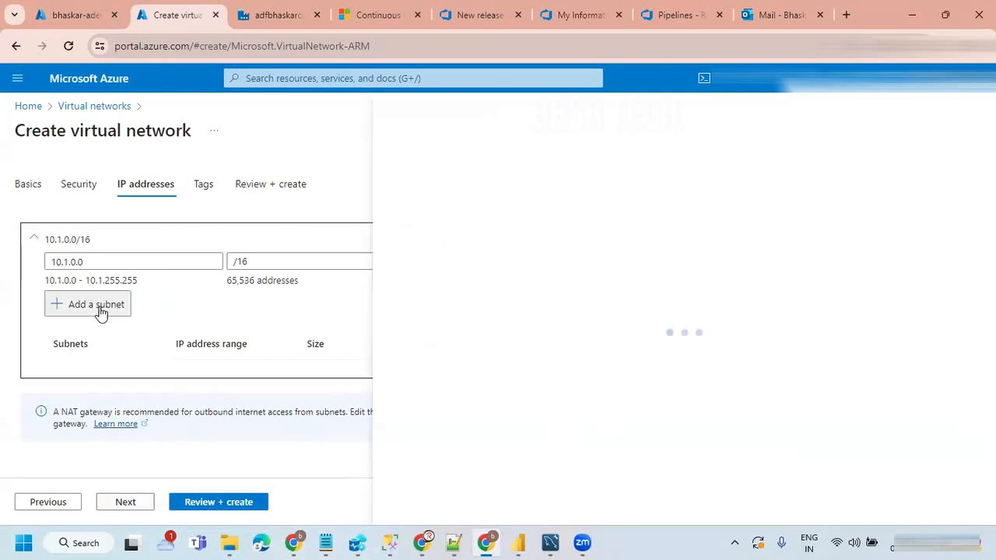
click(76, 15)
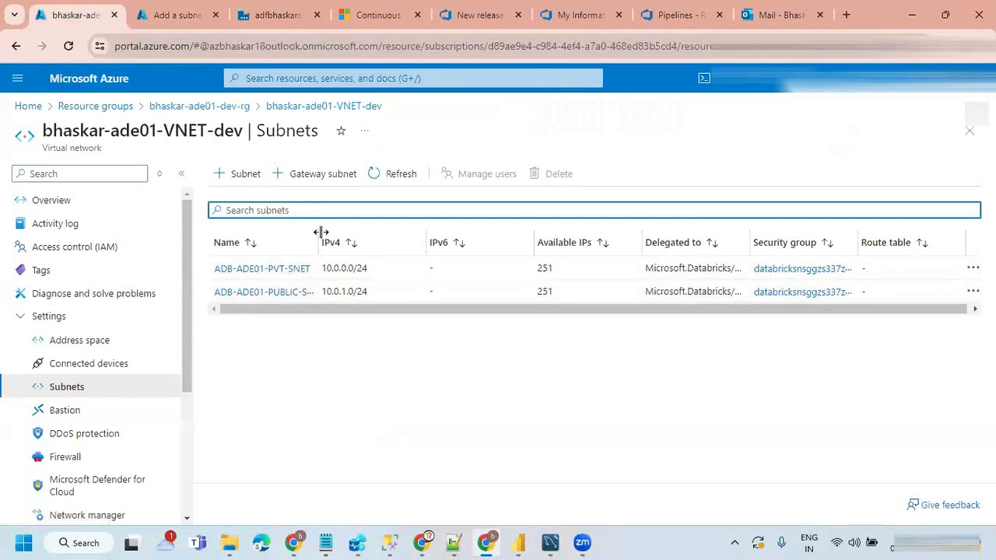
drag(318, 232, 373, 231)
drag(311, 269, 218, 268)
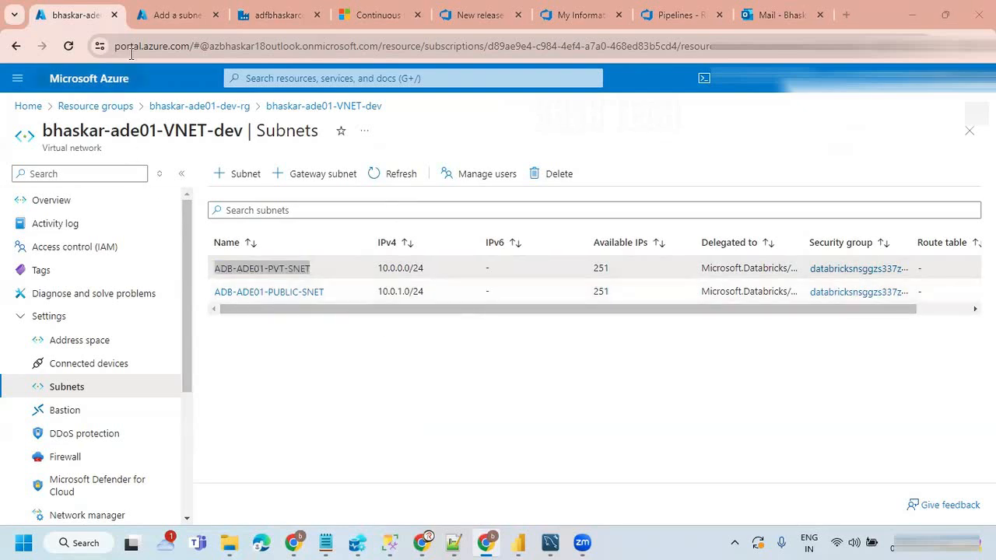
Step: Name the new subnet ADB-ADE02-PVT-SNET, based on the name copied from the existing private subnet
click(187, 15)
drag(631, 228, 507, 228)
text(ADB-ADE01-PVT-SNET)
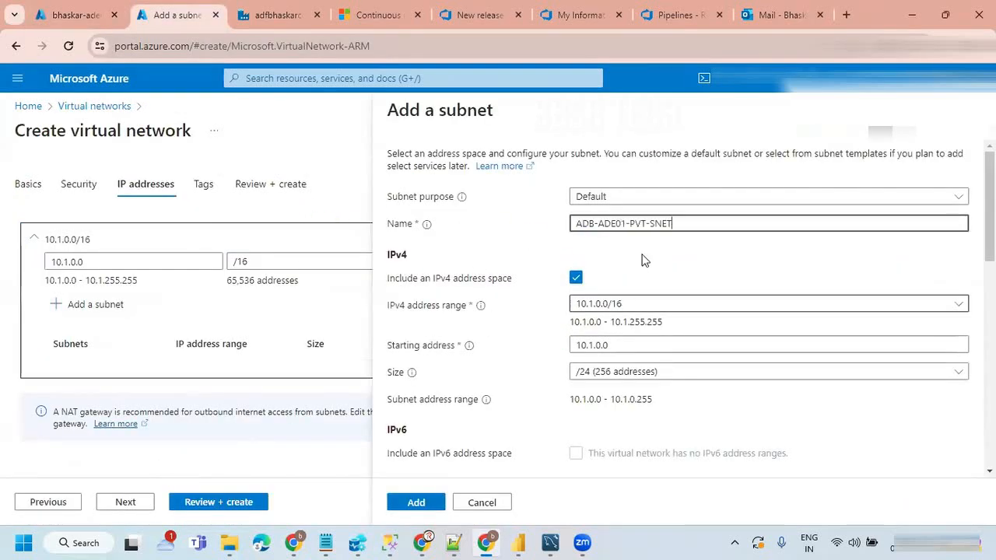
click(627, 225)
key(BackSpace)
text(2)
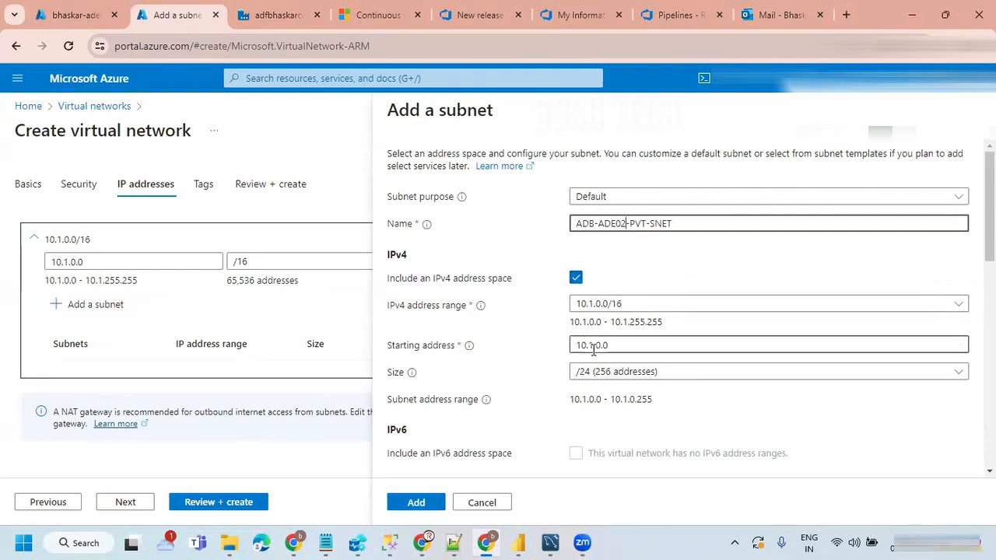
Step: Add the private subnet at 10.1.0.0 with size /24, leaving the private subnet option and security settings at their defaults
scroll(549, 418, down, 1)
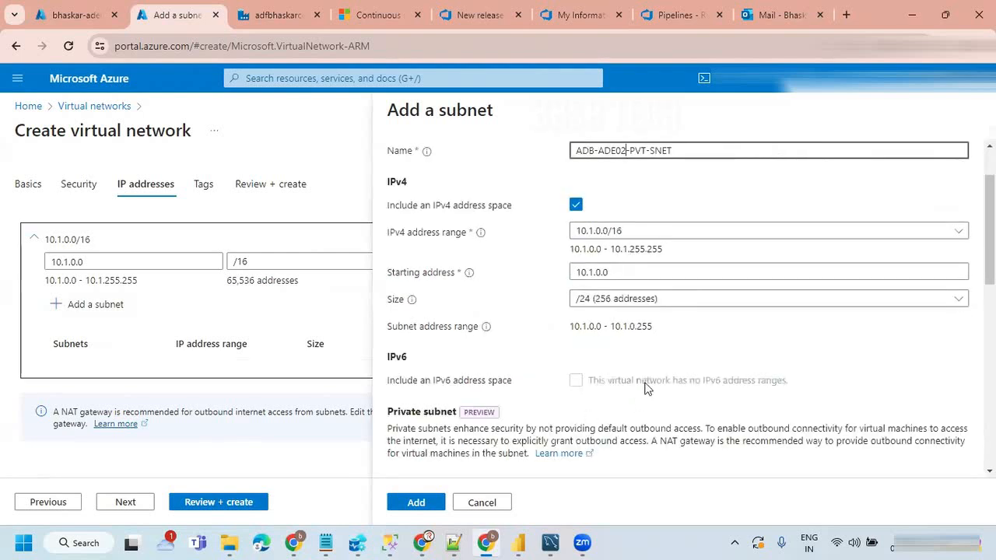
scroll(505, 446, down, 2)
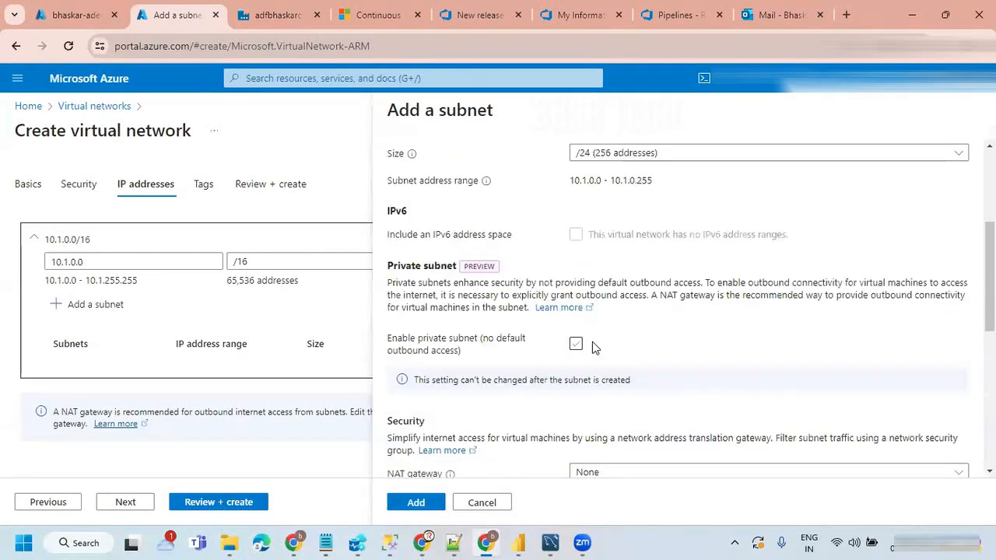
scroll(596, 344, down, 3)
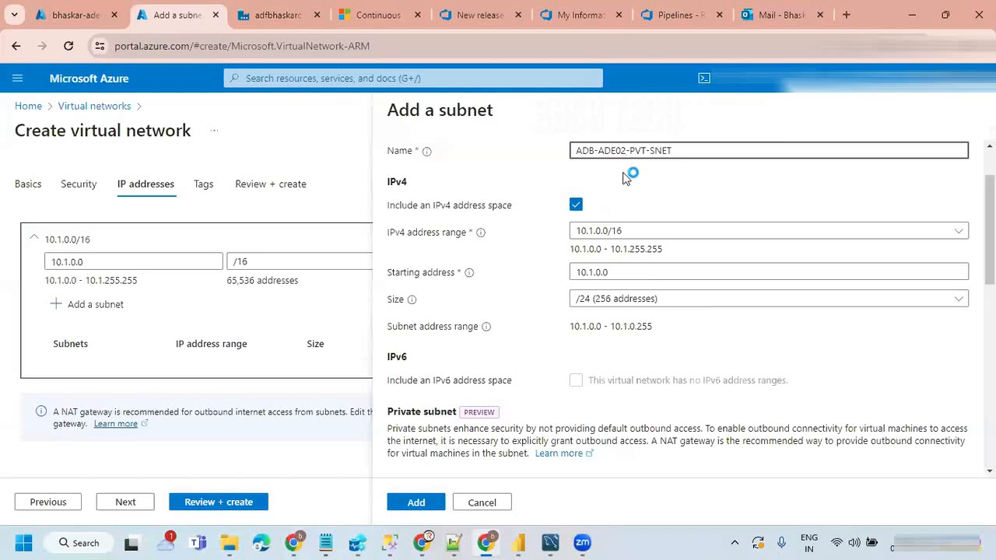
scroll(644, 180, up, 1)
scroll(645, 179, down, 4)
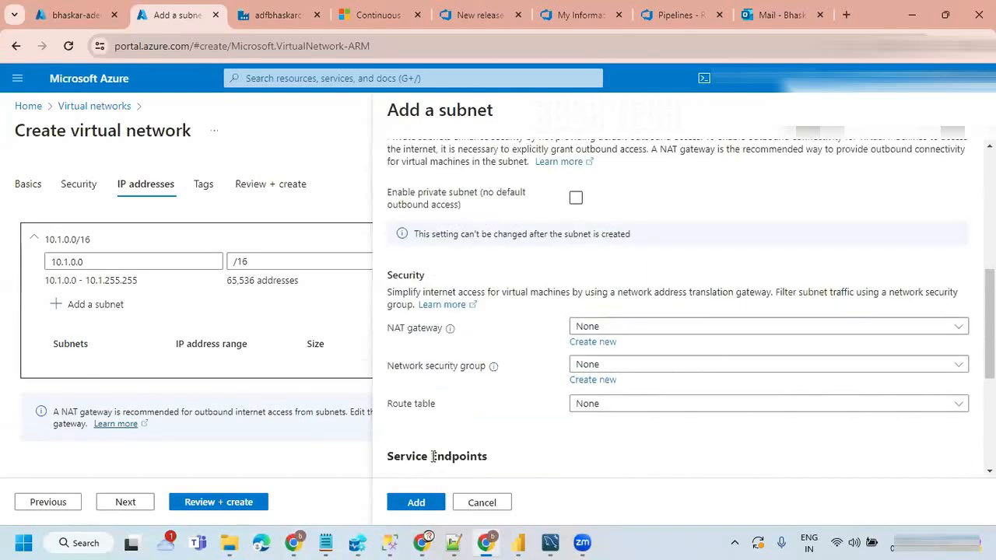
click(415, 503)
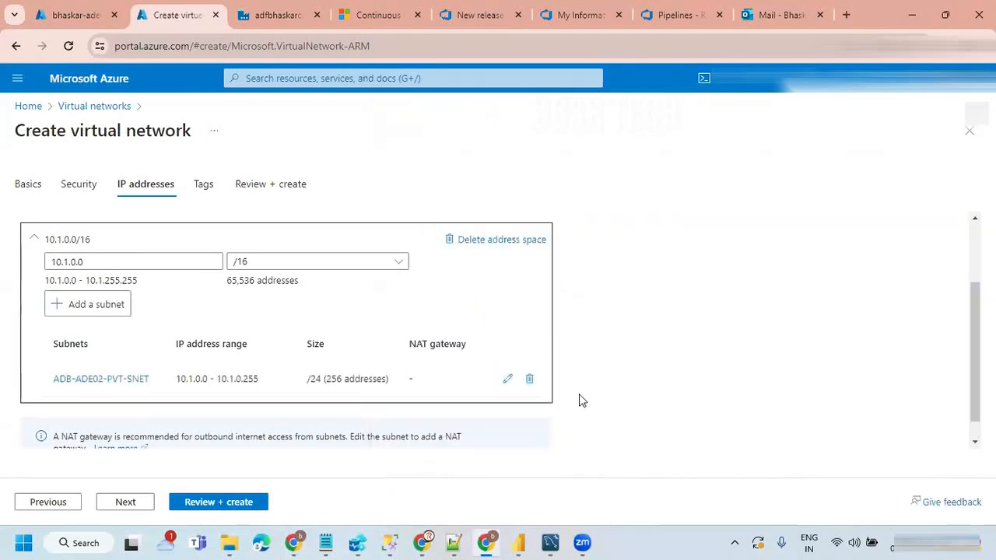
Step: Start adding a second subnet and copy the name of the existing public subnet from bhaskar-ade01-VNET-dev
click(94, 310)
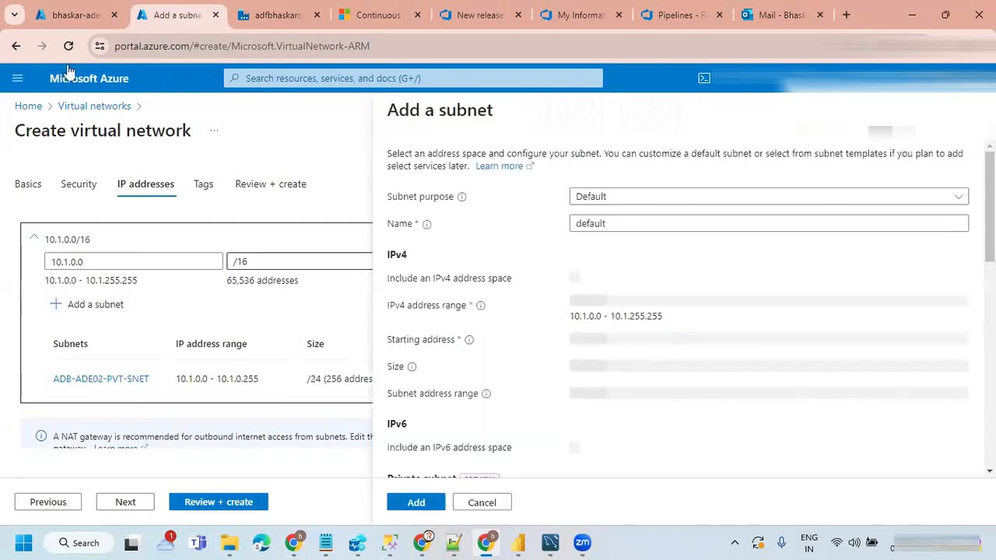
click(68, 15)
drag(327, 293, 213, 293)
key(ctrl+c)
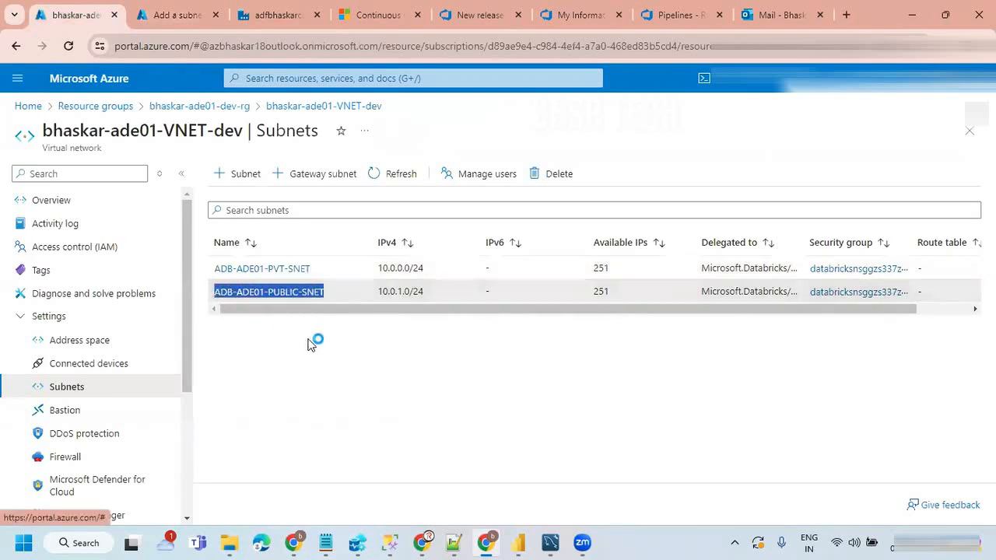
Step: Name the second subnet ADB-ADE02-PUBLIC-SNET and add it at 10.1.1.0 with size /24
click(172, 17)
click(614, 224)
key(ctrl+a)
key(ctrl+v)
click(625, 224)
key(BackSpace)
text(2)
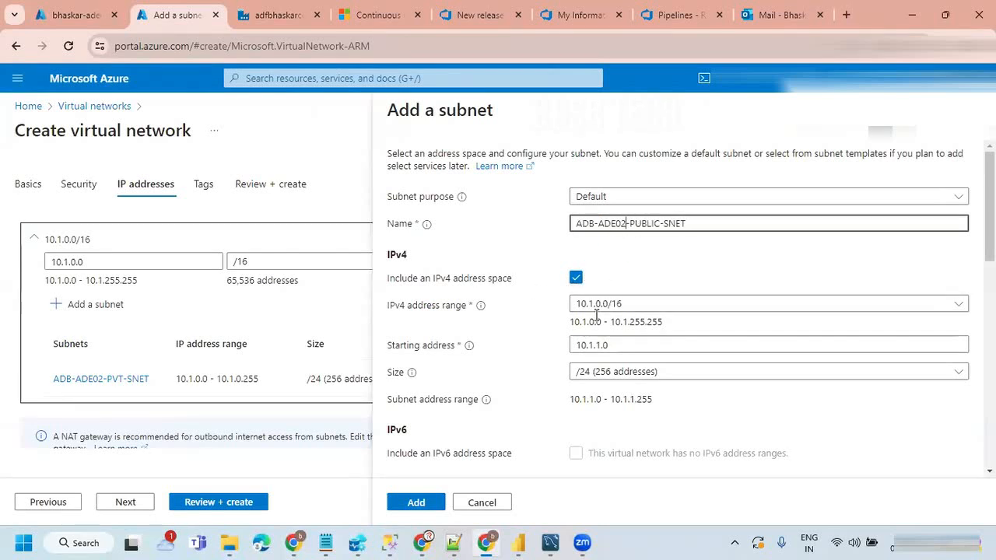
click(740, 259)
scroll(555, 413, down, 6)
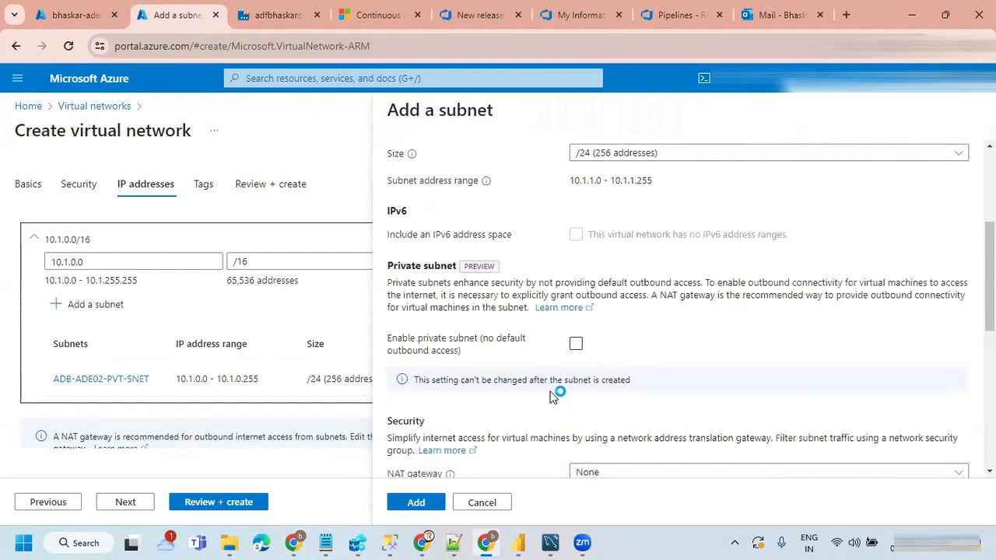
click(416, 503)
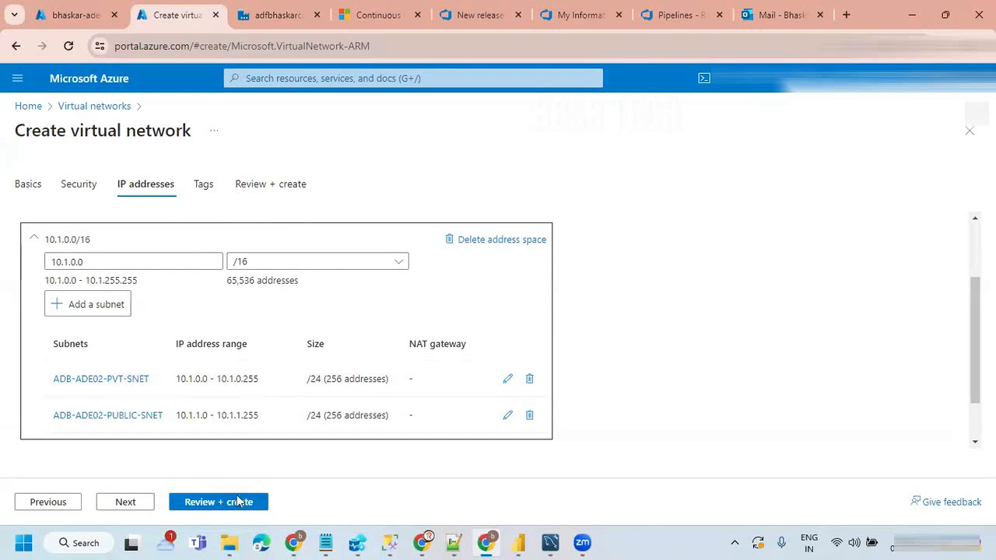
Step: Leave the tags empty, review the virtual network's settings and create the network
click(138, 507)
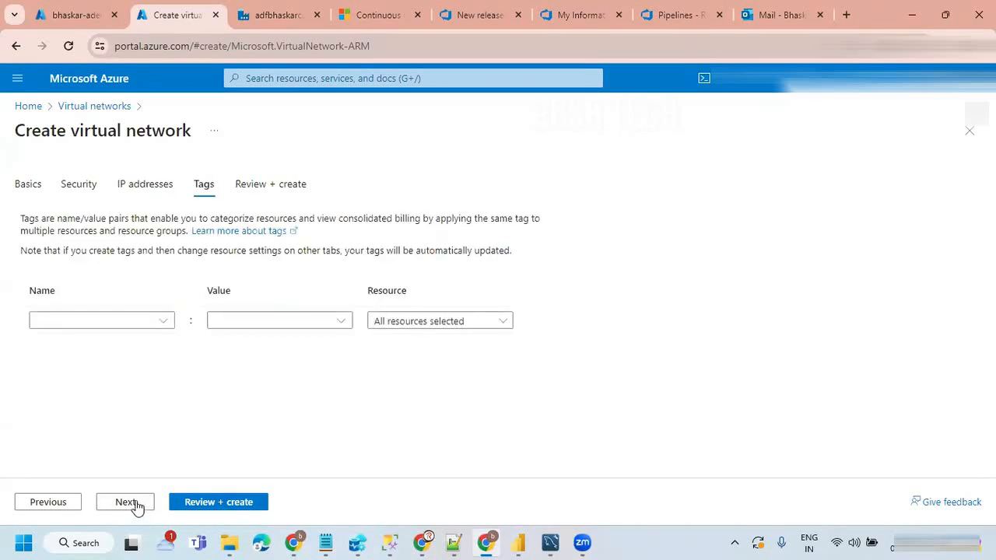
click(137, 506)
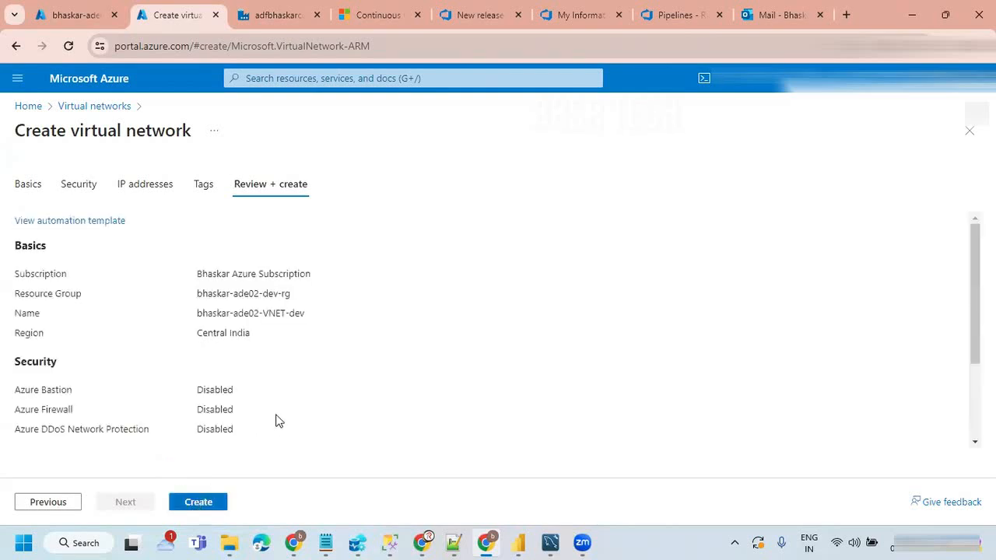
scroll(300, 393, down, 3)
scroll(270, 405, up, 3)
click(199, 502)
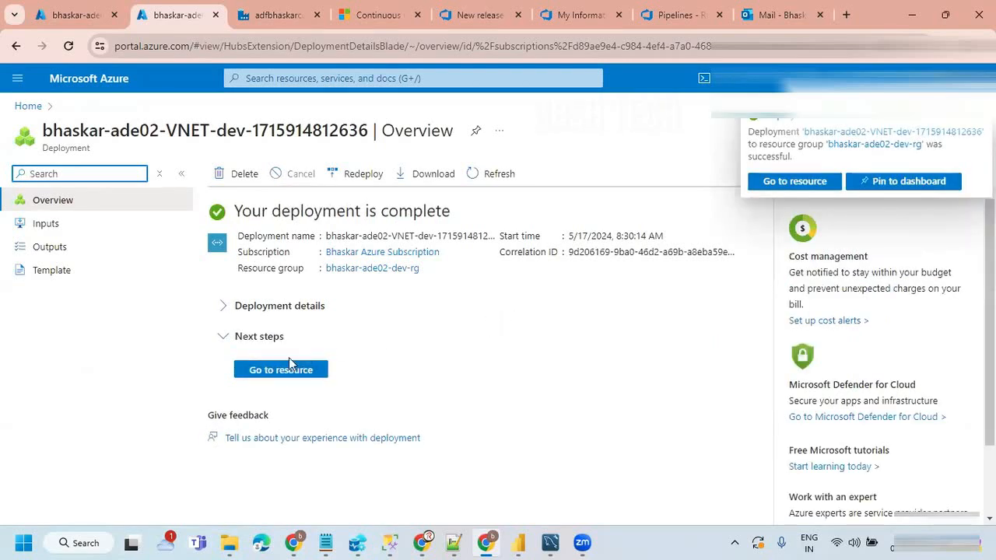
Step: Open the subnets of the deployed bhaskar-ade02-VNET-dev and duplicate that page in a new browser tab
click(262, 373)
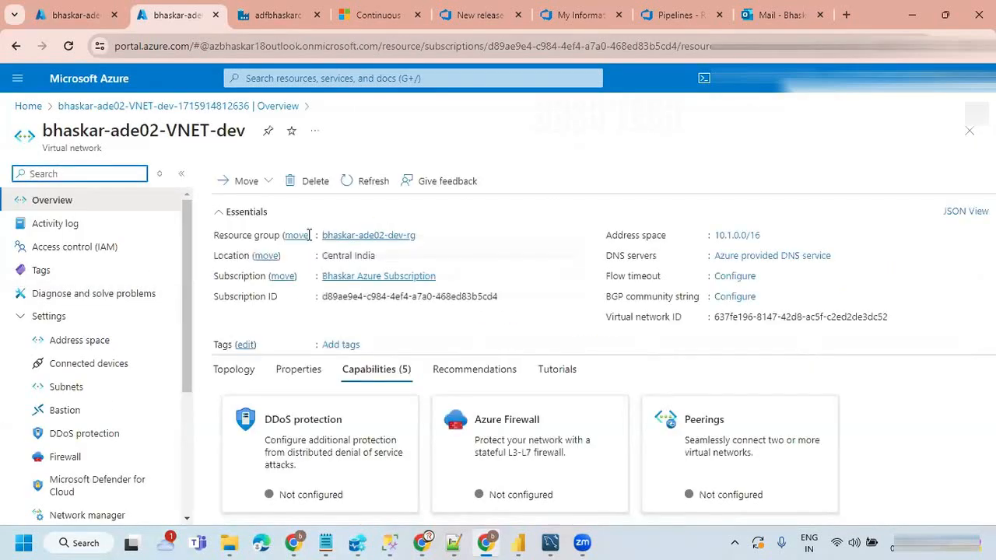
click(66, 389)
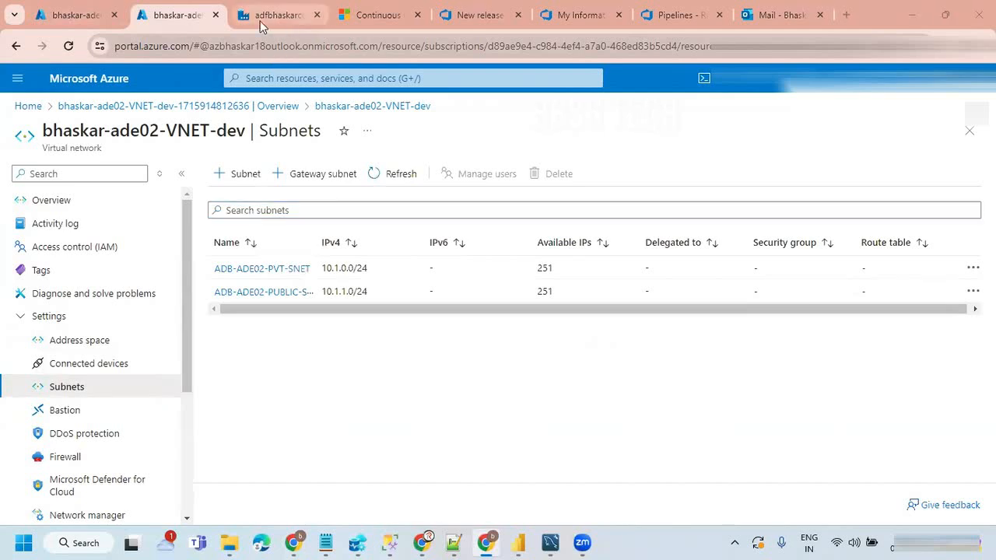
right_click(189, 17)
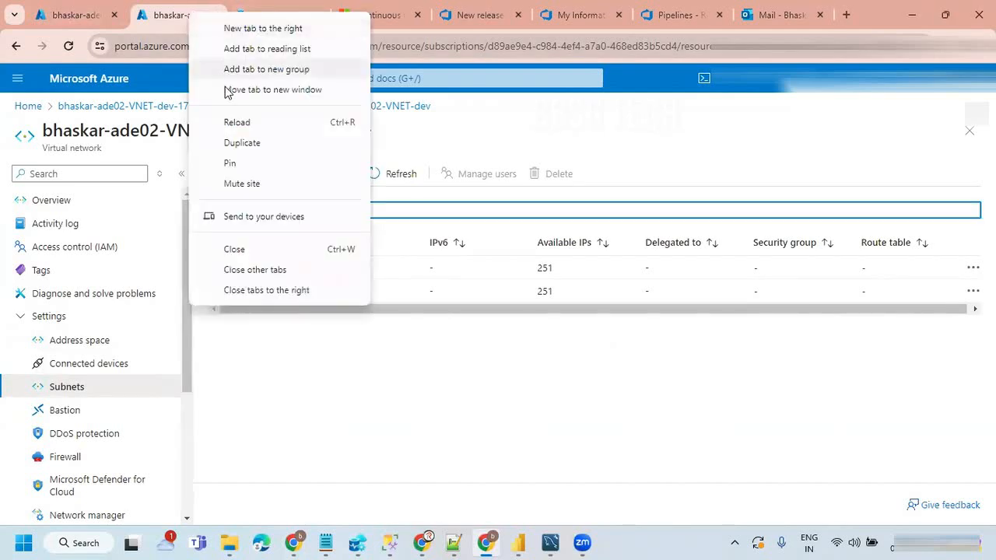
click(243, 142)
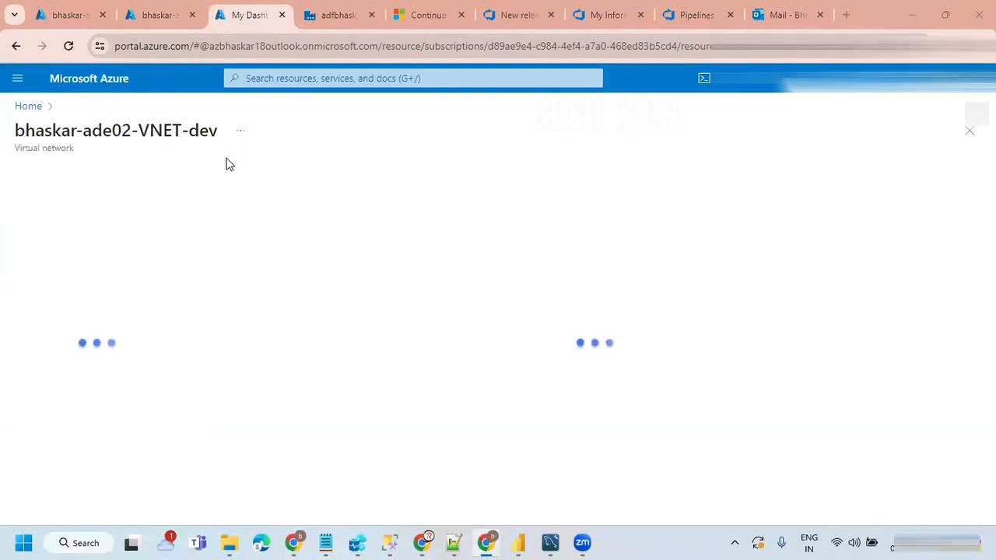
Step: Go back to bhaskar-ade01-dev-rg and copy the name of its Azure Databricks workspace
click(77, 16)
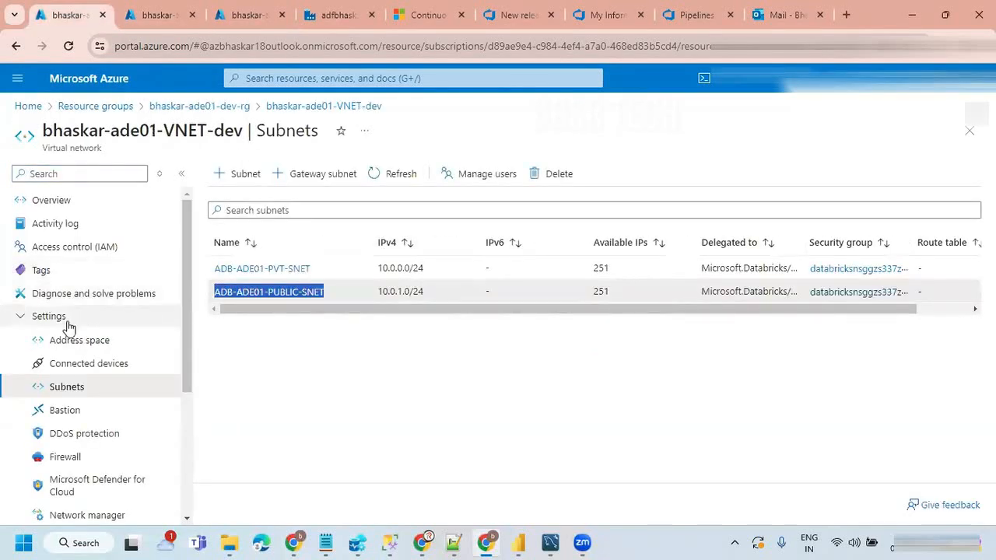
click(176, 107)
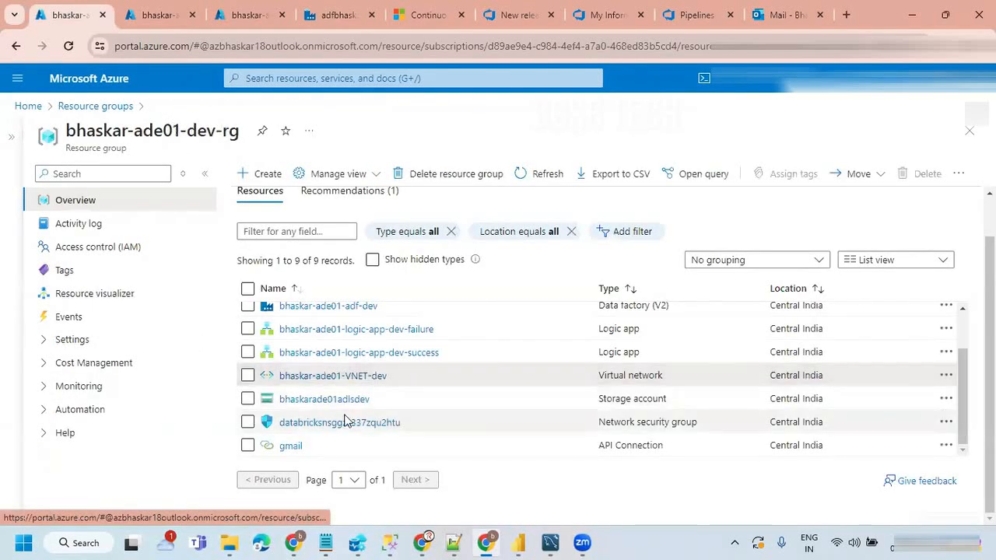
scroll(373, 366, up, 2)
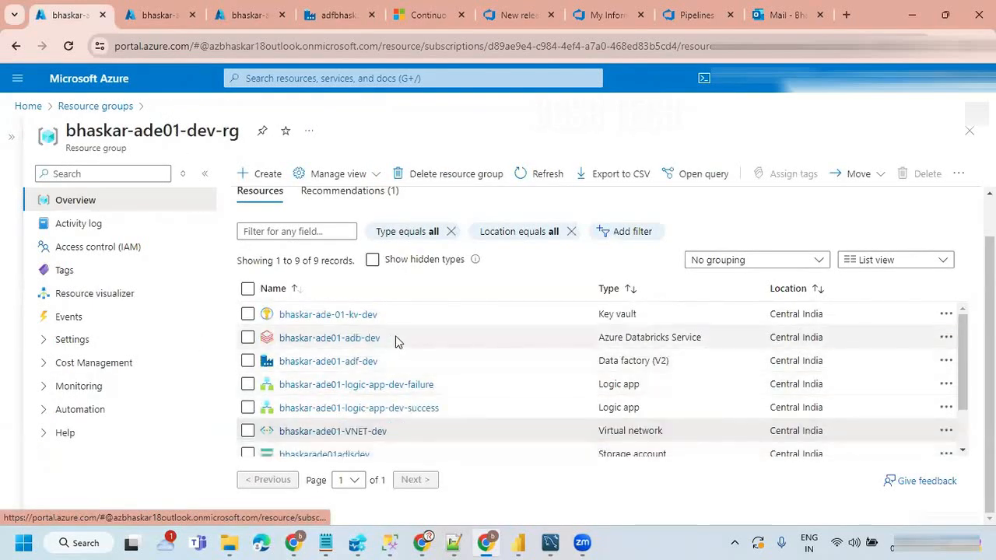
drag(395, 340, 277, 337)
key(ctrl+c)
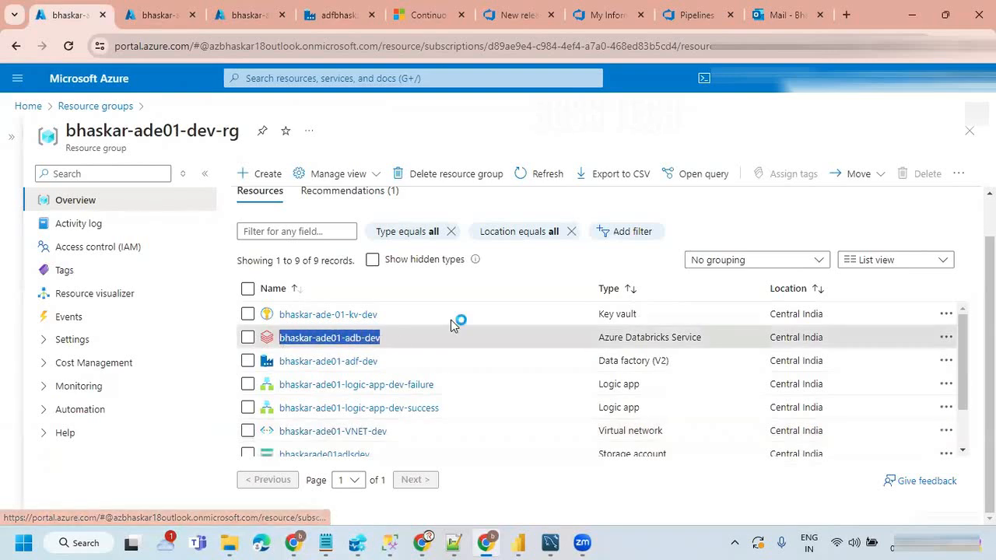
Step: Start creating an Azure Databricks workspace on the duplicated page and assign it to the resource group bhaskar-ade02-dev-rg
click(247, 12)
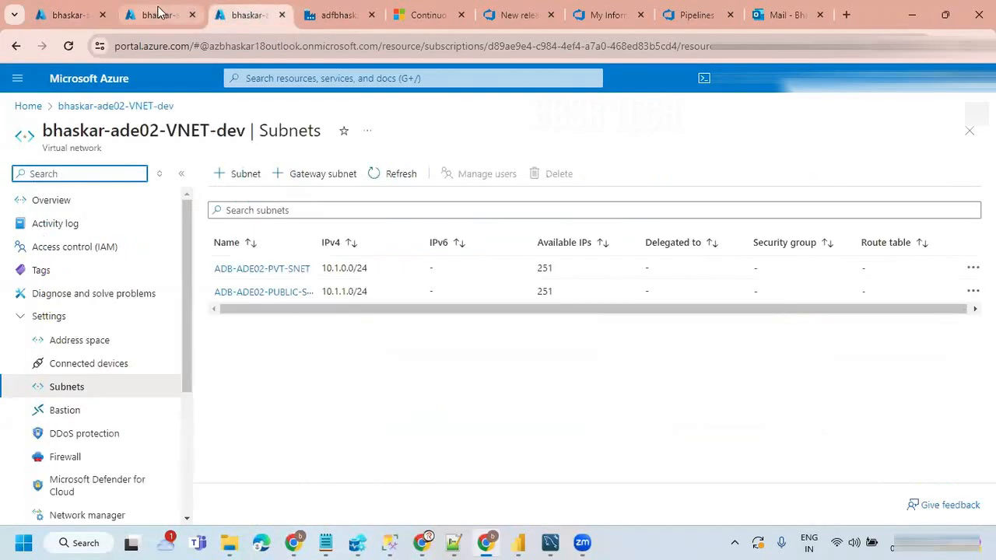
click(160, 13)
click(247, 14)
click(26, 106)
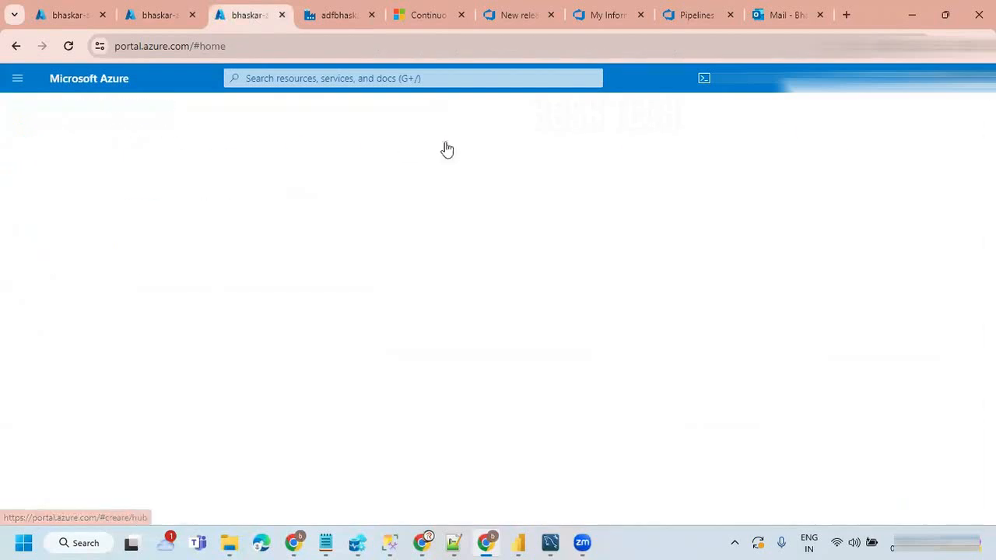
click(765, 172)
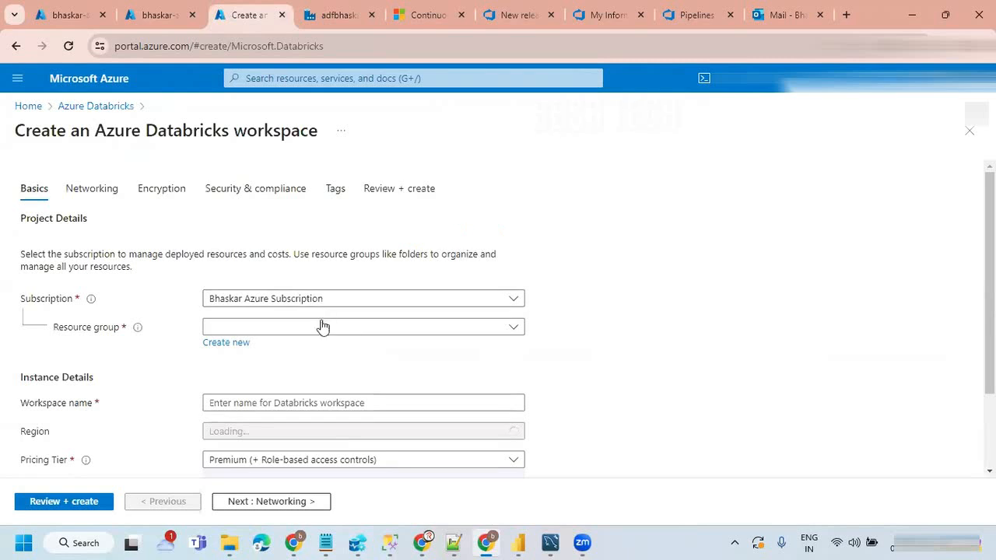
click(516, 327)
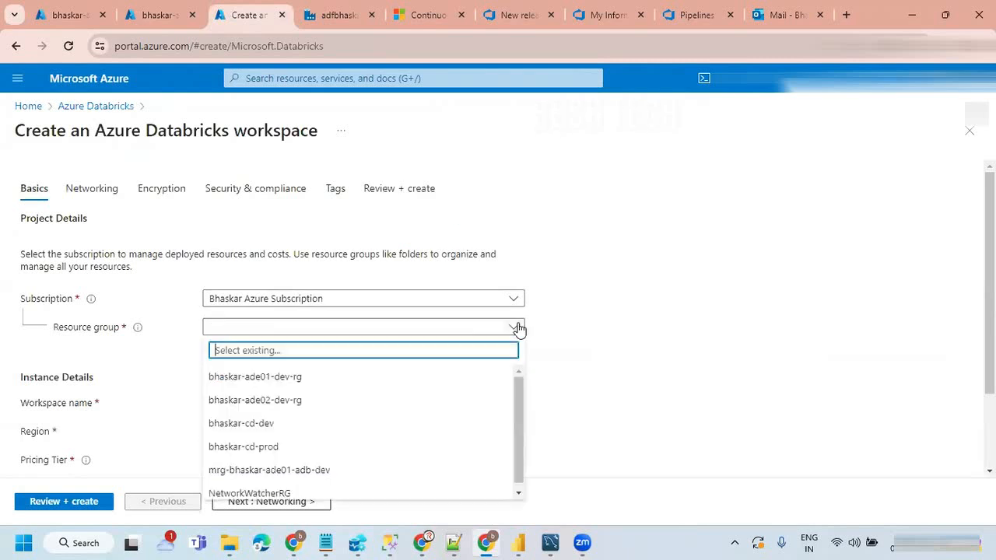
click(278, 400)
scroll(644, 313, down, 2)
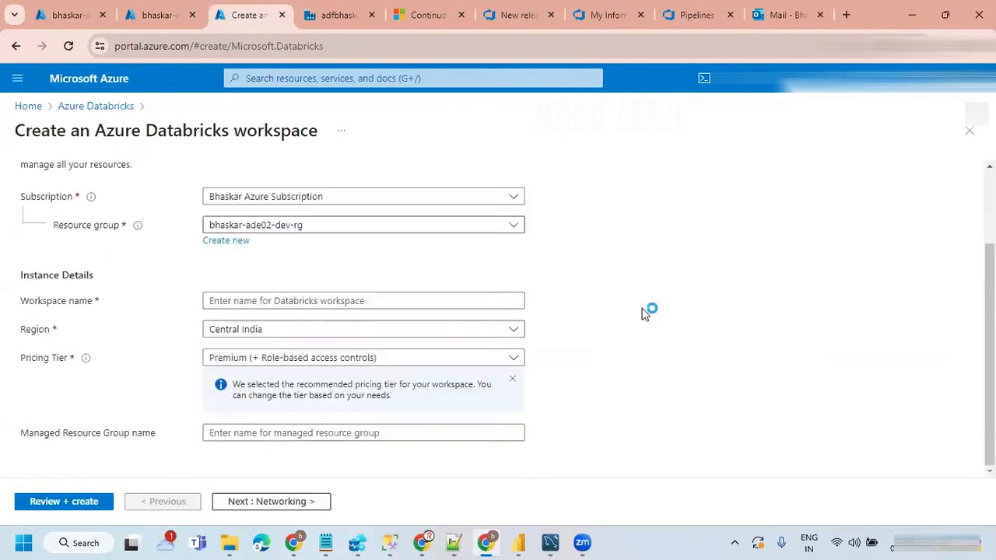
Step: Name the Databricks workspace bhaskar-ade02-adb-dev, based on the copied name, keeping the Central India region and Premium pricing tier
click(261, 301)
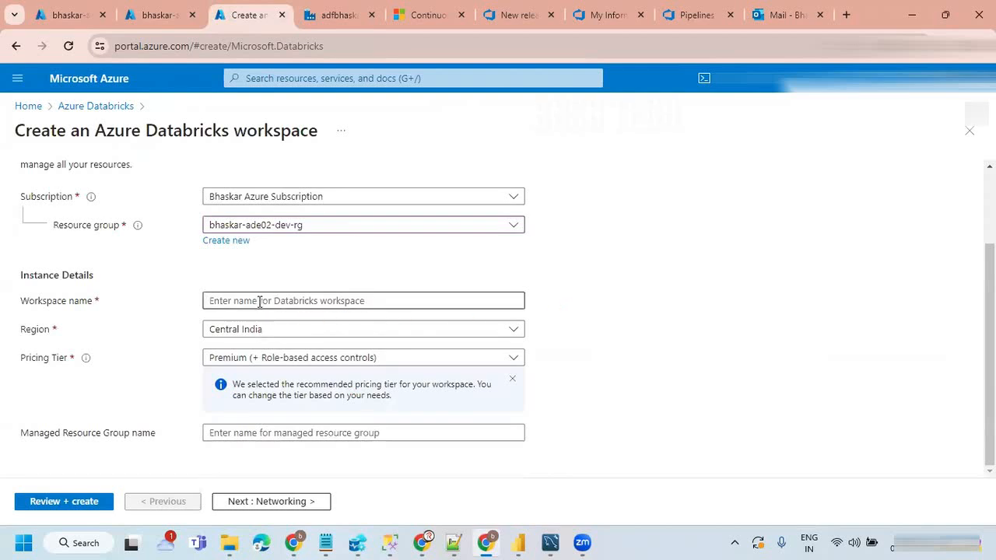
click(260, 302)
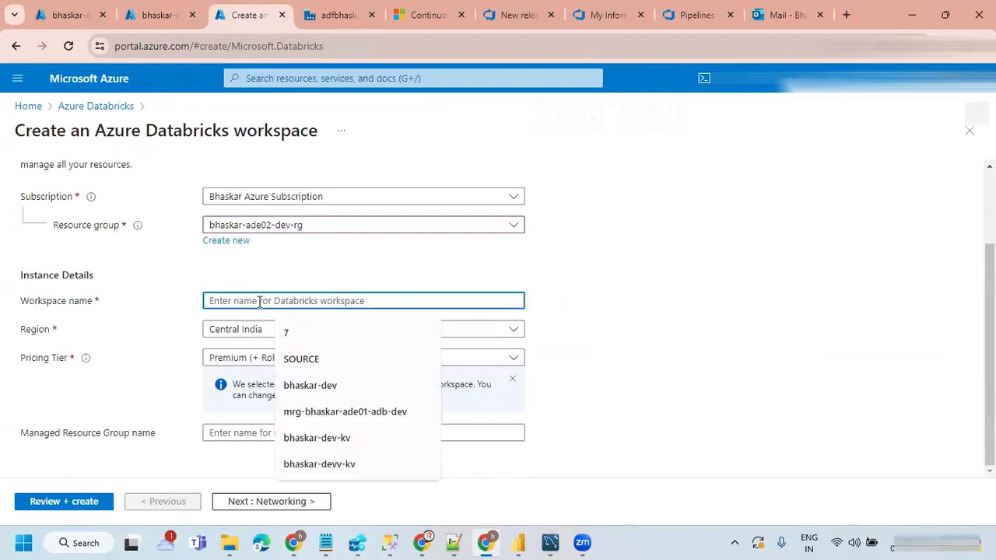
key(ctrl+v)
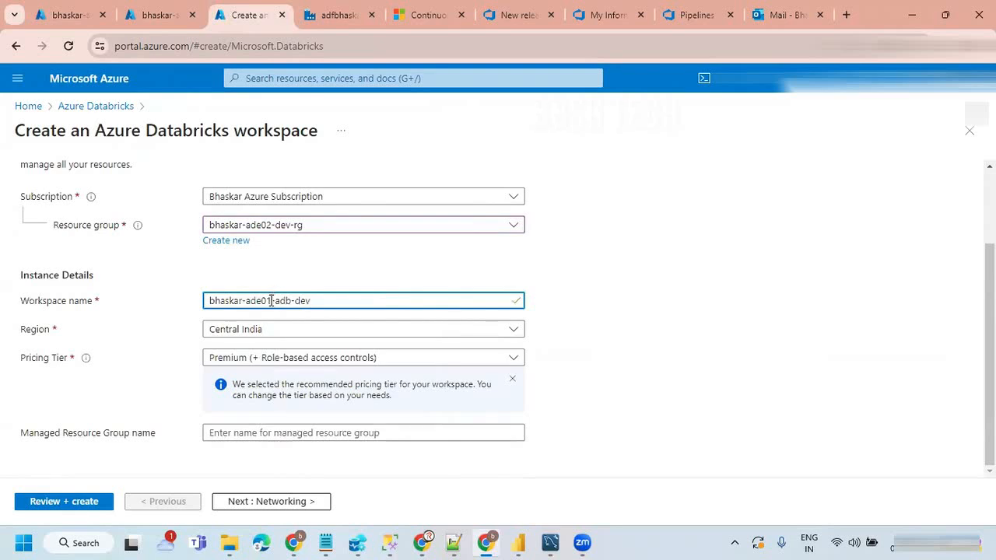
key(BackSpace)
text(2)
click(646, 332)
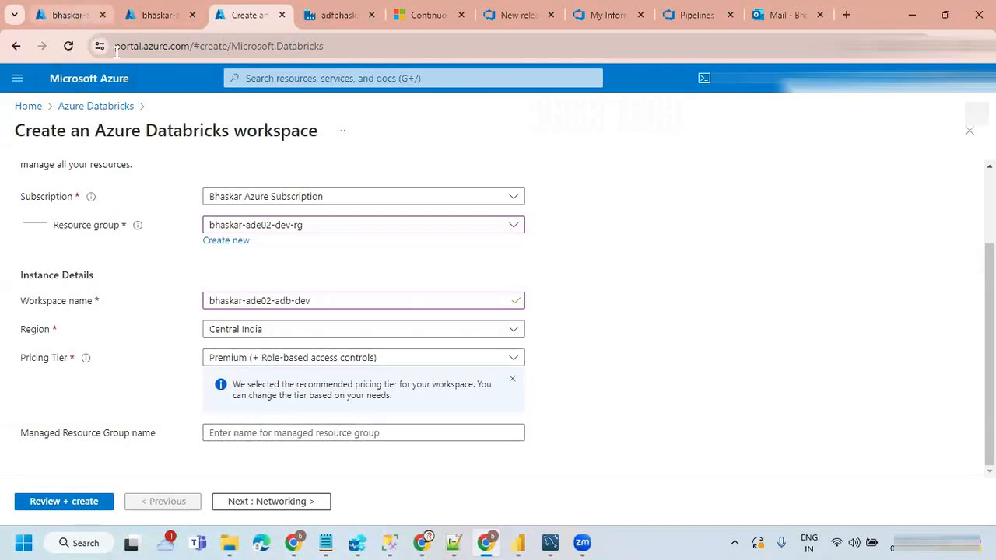
Step: Copy the name of the managed resource group mrg-bhaskar-ade01-adb-dev from the list of resource groups
click(68, 15)
scroll(422, 371, down, 2)
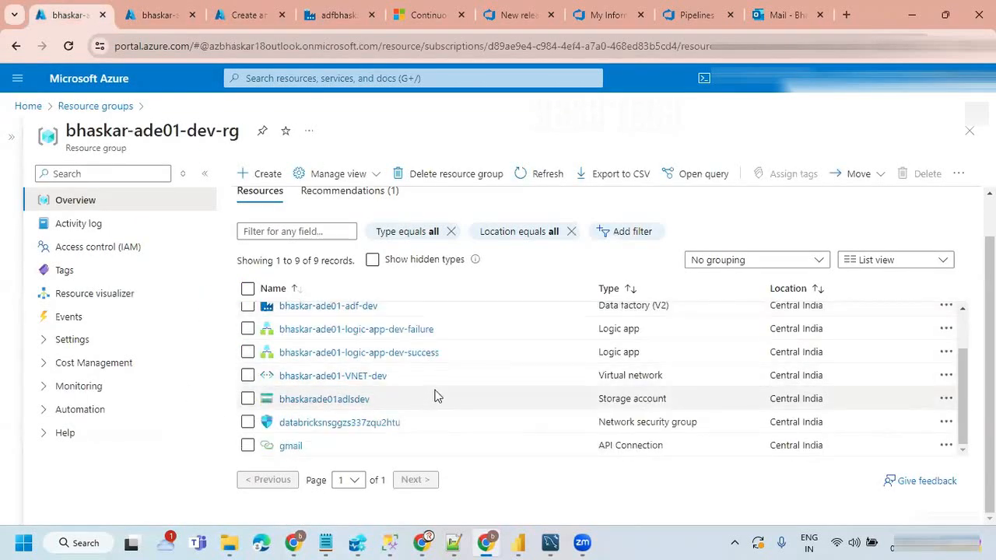
scroll(440, 382, up, 2)
scroll(441, 382, down, 2)
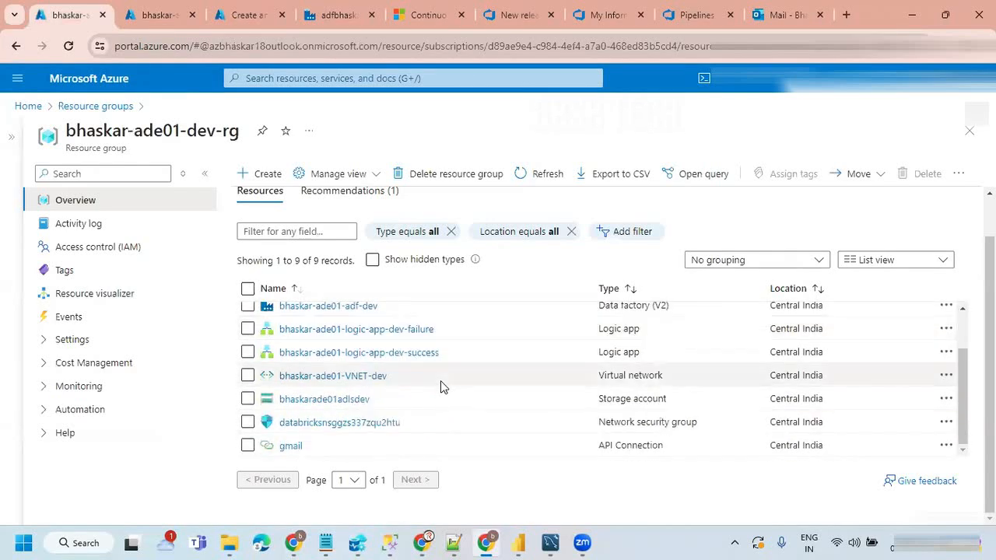
click(95, 111)
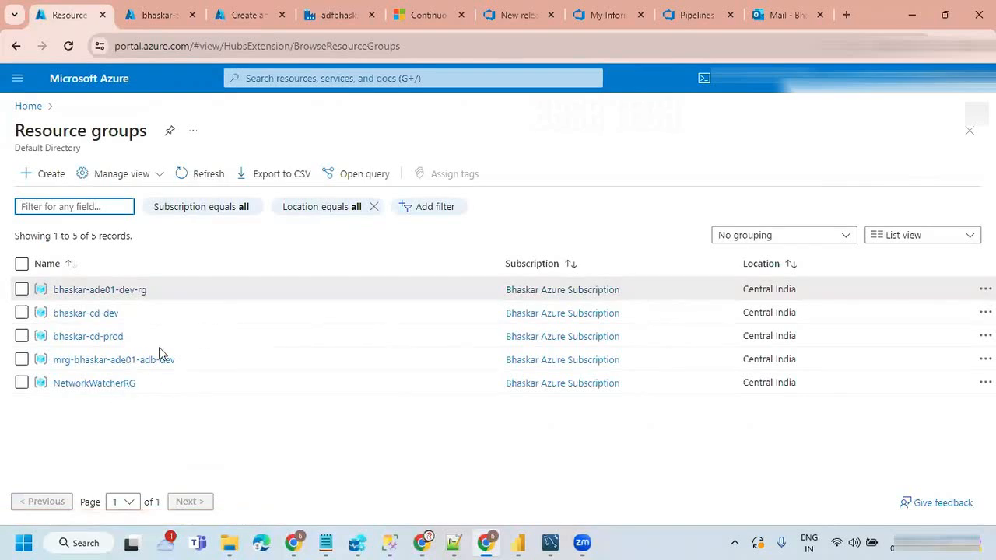
drag(184, 361, 57, 362)
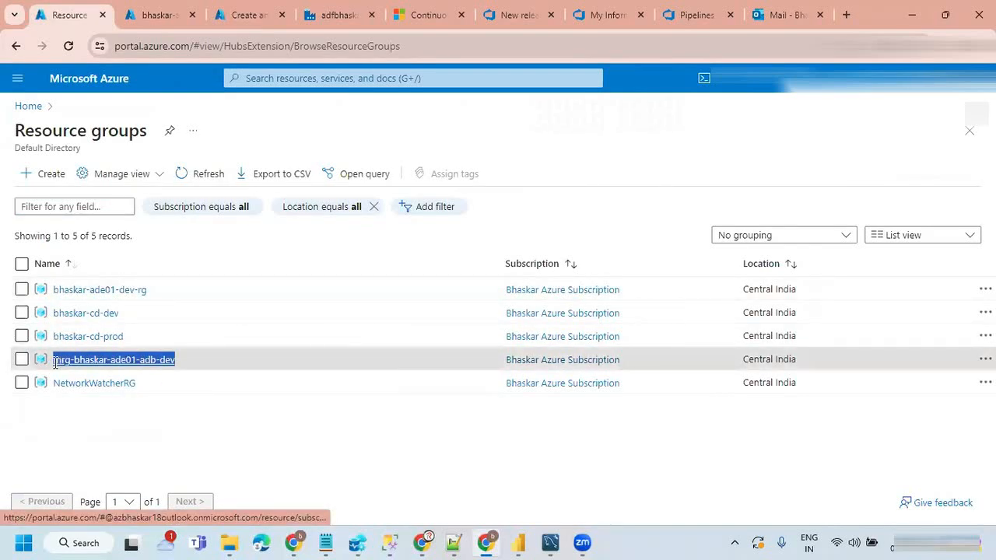
Step: Set the new Databricks workspace's managed resource group name to mrg-bhaskar-ade02-adb-dev, based on the copied name
click(244, 14)
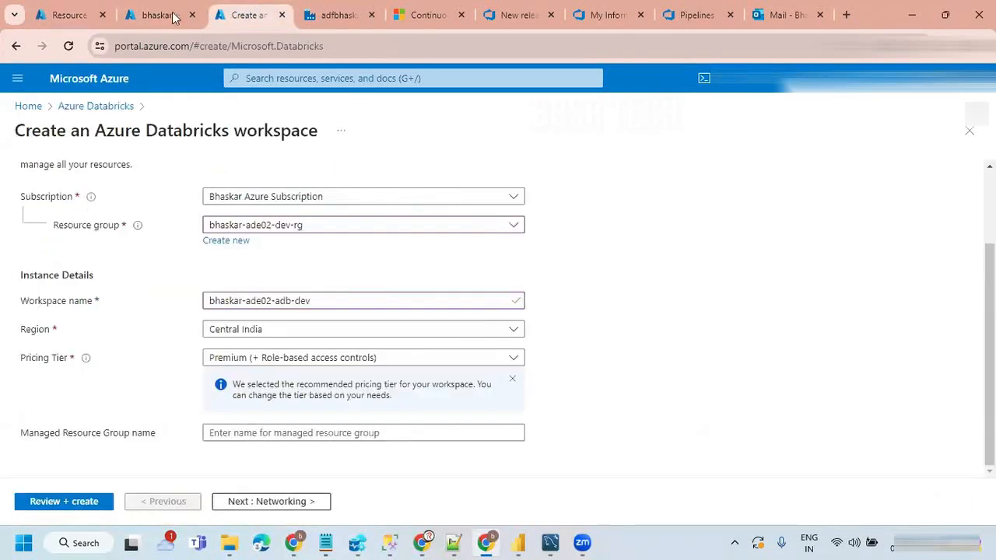
click(234, 433)
text(mrg-bhaskar-ade01-adb-dev)
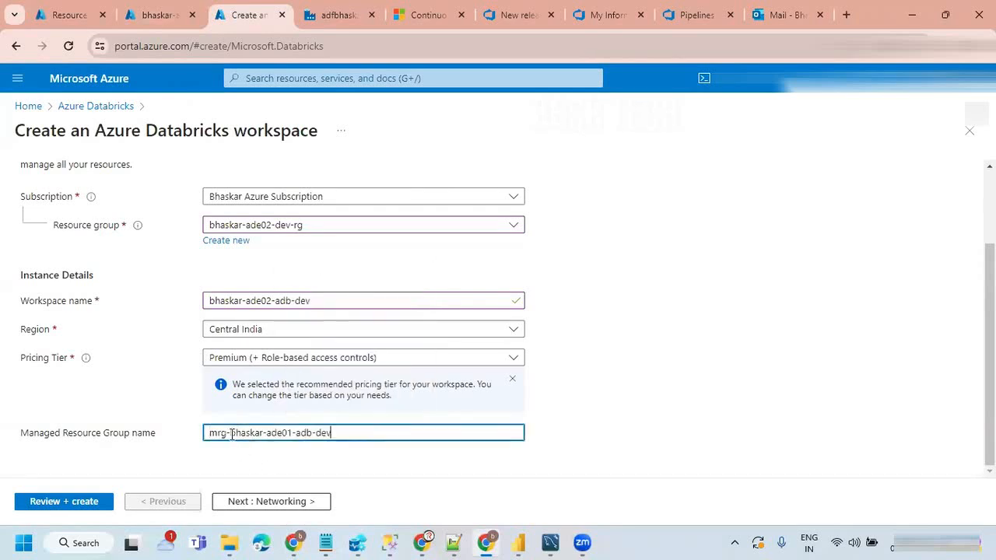
key(Left)
key(Left)
key(Left)
key(Left)
key(Left)
key(Left)
key(Left)
key(Left)
key(BackSpace)
text(2)
key(shift+End)
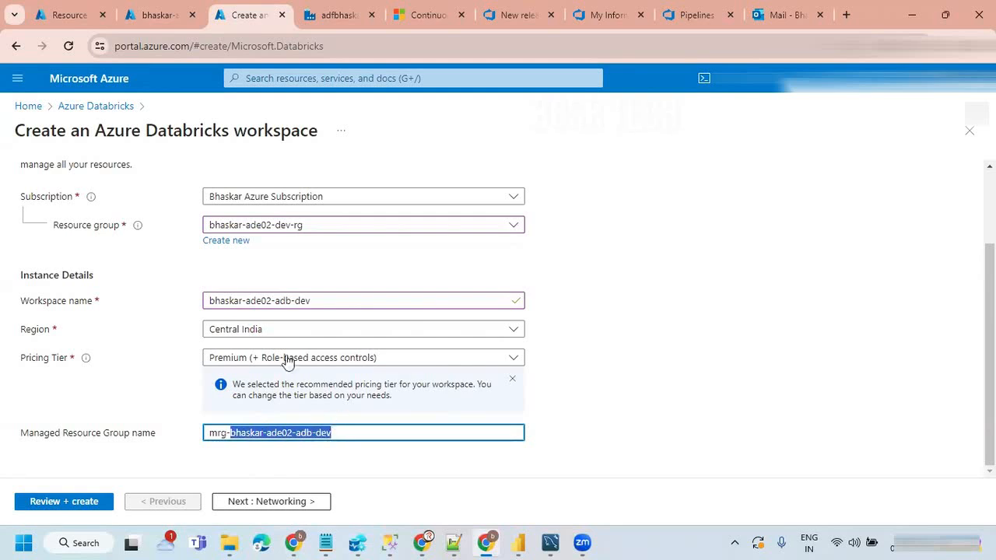
drag(230, 433, 196, 438)
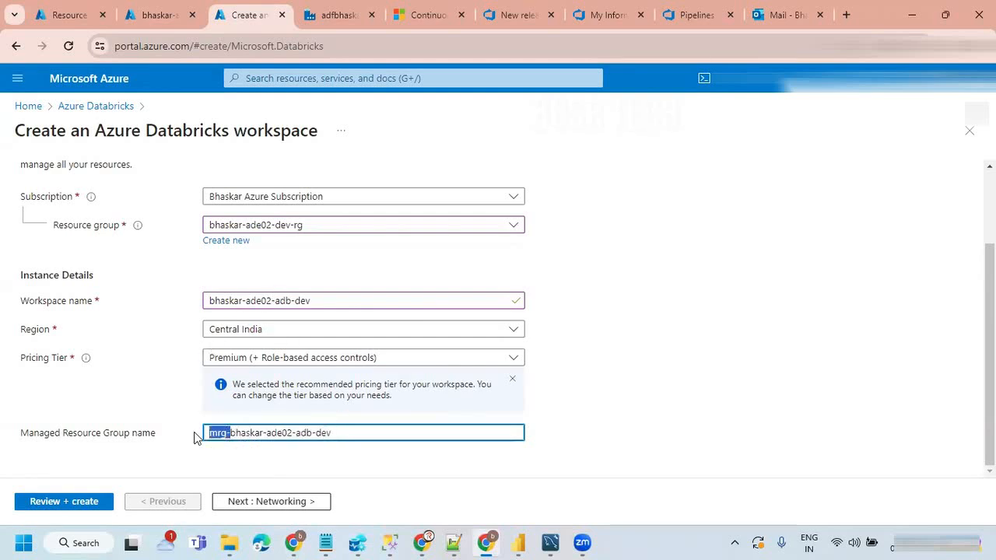
click(140, 453)
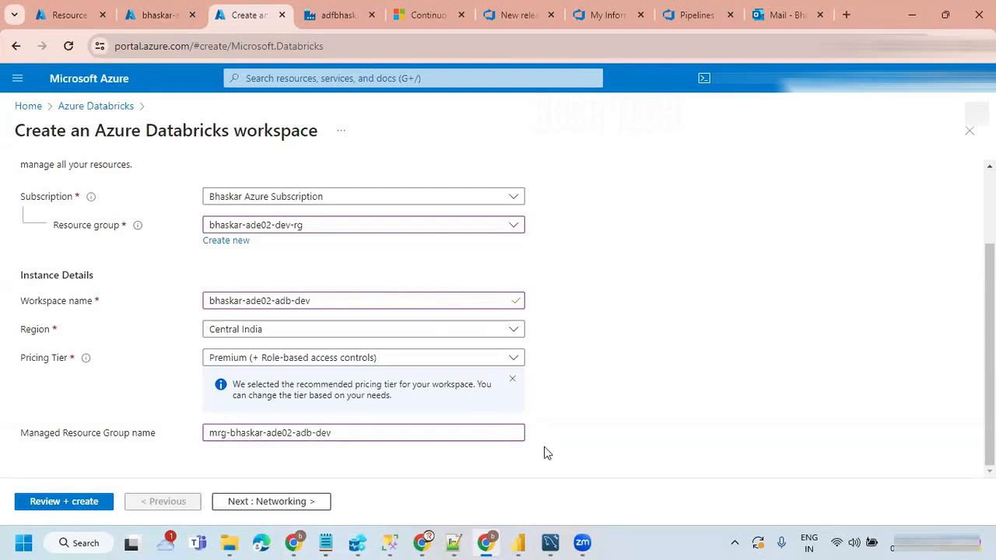
Step: Enable Secure Cluster Connectivity and deployment in an own virtual network for the workspace, choosing bhaskar-ade02-VNET-dev
click(232, 502)
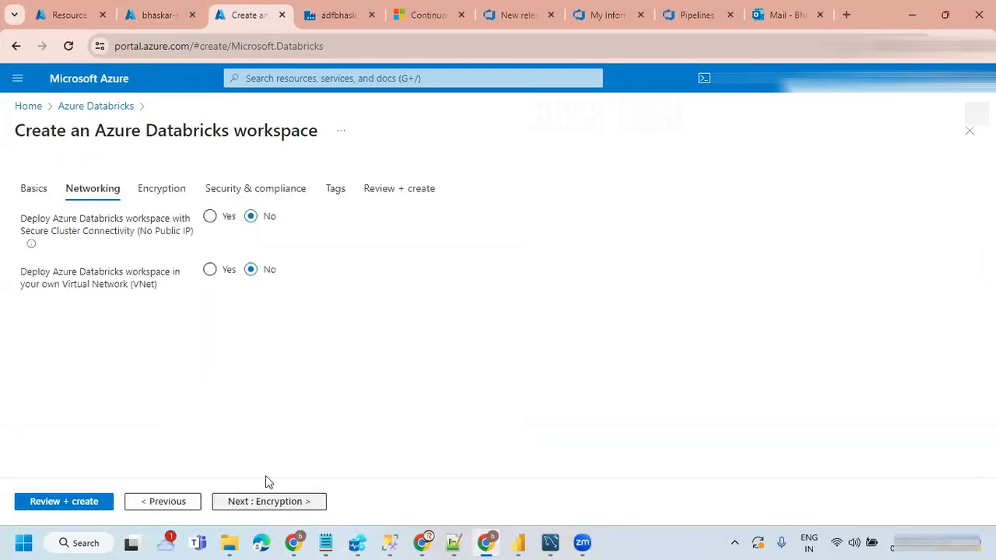
click(210, 217)
click(210, 269)
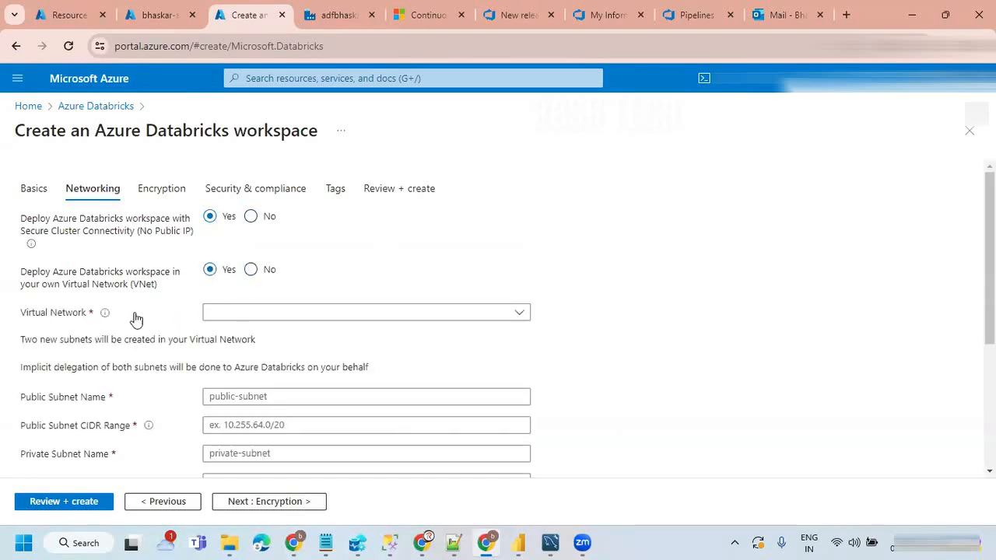
click(521, 314)
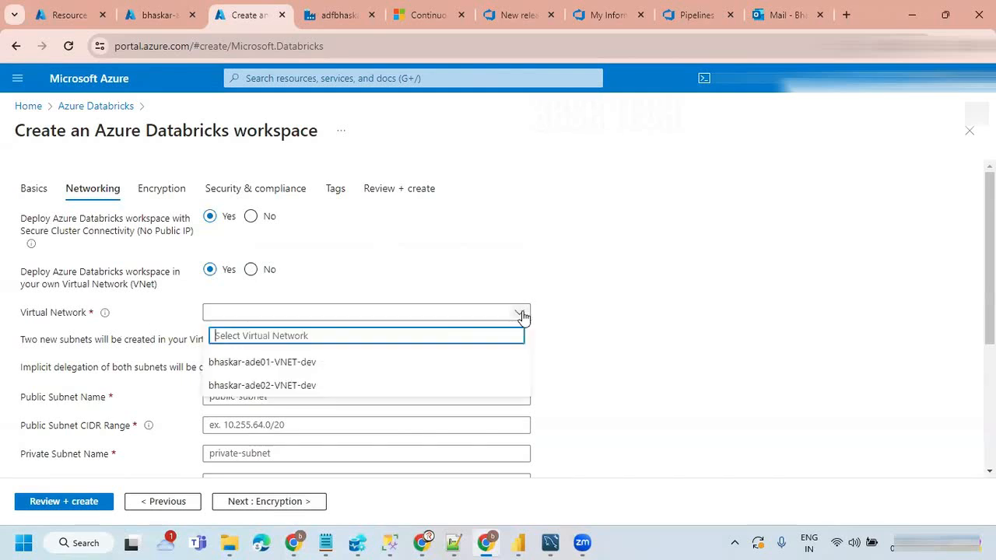
click(289, 386)
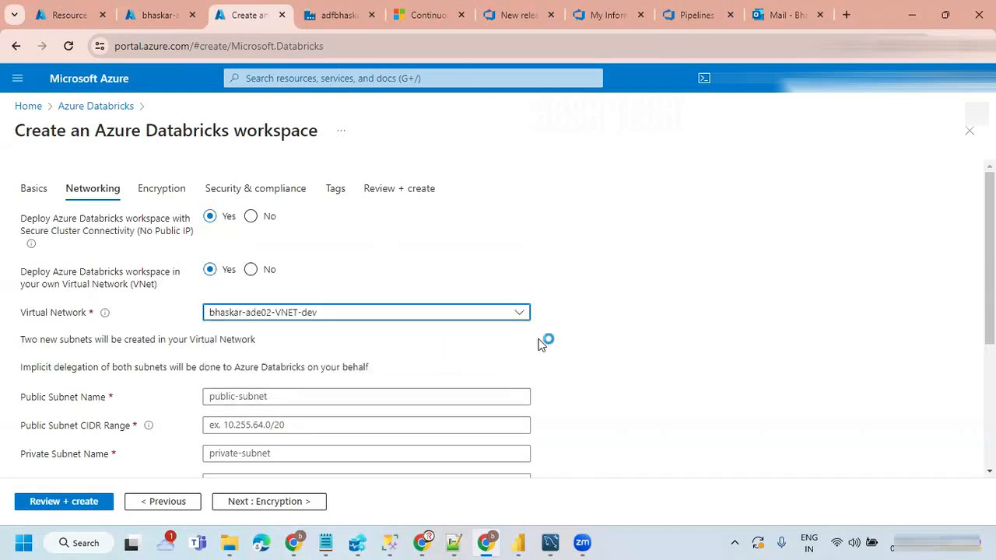
Step: Copy the public subnet's name from bhaskar-ade02-VNET-dev and enter ADB-ADE02-PUBLIC-SNET as the workspace's public subnet name
scroll(540, 348, down, 2)
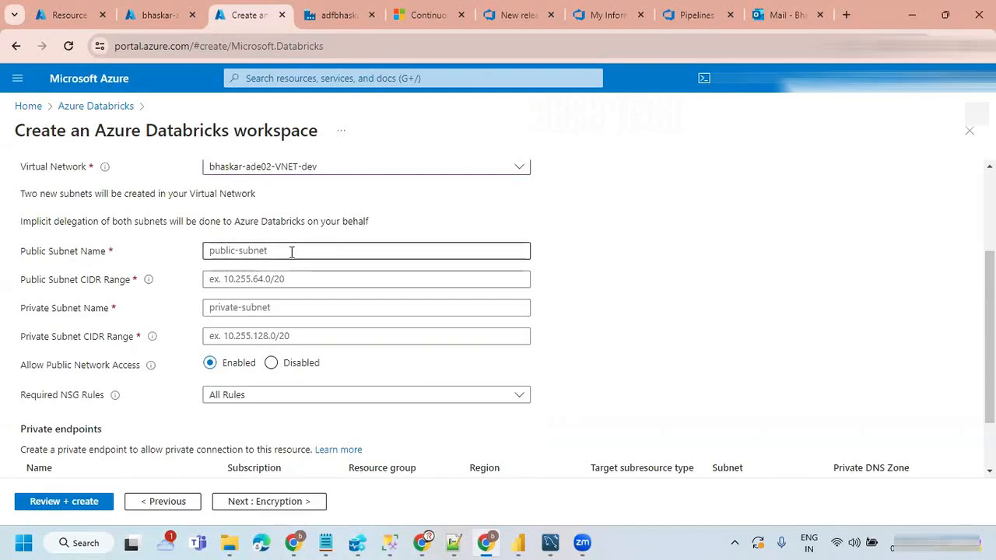
click(160, 15)
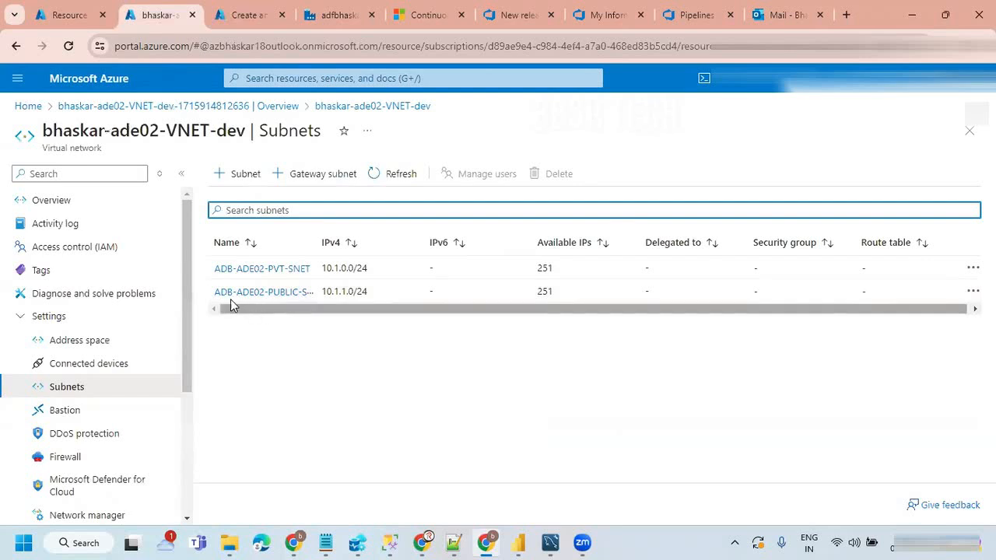
drag(318, 238, 386, 238)
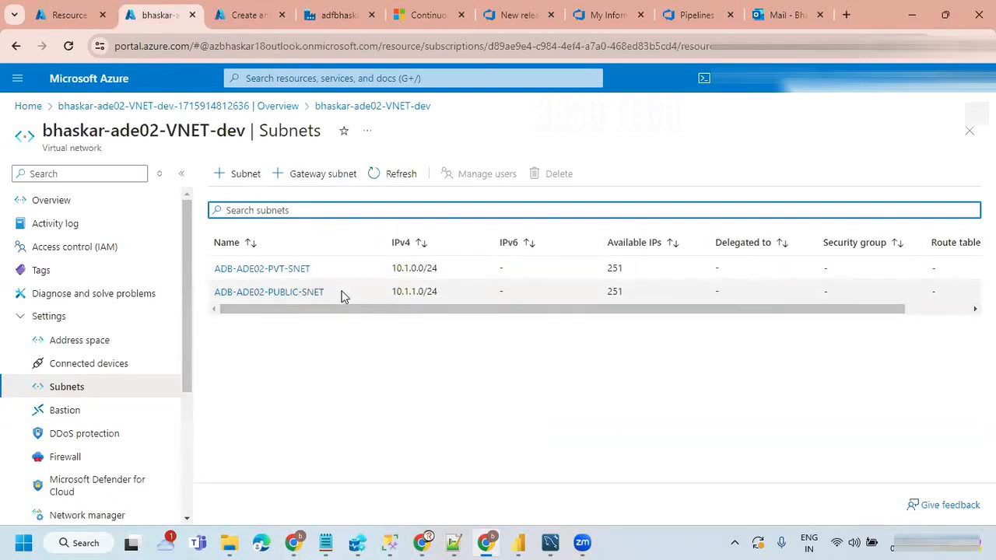
drag(342, 295, 214, 301)
key(ctrl+c)
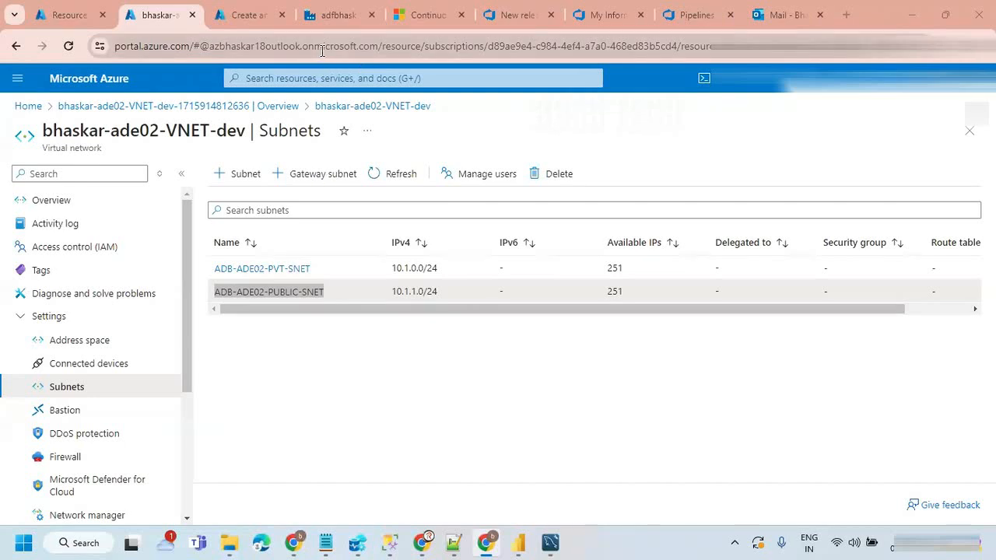
drag(315, 293, 241, 302)
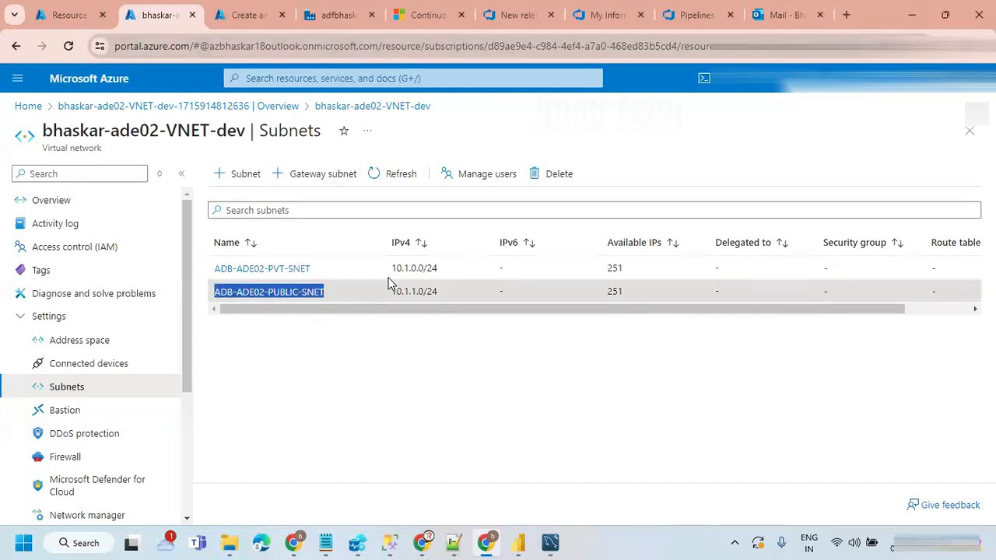
click(251, 9)
click(244, 249)
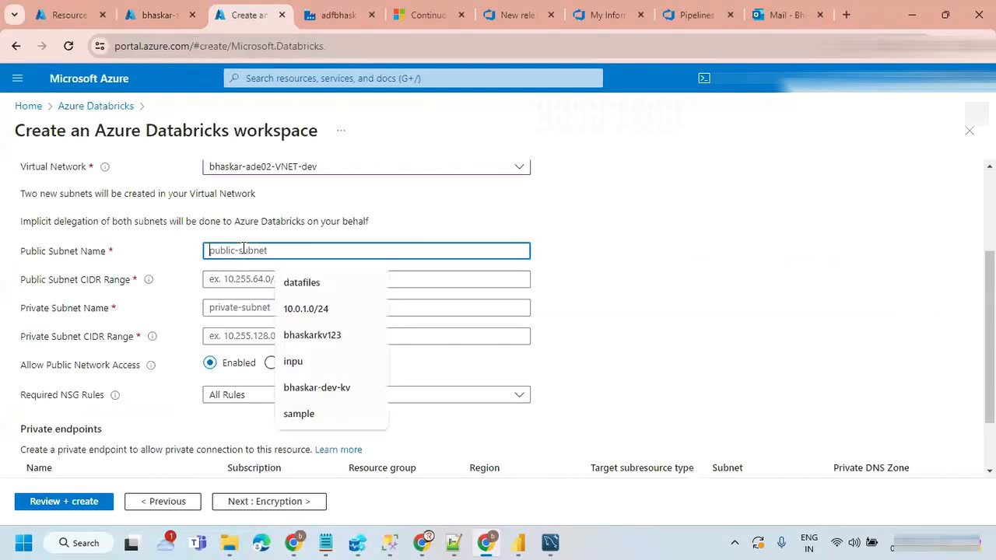
key(ctrl+v)
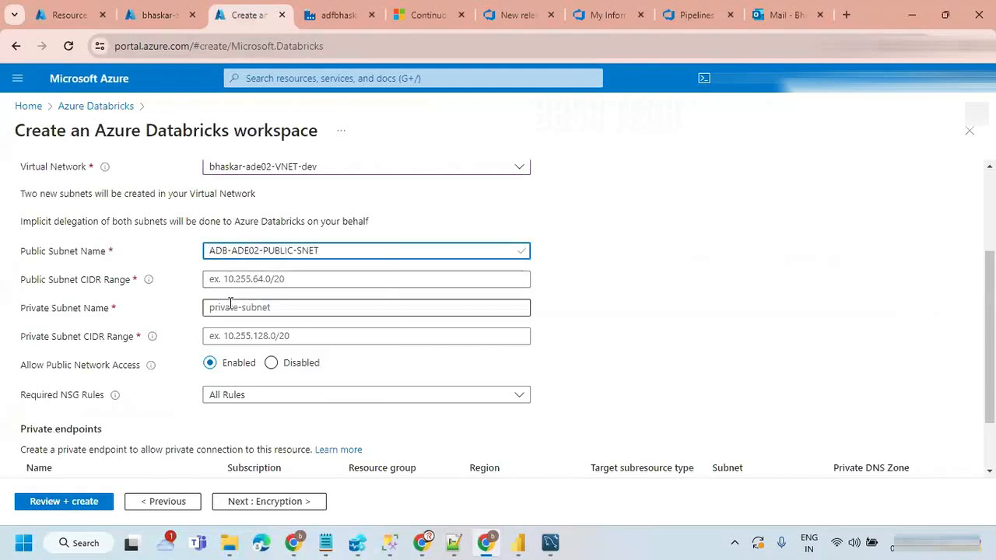
Step: Copy the public subnet's IPv4 range from the virtual network and set the public subnet CIDR range to 10.1.1.0/24
click(161, 13)
mouse_move(392, 300)
mouse_down()
mouse_move(445, 293)
mouse_move(392, 295)
mouse_up()
key(ctrl+c)
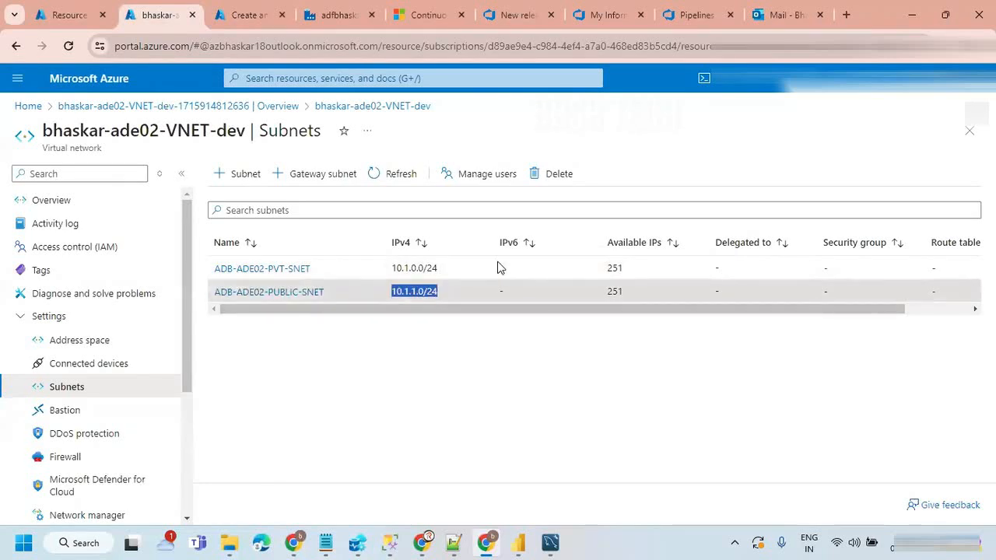
click(247, 14)
click(267, 292)
key(ctrl+v)
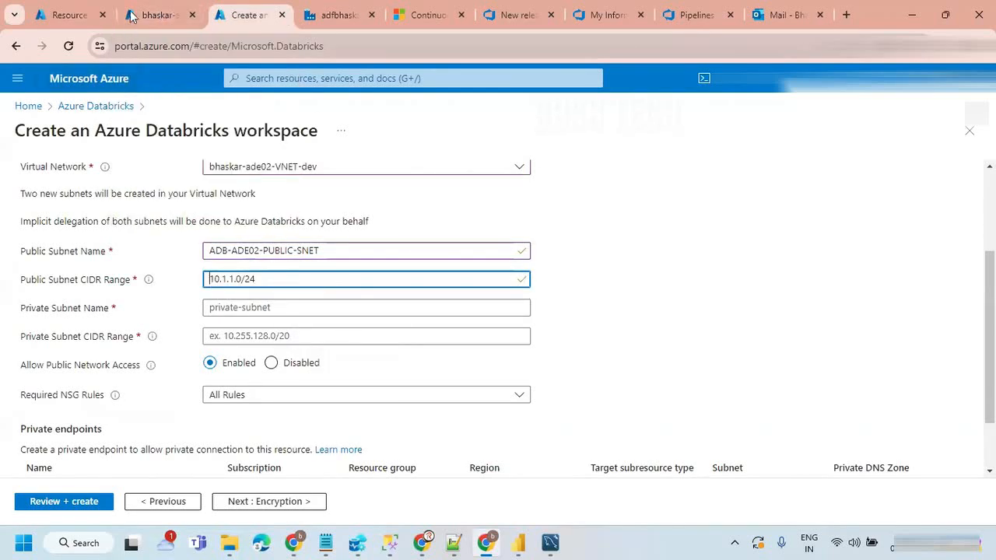
Step: Copy the private subnet's name from the virtual network and enter ADB-ADE02-PVT-SNET as the workspace's private subnet name
click(160, 14)
drag(313, 270, 212, 269)
key(ctrl+c)
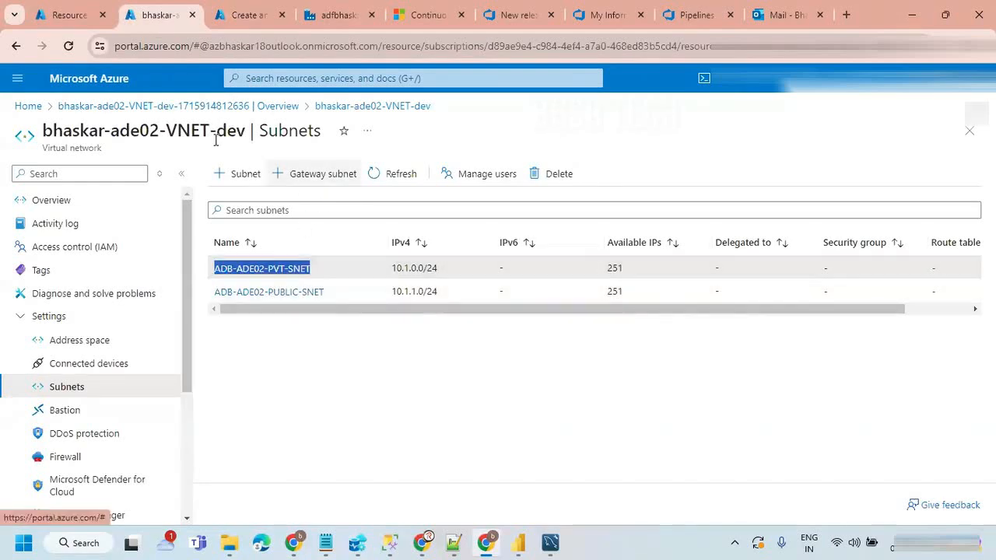
click(237, 15)
click(249, 308)
key(ctrl+v)
click(327, 15)
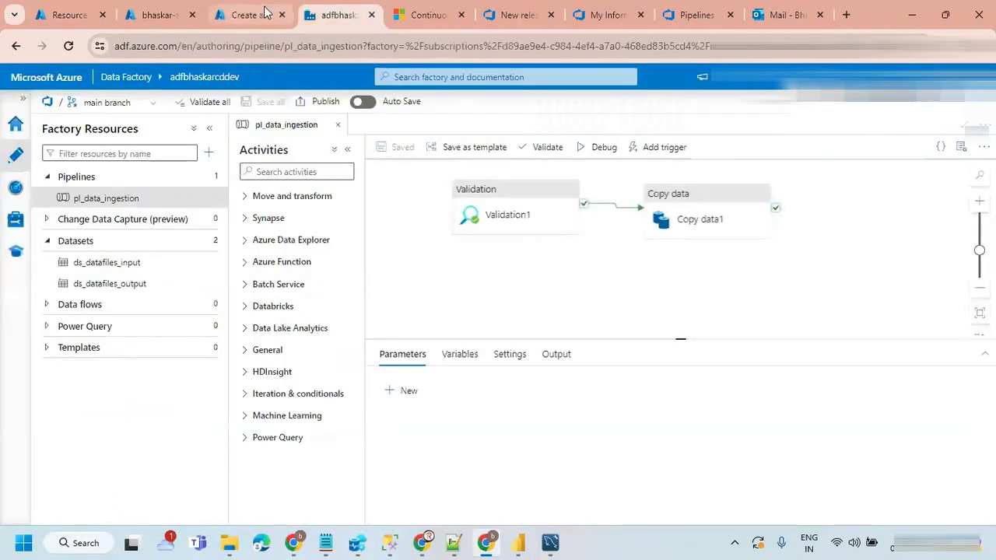
click(237, 16)
Step: Copy the private subnet's IPv4 range from the virtual network and set the private subnet CIDR range to 10.1.0.0/24
click(155, 16)
drag(440, 270, 389, 270)
key(ctrl+c)
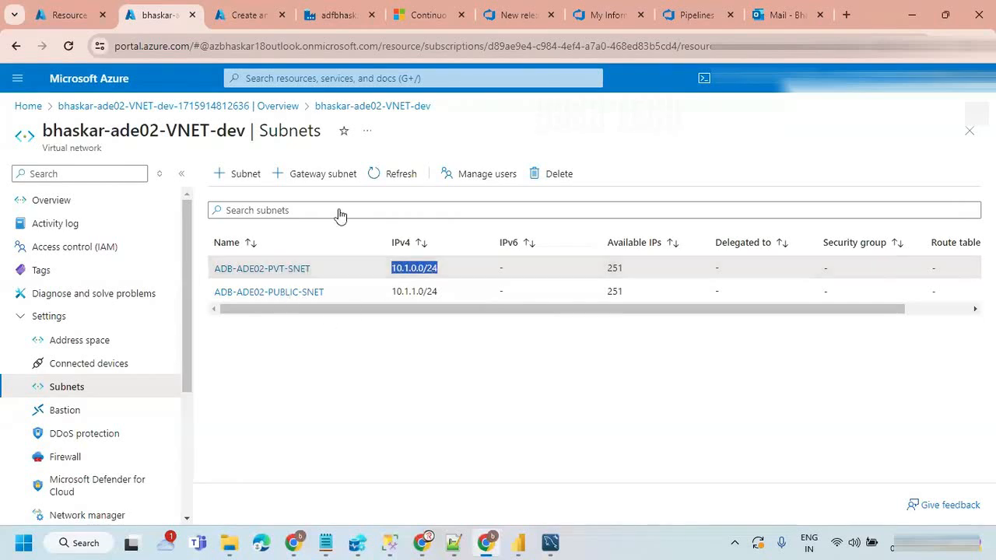
click(249, 16)
click(277, 338)
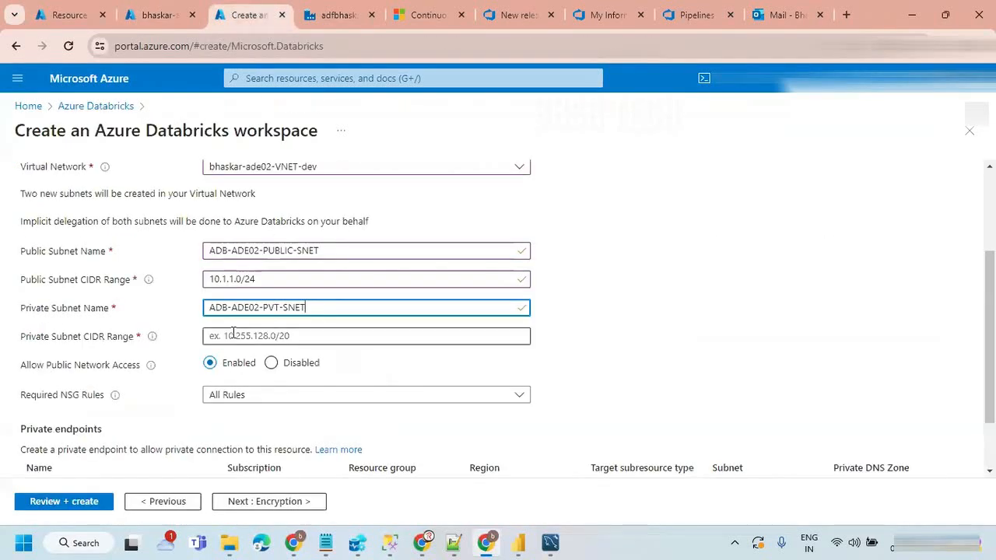
key(ctrl+v)
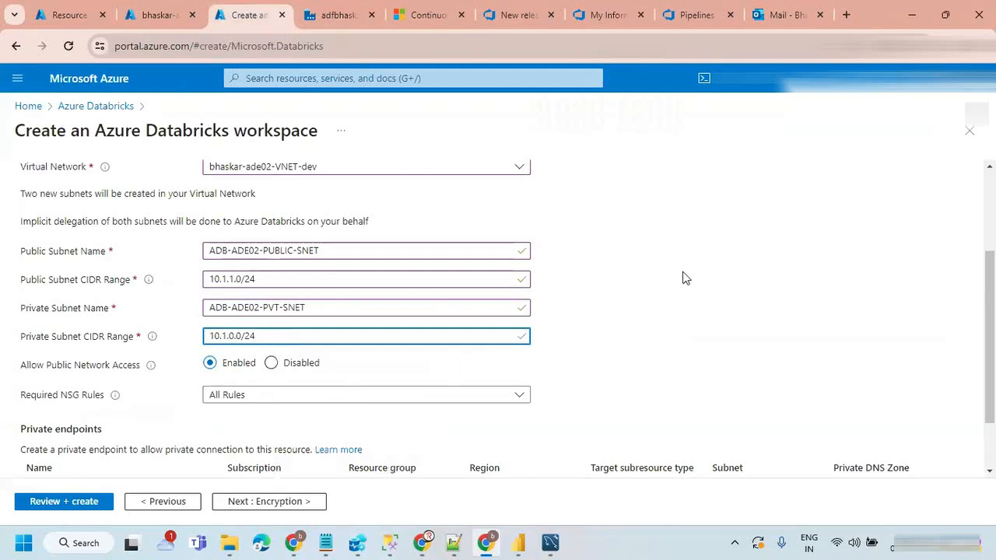
click(676, 271)
Step: Keep the default encryption and security options, add no tags, and create the Databricks workspace after validation
scroll(676, 271, down, 2)
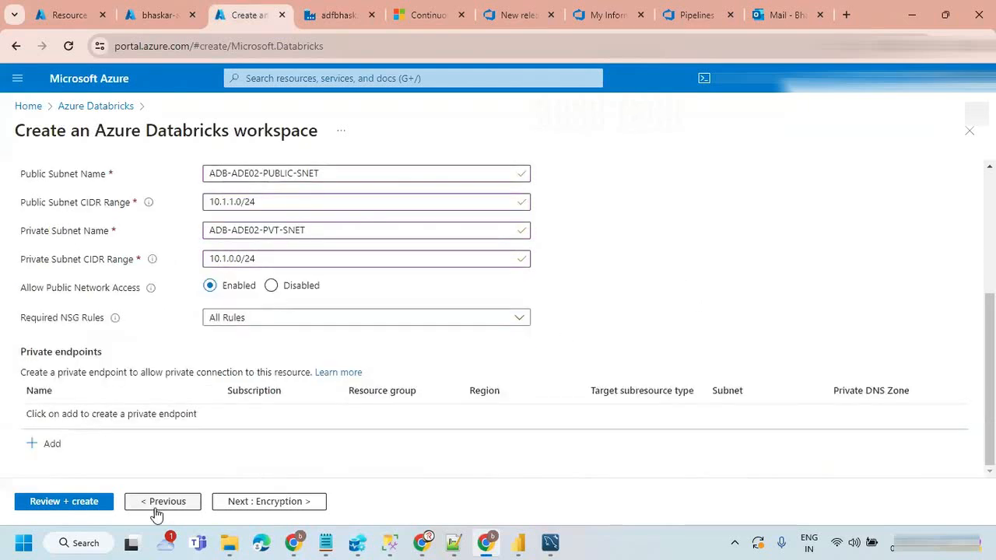
click(239, 507)
scroll(381, 389, down, 2)
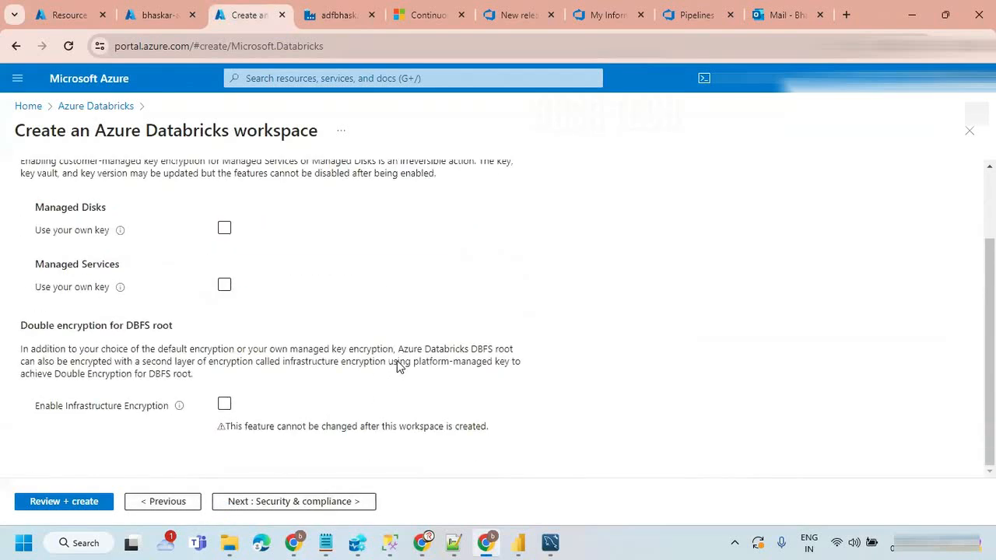
click(267, 502)
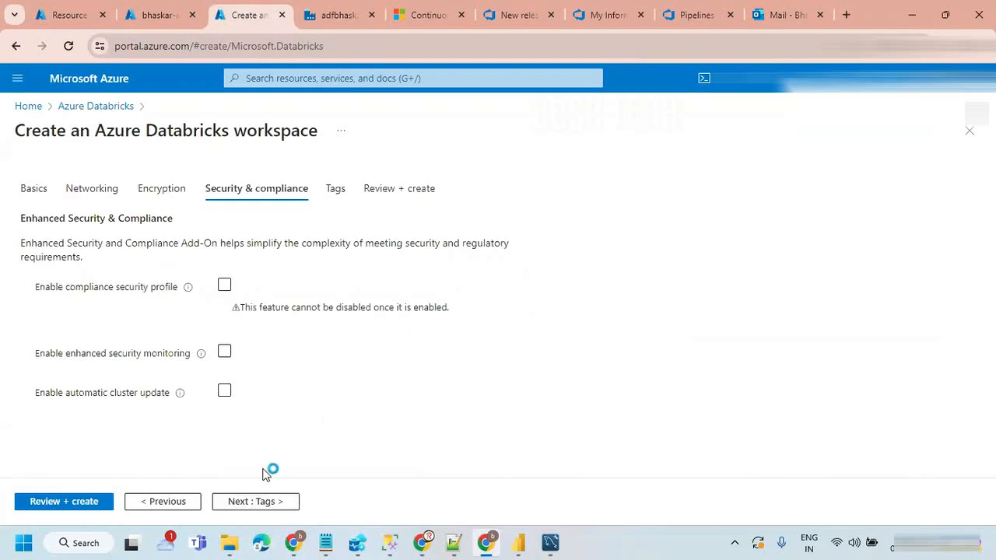
click(236, 504)
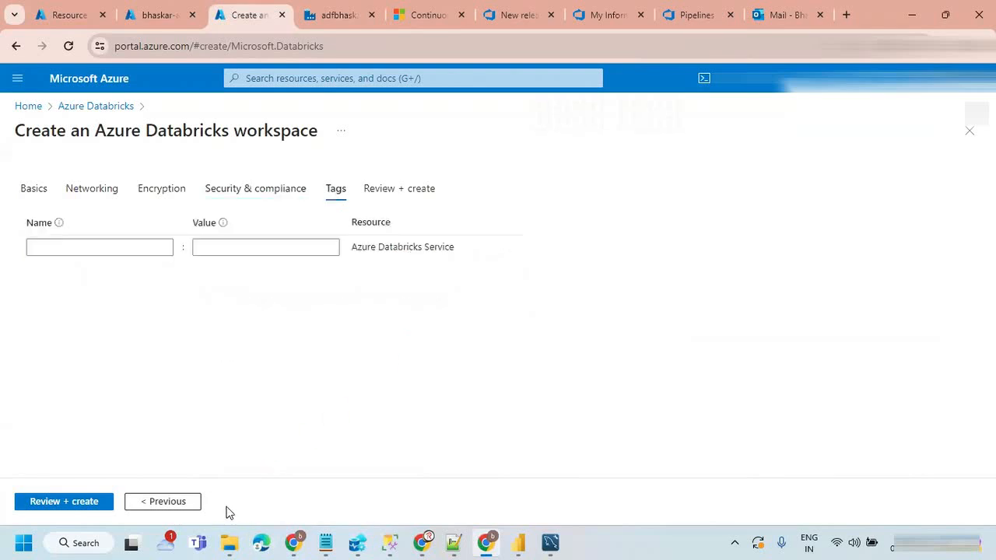
click(66, 503)
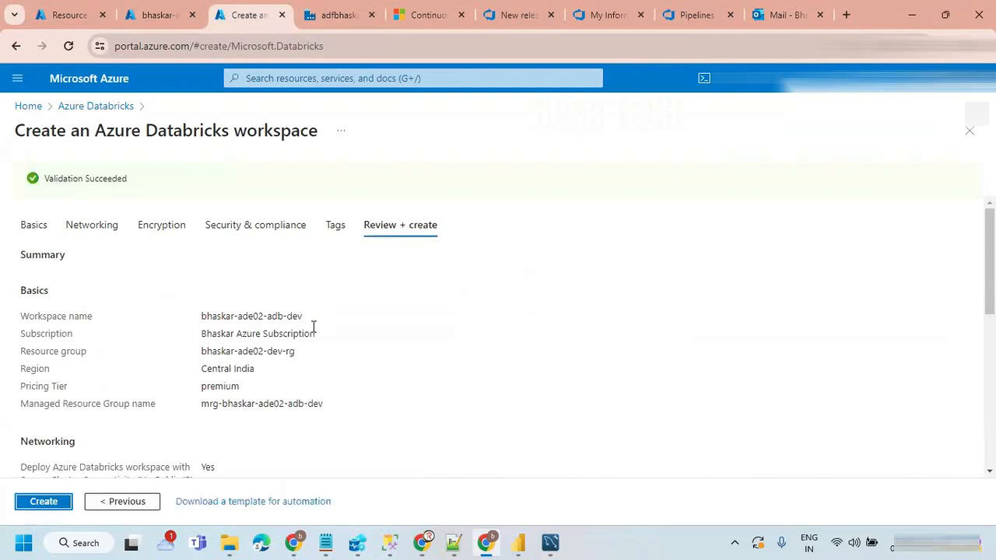
click(44, 502)
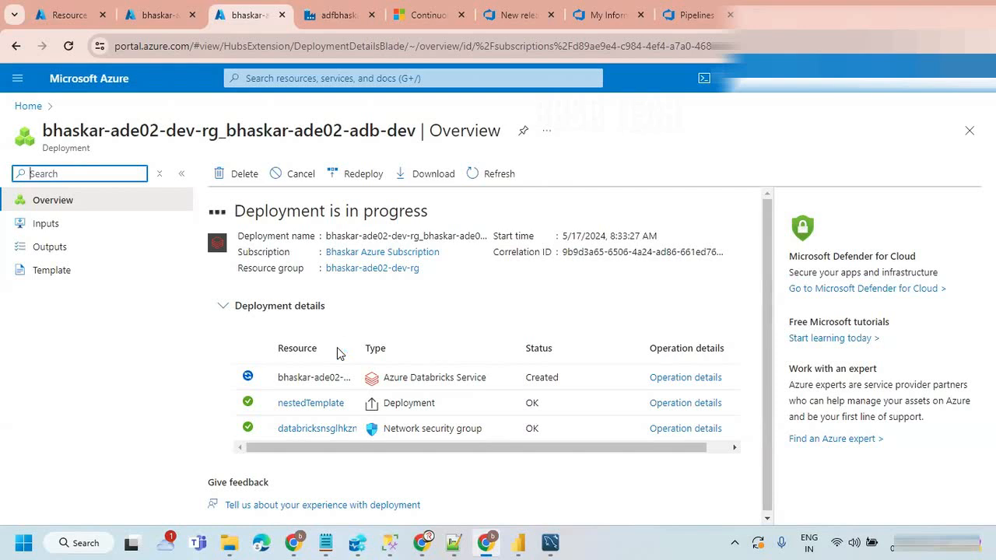
text(+9)
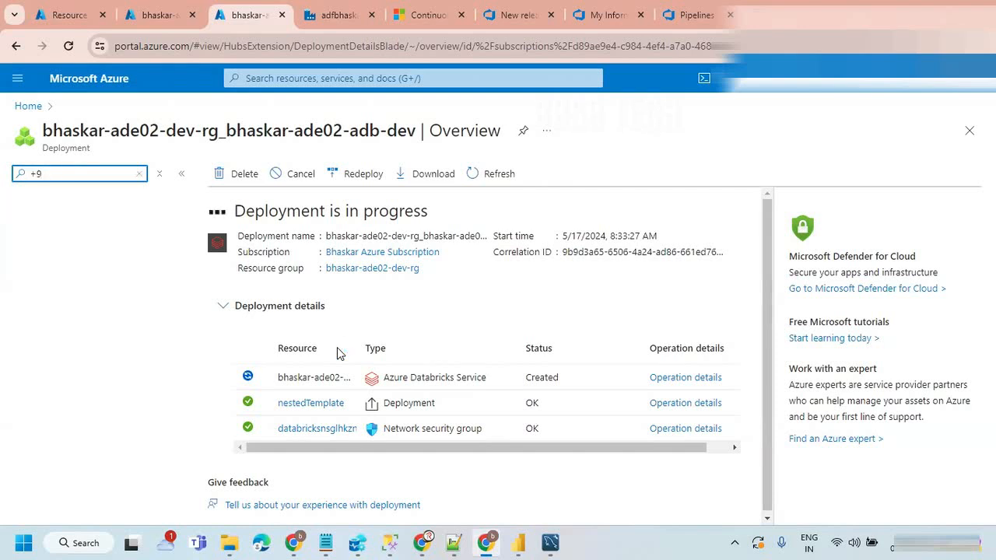
key(BackSpace)
key(BackSpace)
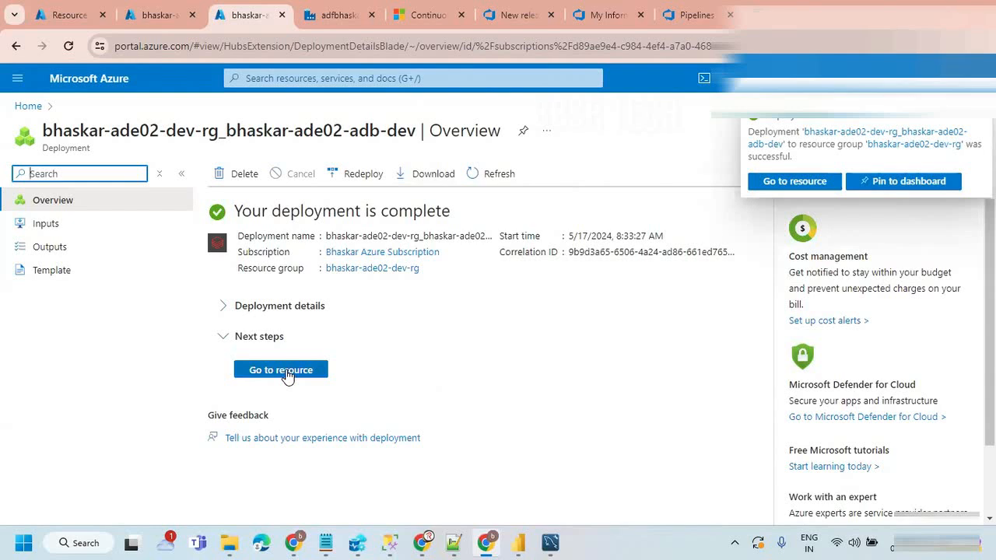
Step: Open the deployed Databricks workspace, and examine which resources in bhaskar-ade01-dev-rg are still missing from the new environment, copying the failure logic app's name
click(282, 370)
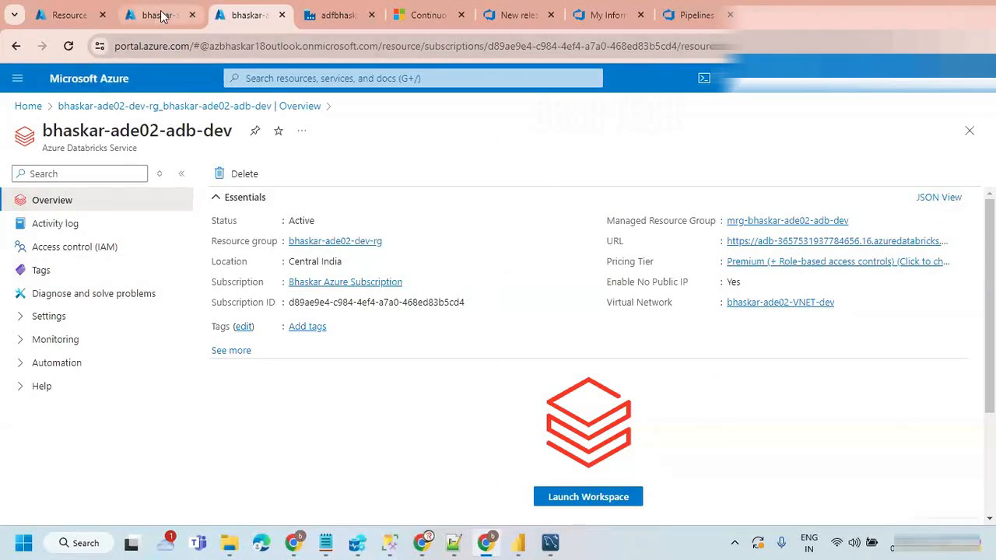
click(84, 15)
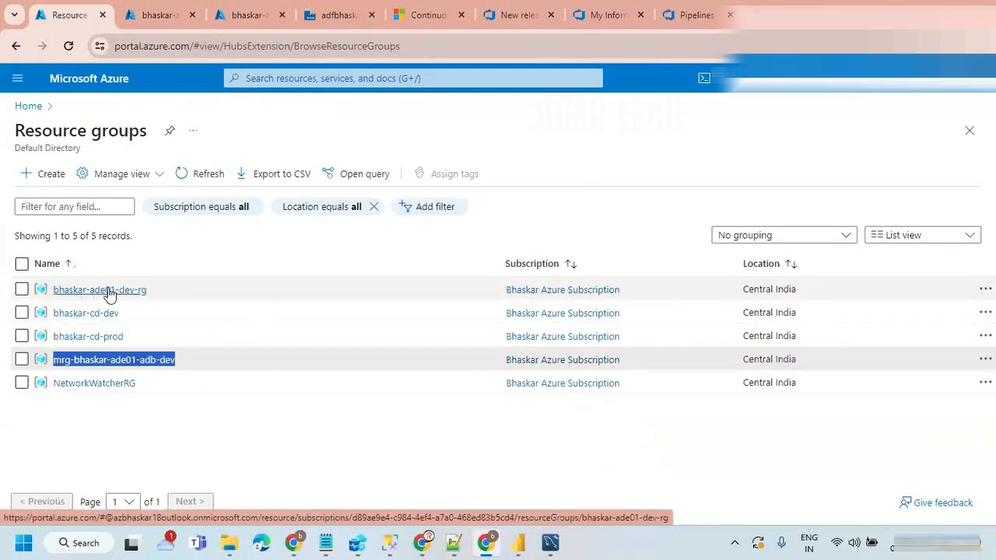
click(100, 298)
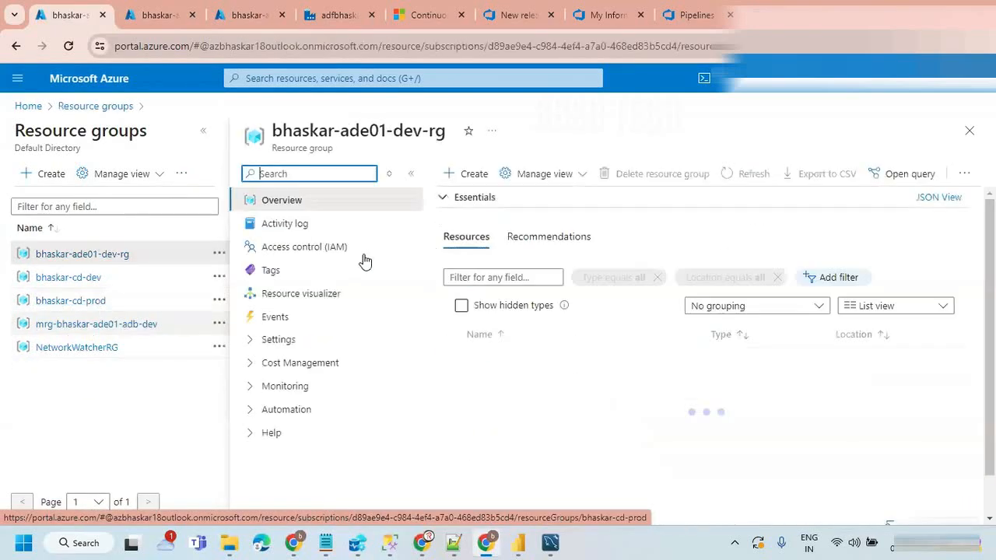
click(203, 133)
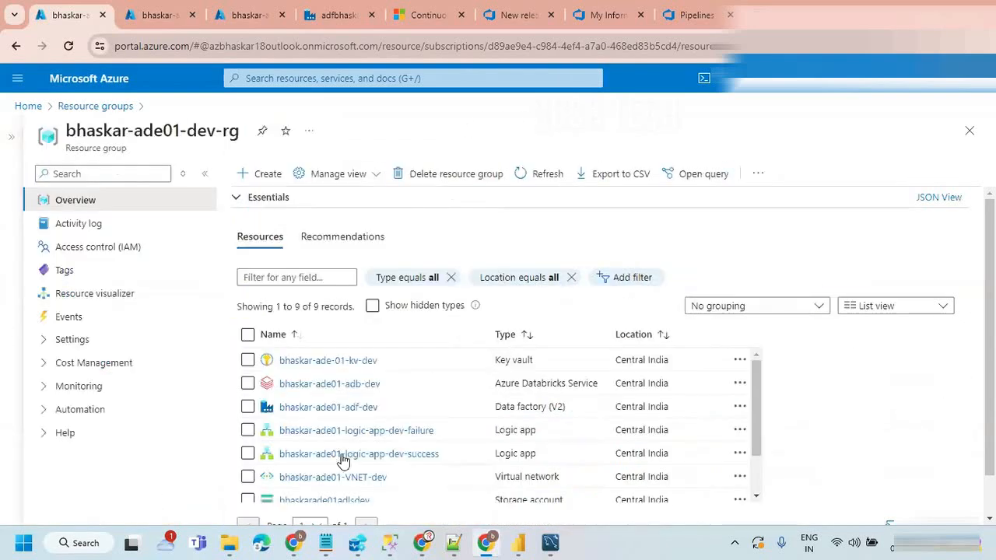
scroll(404, 462, down, 3)
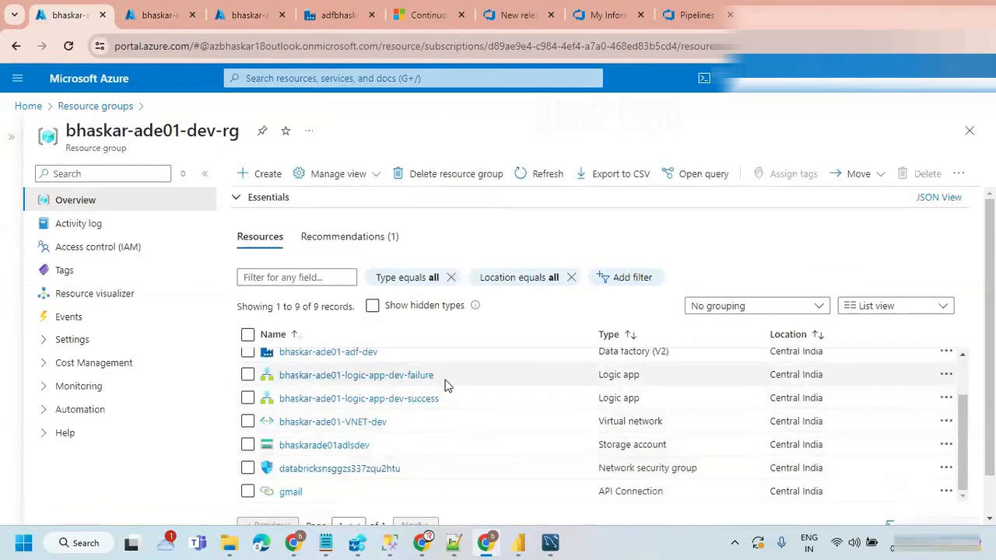
drag(449, 377, 281, 380)
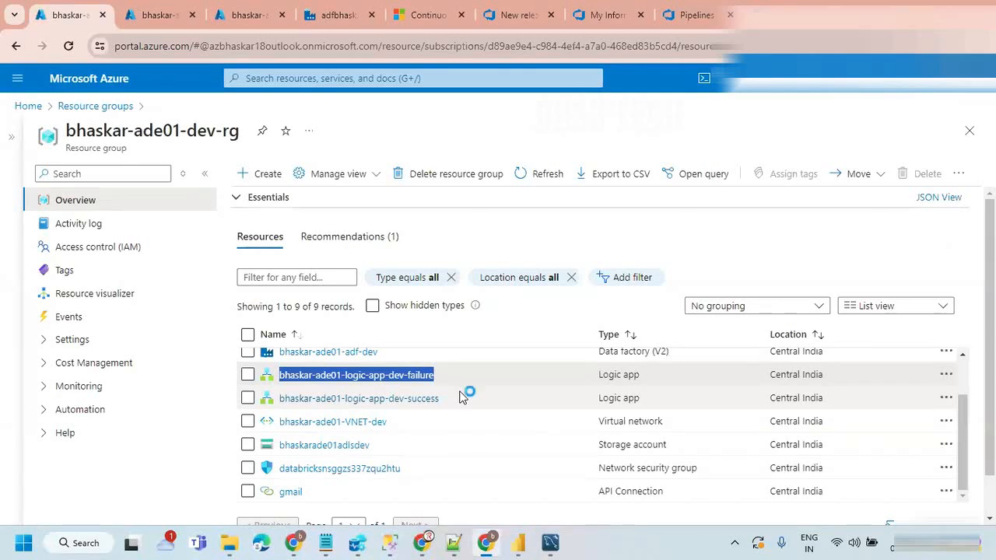
scroll(472, 398, up, 2)
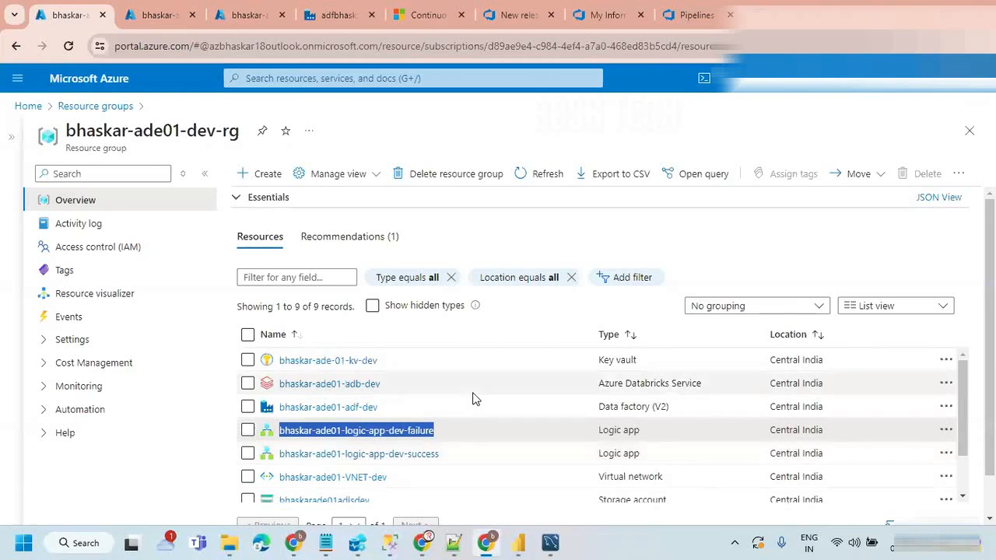
scroll(472, 398, down, 2)
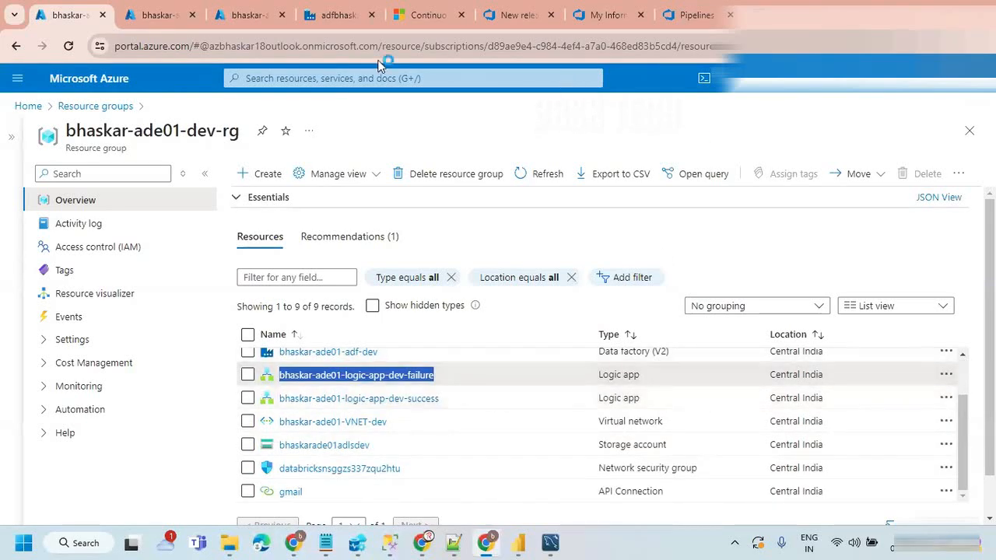
Step: Return to the portal home from the virtual network, search for "logic" and open the Logic apps service
click(159, 15)
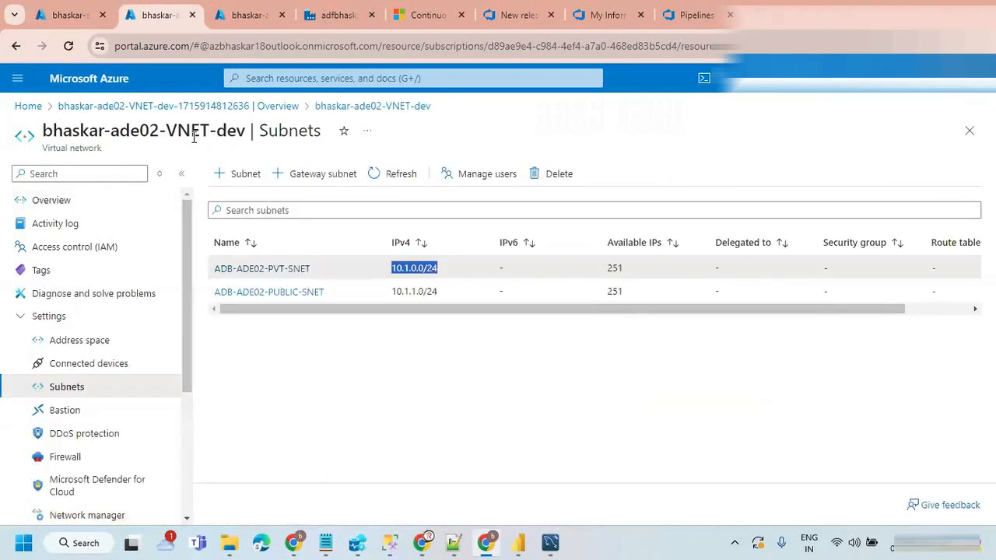
click(76, 109)
click(28, 106)
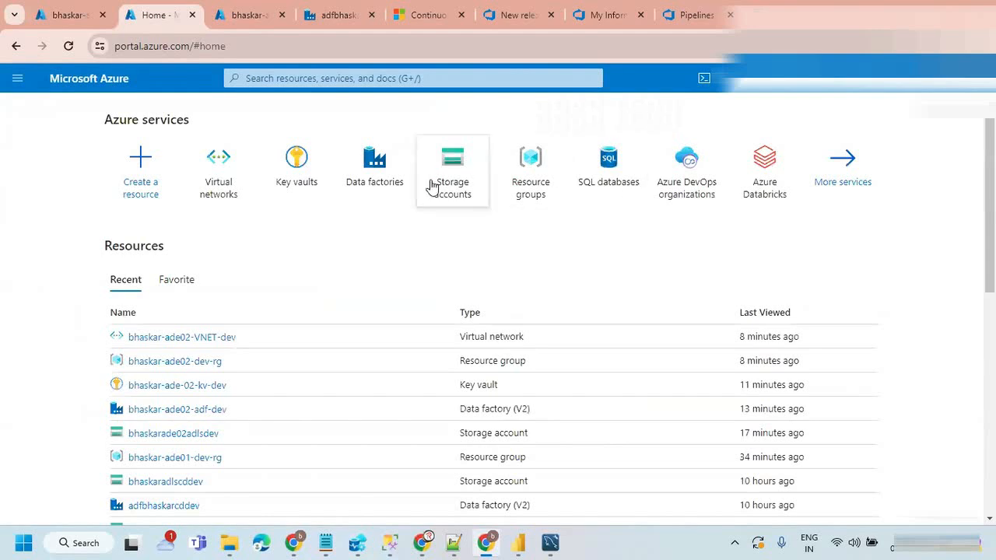
click(269, 77)
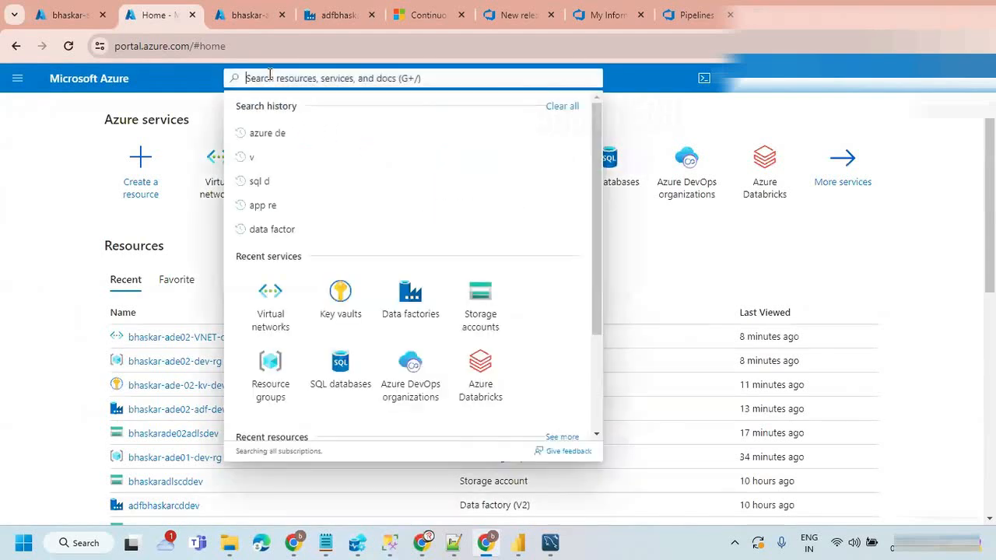
text(lgo)
key(BackSpace)
text(ogic)
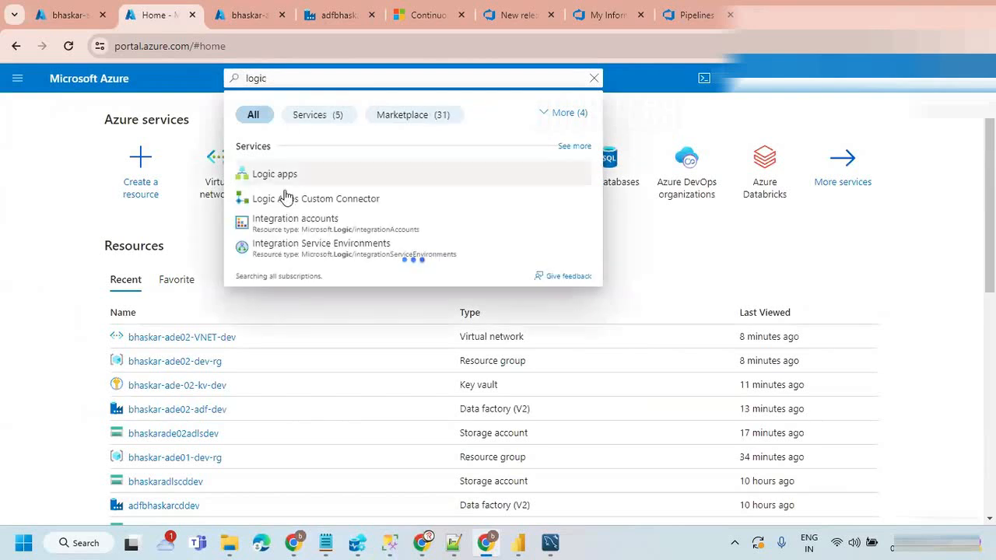
click(284, 177)
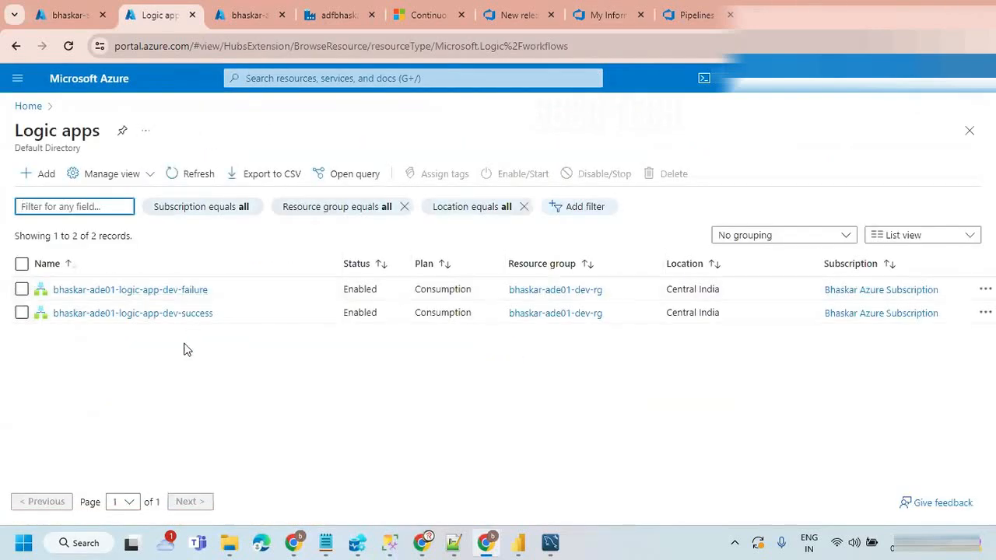
Step: Start a new logic app in resource group mrg-bhaskar-ade02-adb-dev and name it bhaskar-ade02-logic-app-dev-failure, based on the existing failure app's name
drag(220, 290, 53, 291)
key(ctrl+c)
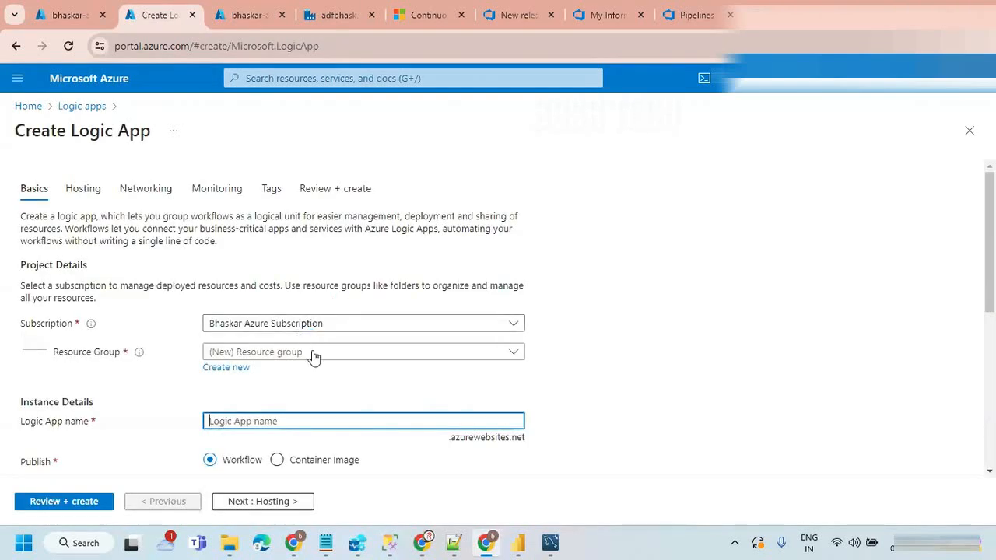
click(426, 355)
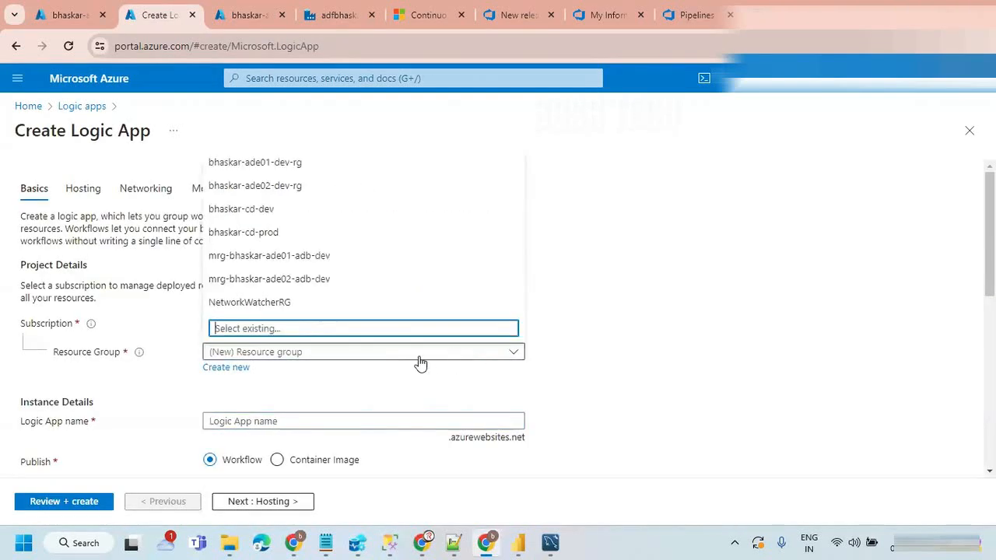
click(305, 282)
scroll(582, 345, down, 2)
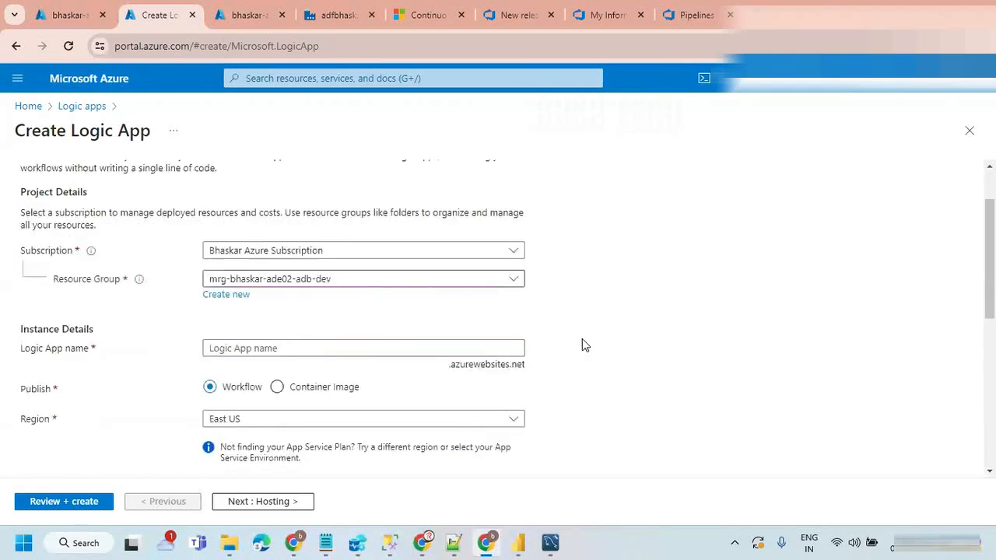
click(279, 279)
key(ctrl+v)
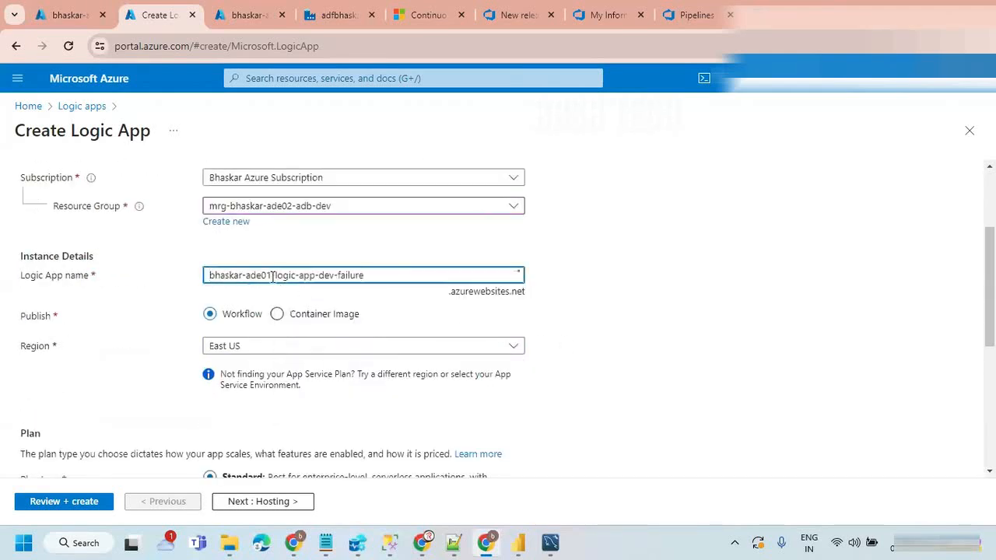
key(BackSpace)
text(2)
Step: Set the logic app's region to Central India and its plan type to Consumption
click(284, 348)
text(indi)
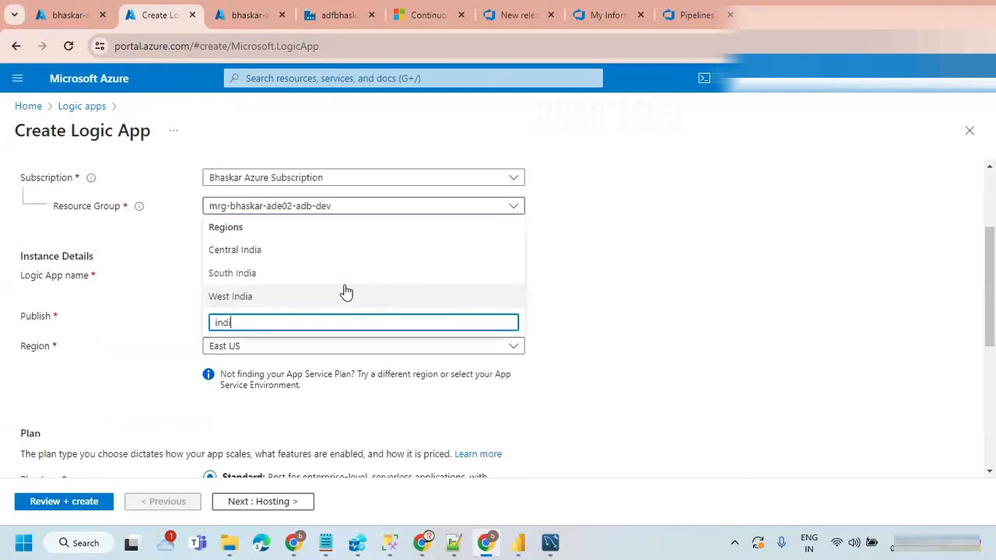
click(263, 258)
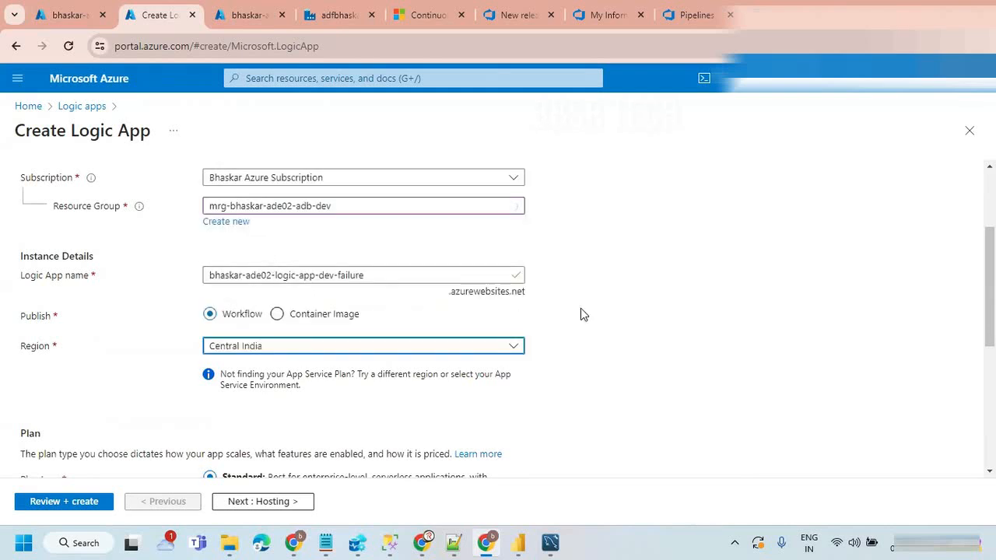
scroll(580, 313, down, 3)
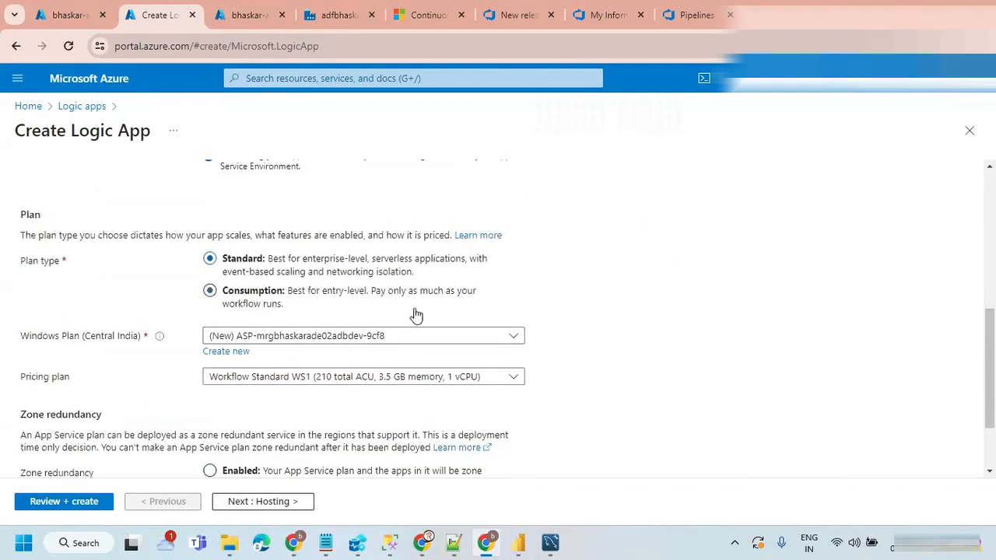
scroll(413, 334, down, 1)
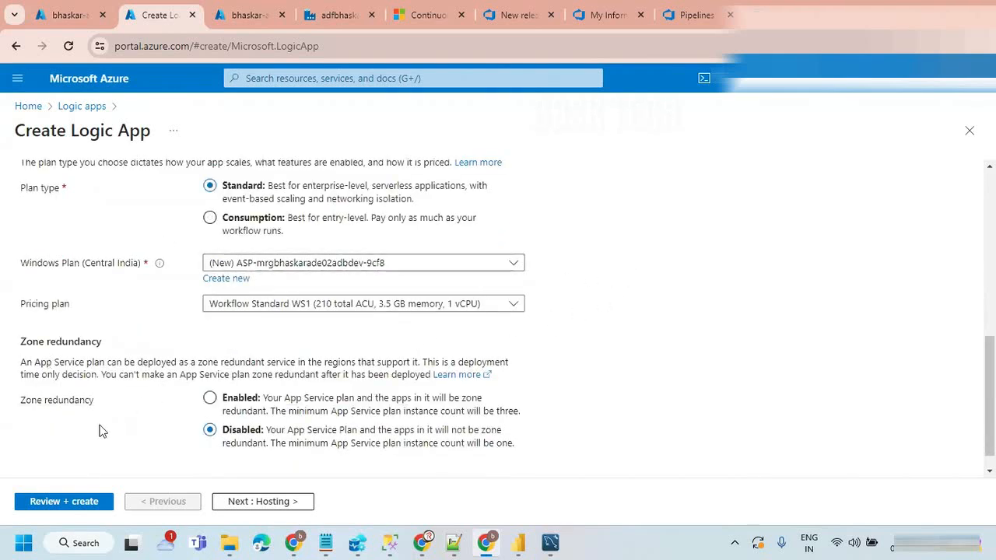
scroll(133, 380, up, 2)
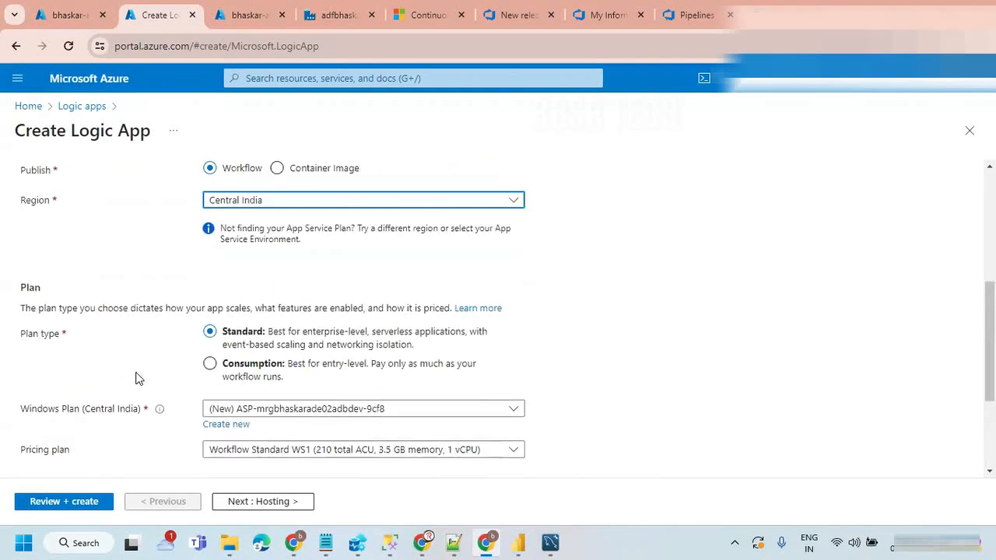
click(210, 363)
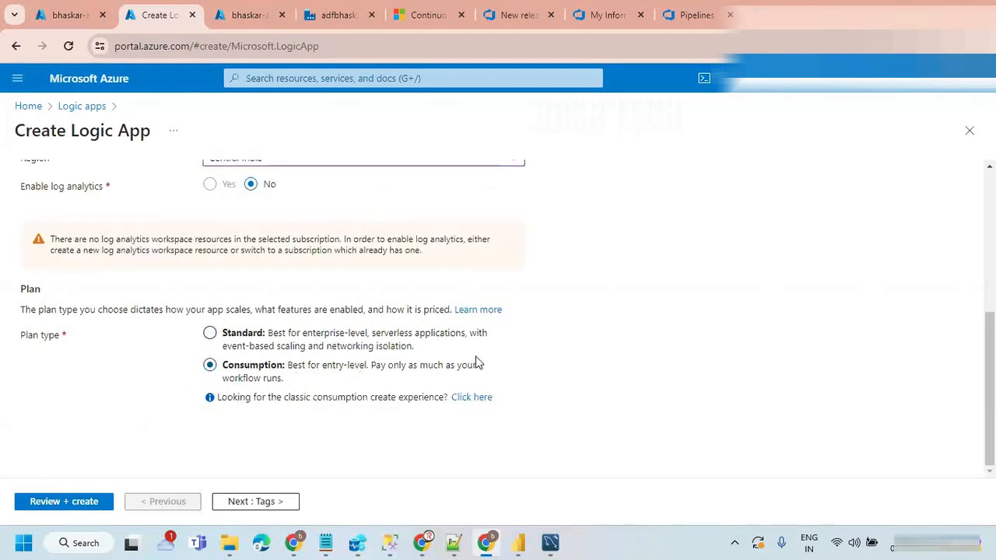
Step: Check the logic app's basic settings and try to validate the configuration for creation
scroll(514, 342, up, 3)
scroll(514, 343, down, 3)
click(65, 505)
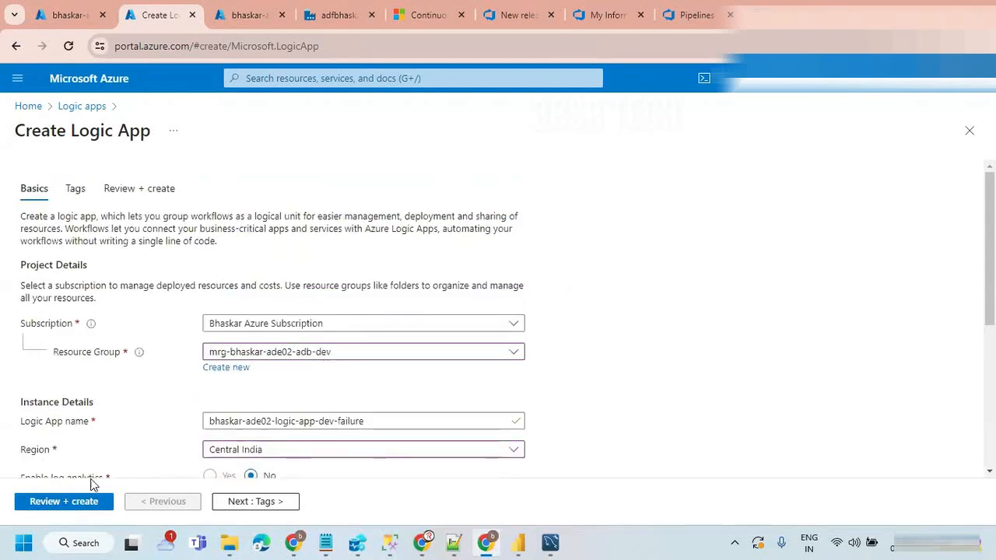
click(65, 503)
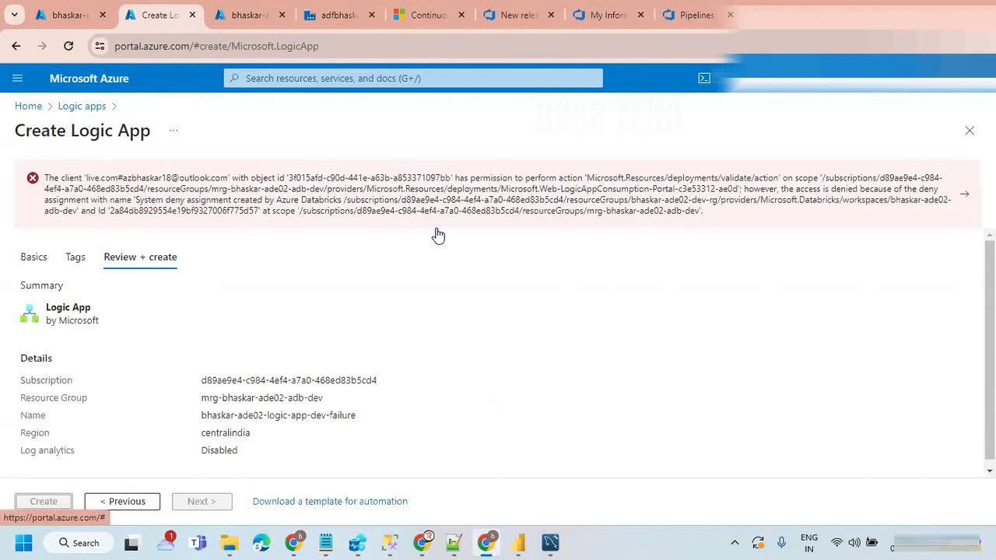
Step: Go back to recheck the logic app's name, region and plan, then try the validation again without adding tags
click(131, 501)
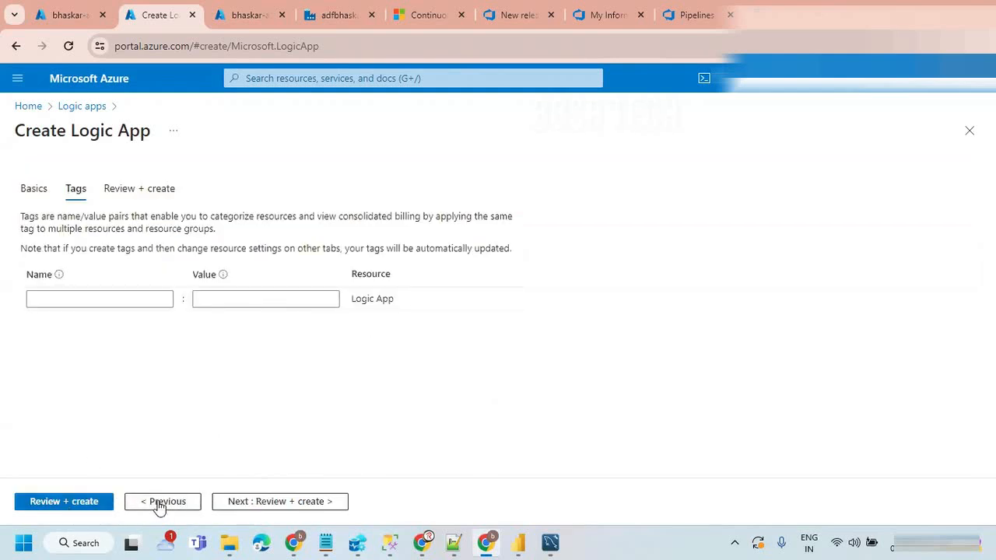
click(34, 190)
scroll(557, 358, down, 2)
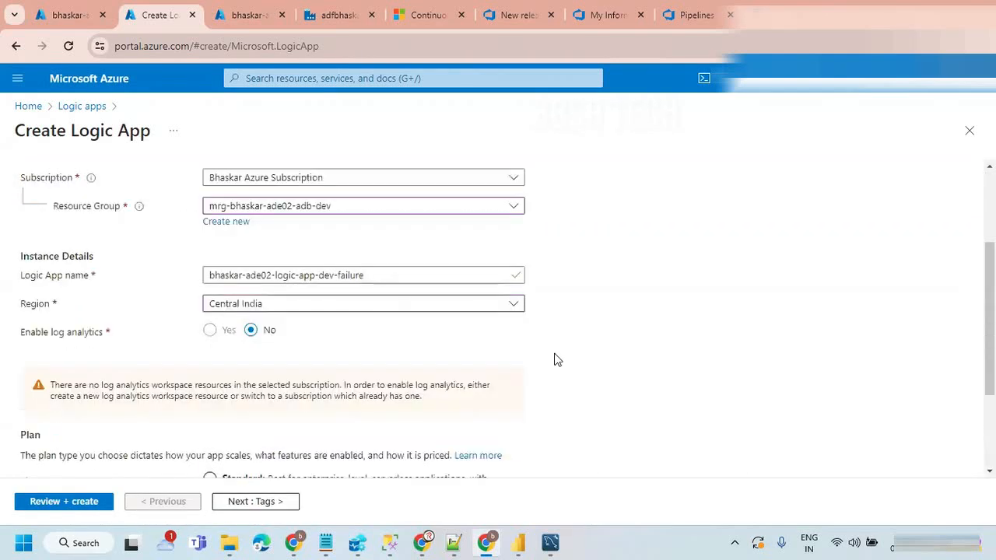
scroll(557, 333, down, 1)
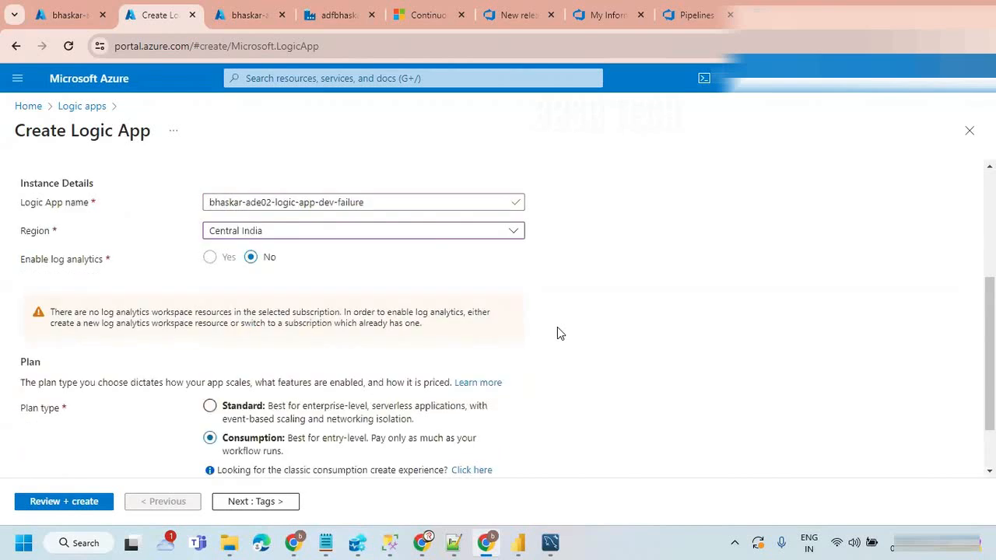
scroll(557, 333, up, 1)
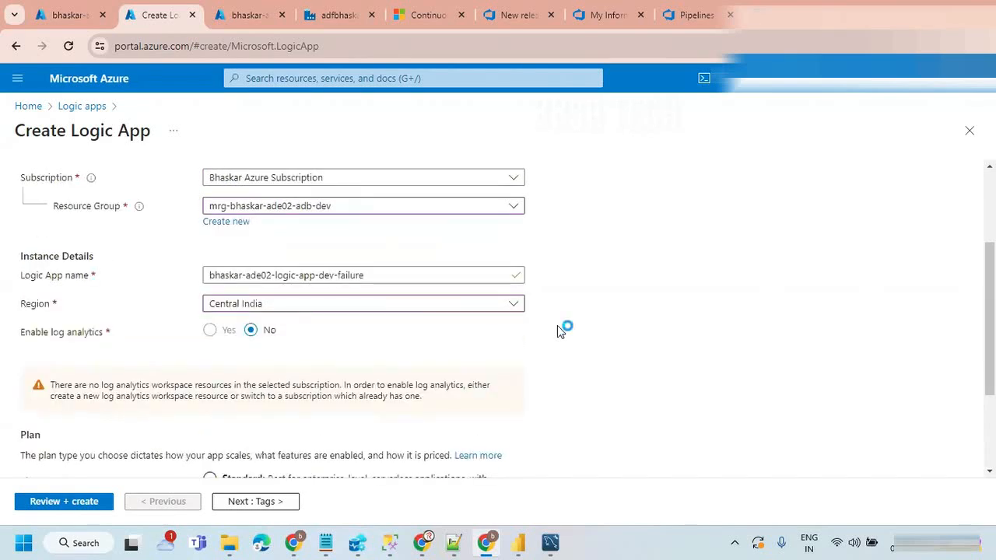
scroll(557, 331, down, 2)
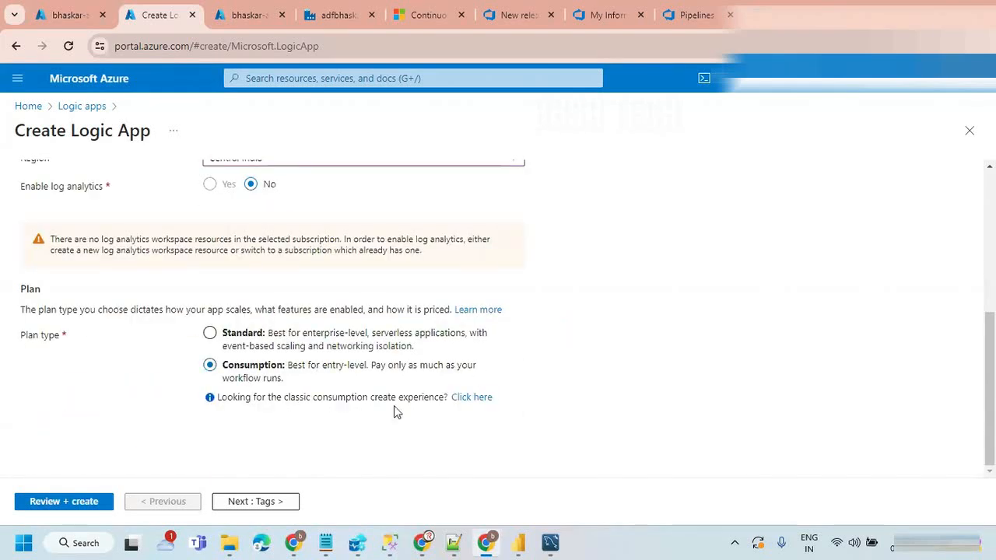
click(228, 504)
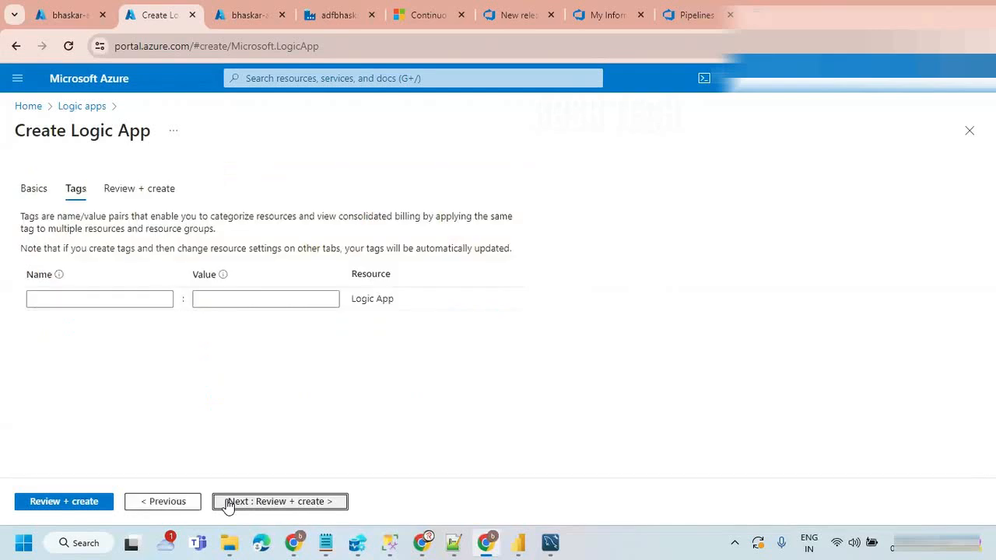
click(48, 503)
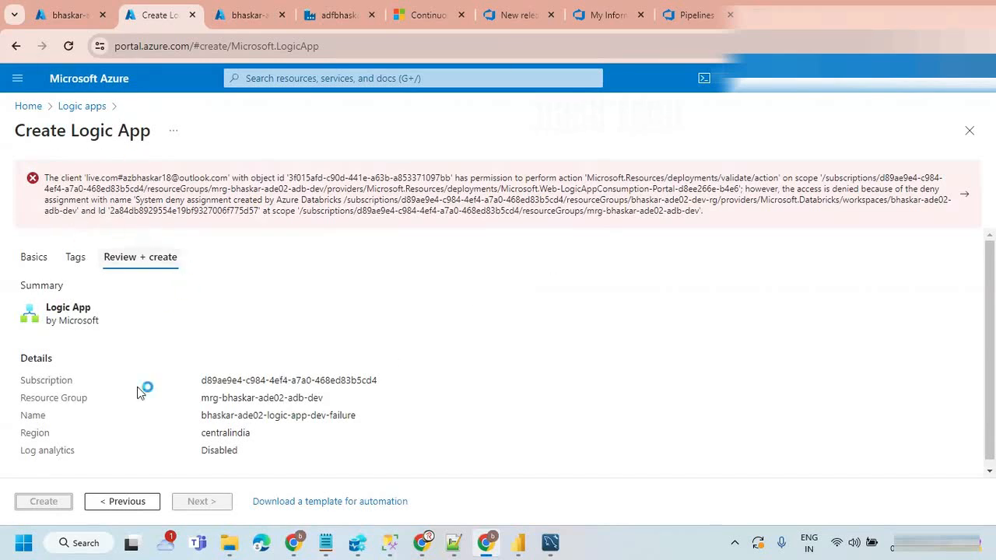
Step: Go back to the logic app's basic settings and change its resource group to bhaskar-ade02-dev-rg
click(118, 506)
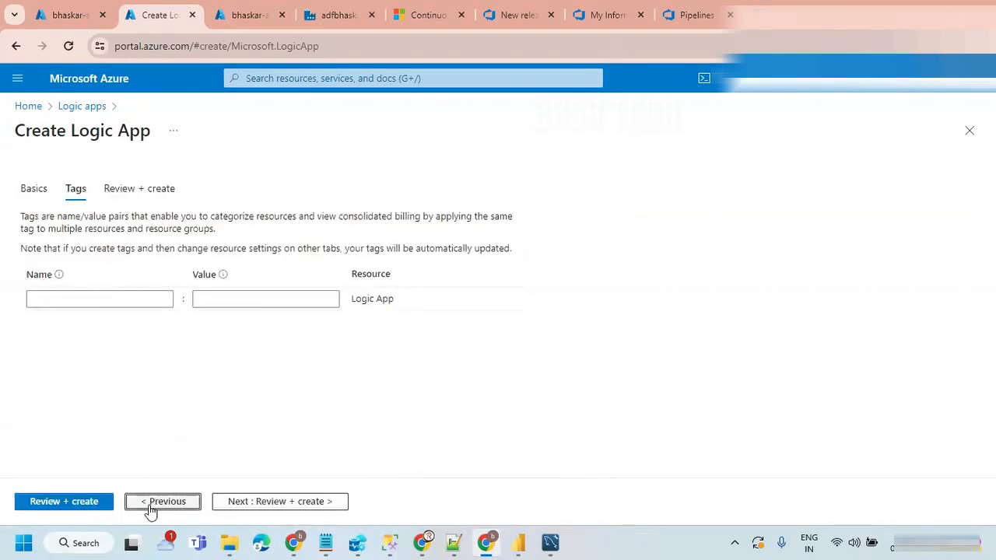
click(31, 194)
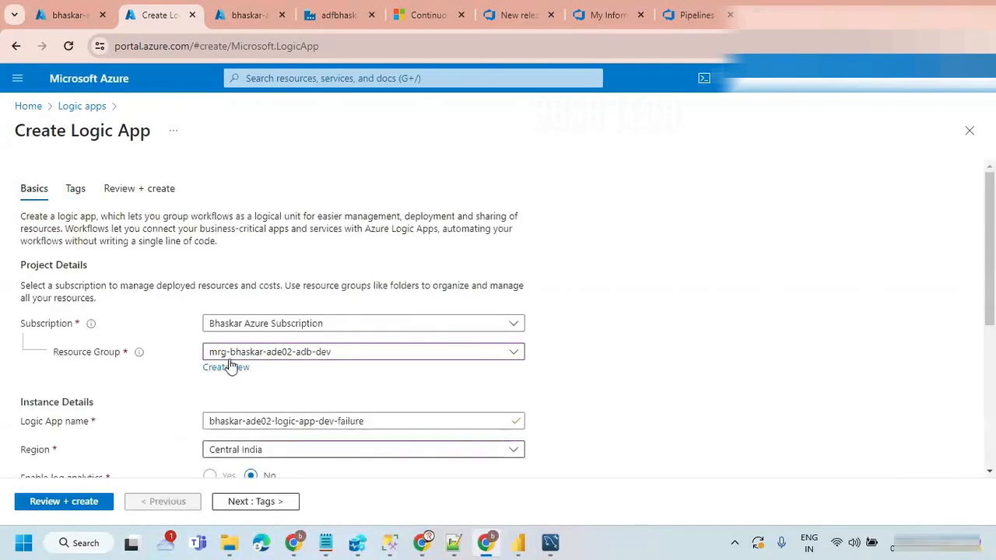
click(344, 356)
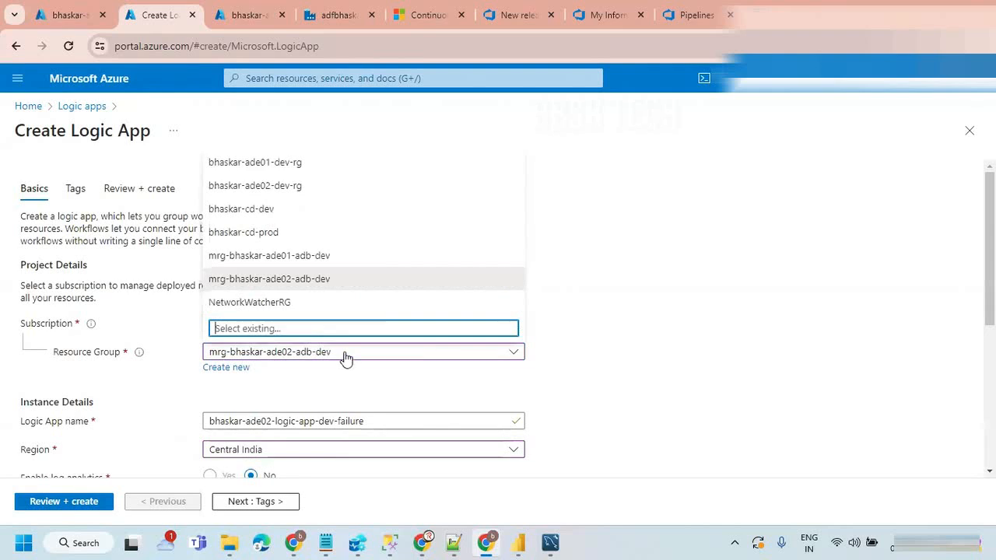
click(269, 186)
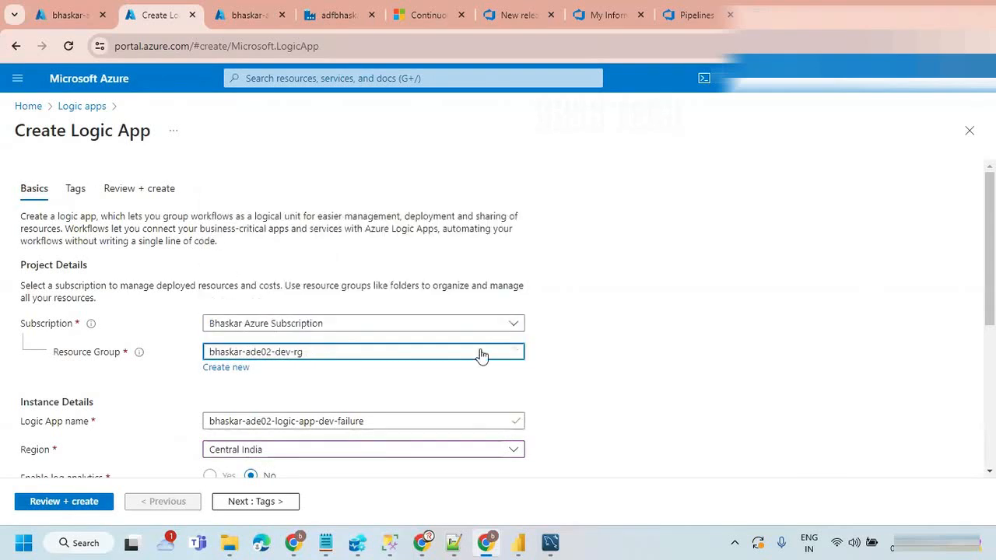
Step: Check the plan settings, validate and create the failure logic app, and open the deployed resource
scroll(582, 314, down, 2)
scroll(582, 320, down, 3)
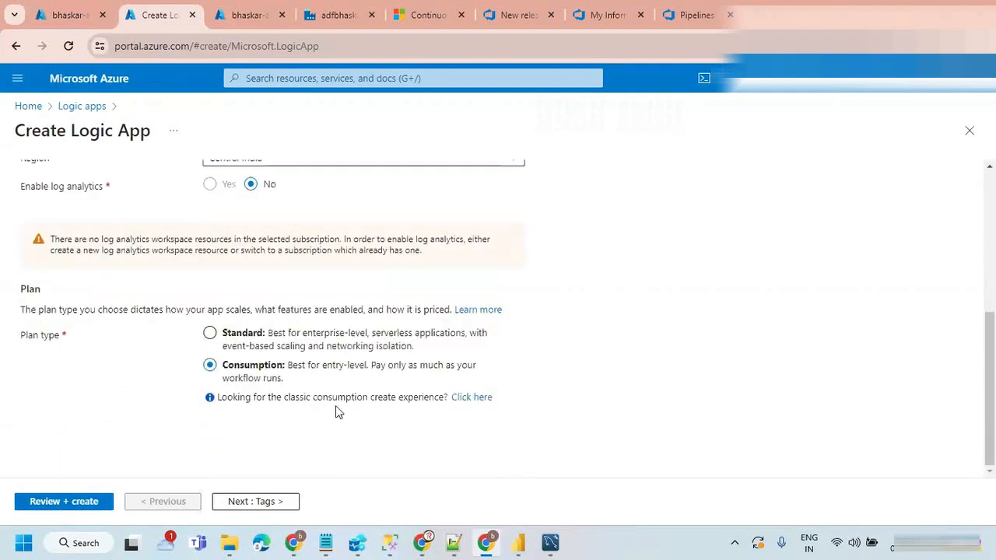
click(68, 506)
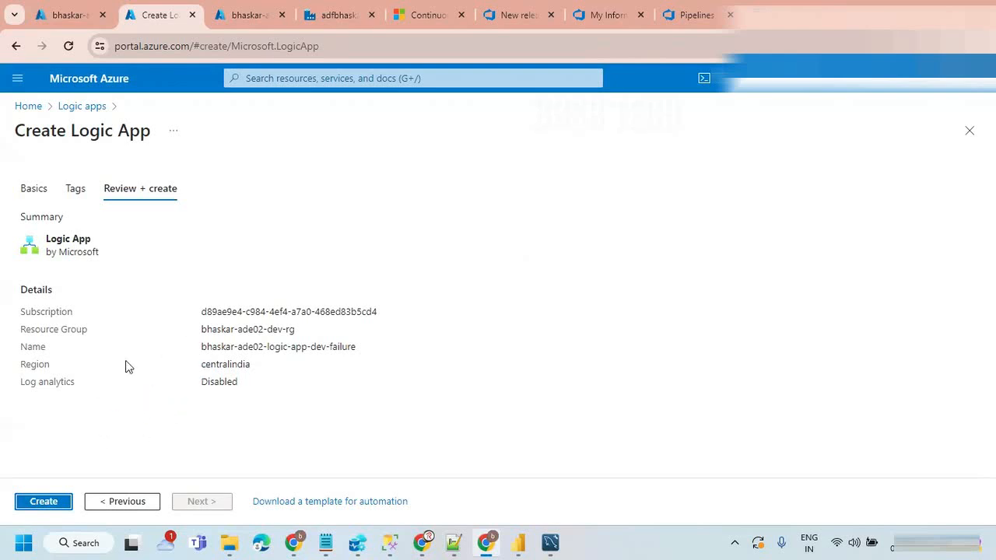
click(44, 502)
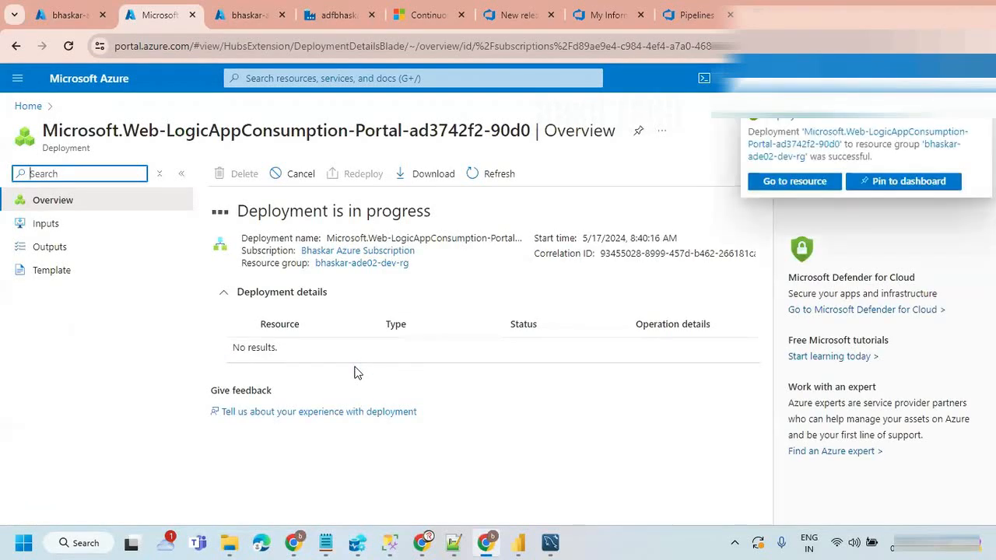
click(304, 377)
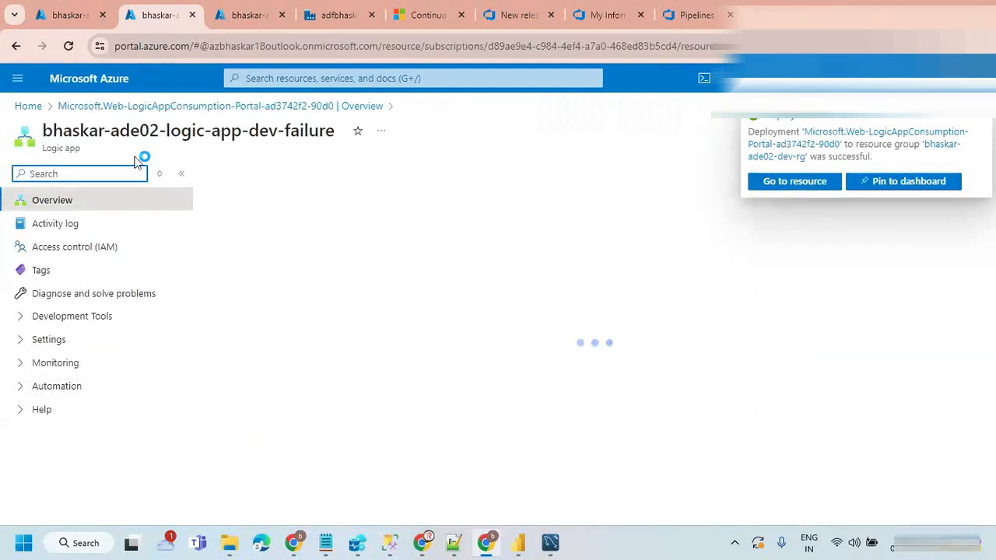
Step: Return to the list of logic apps and copy the name of bhaskar-ade01-logic-app-dev-success
click(128, 109)
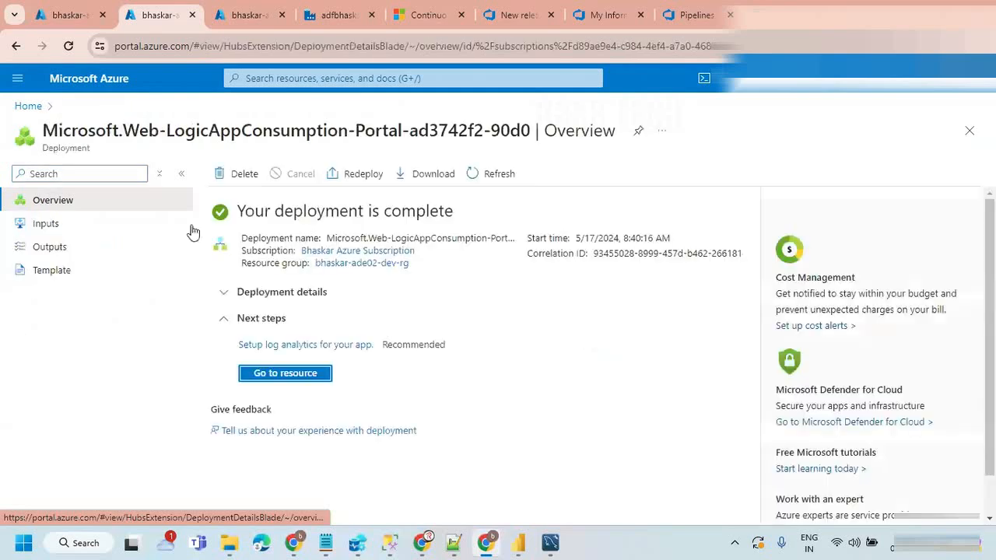
click(25, 105)
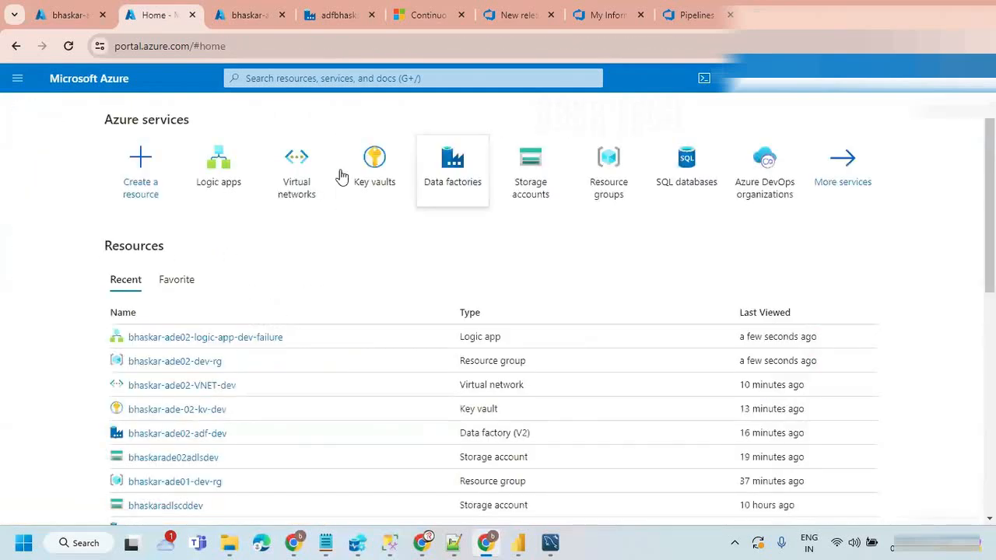
click(221, 163)
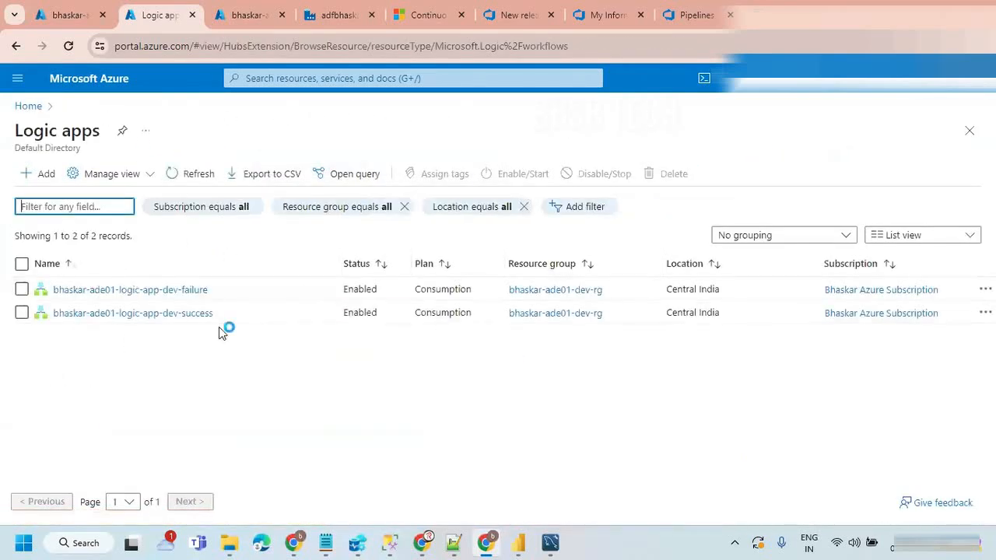
drag(216, 316, 53, 319)
key(ctrl+c)
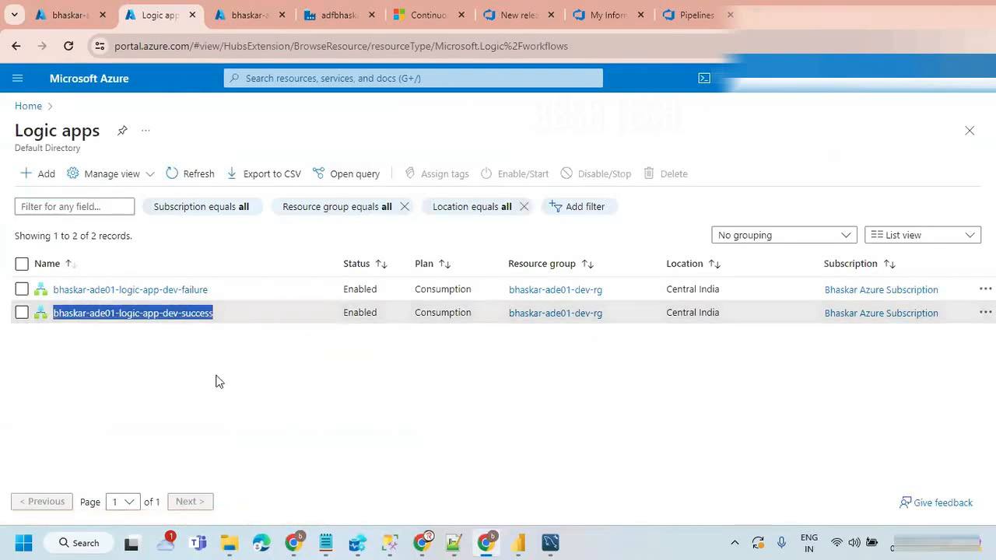
Step: Start a new logic app in Bhaskar Azure Subscription and resource group bhaskar-ade02-dev-rg, named bhaskar-ade02-logic-app-dev-success
click(40, 175)
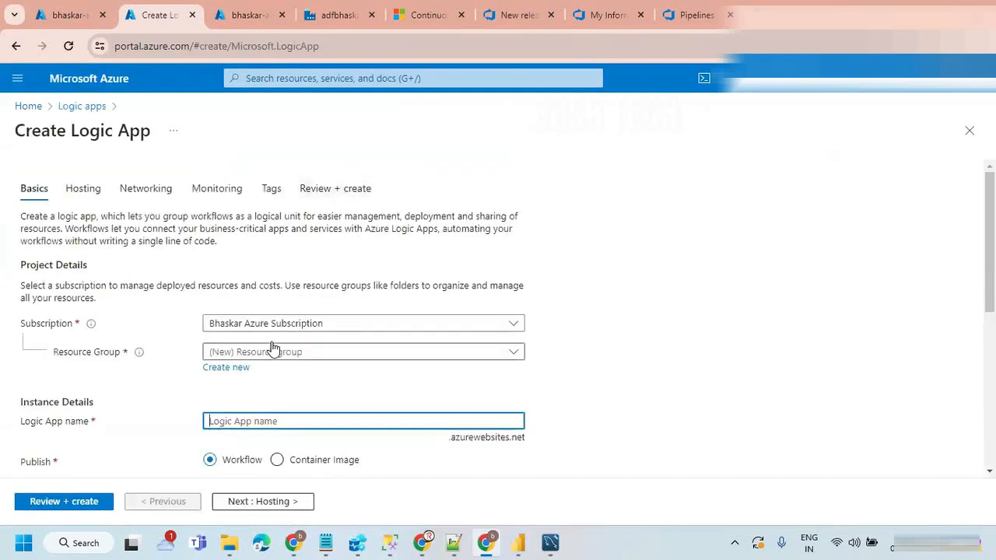
scroll(273, 349, down, 2)
click(311, 178)
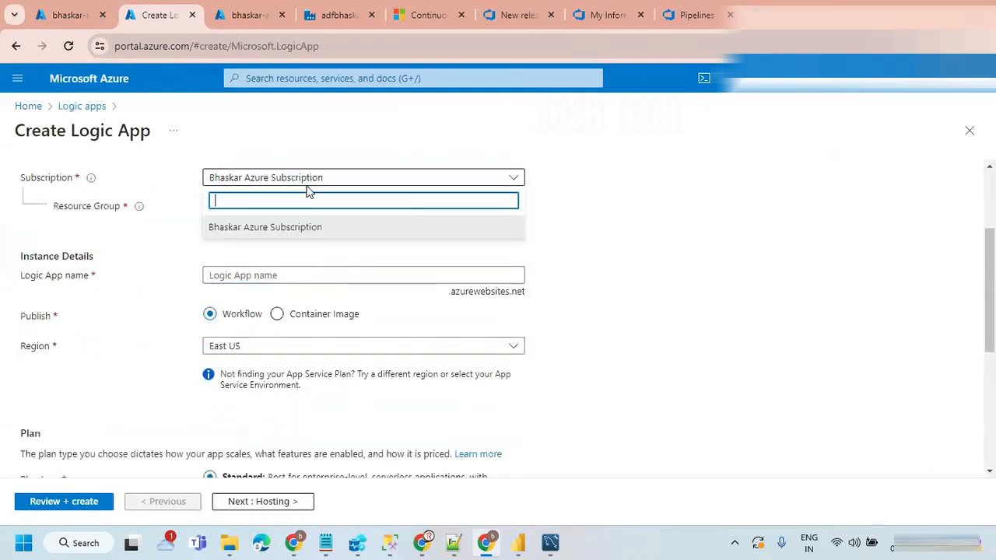
click(336, 234)
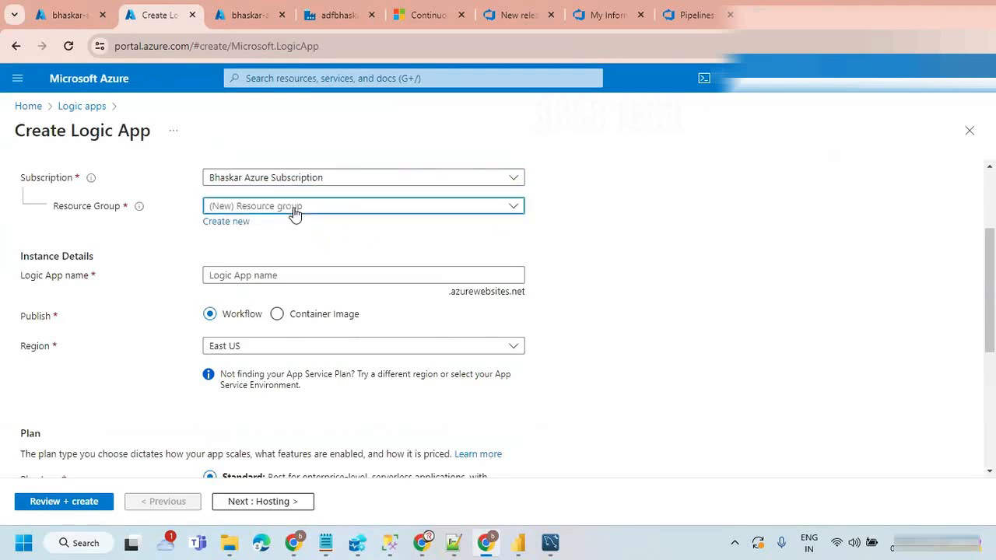
click(294, 209)
click(259, 282)
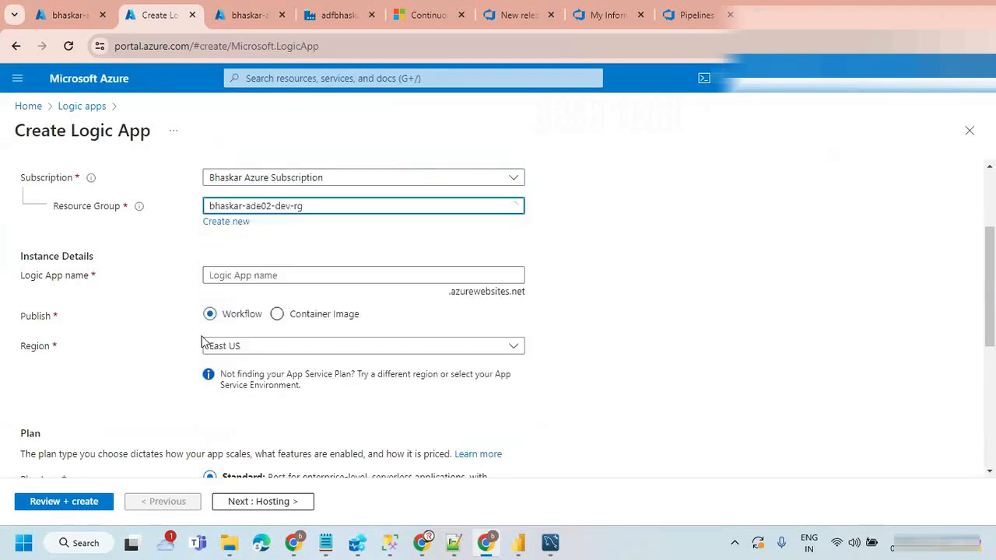
click(274, 275)
key(ctrl+v)
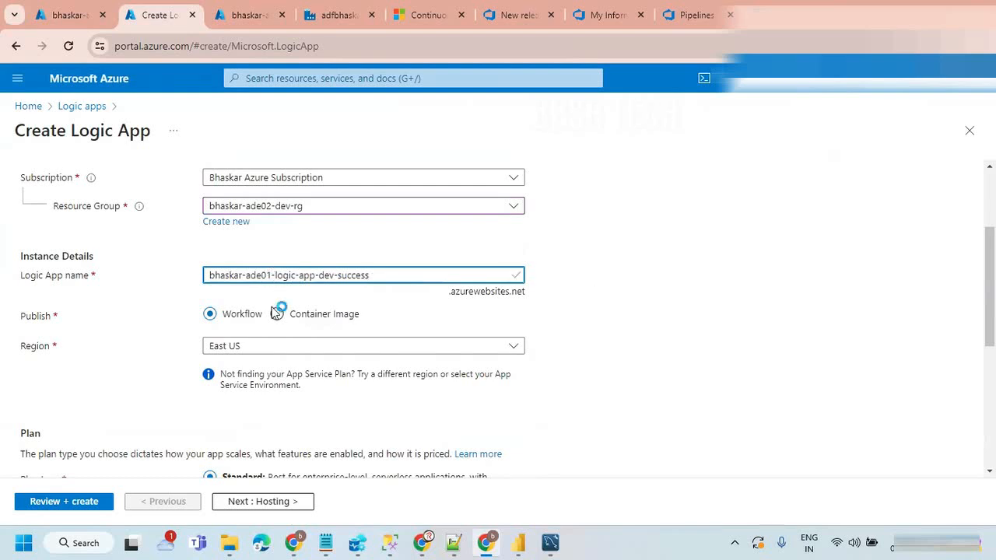
click(614, 300)
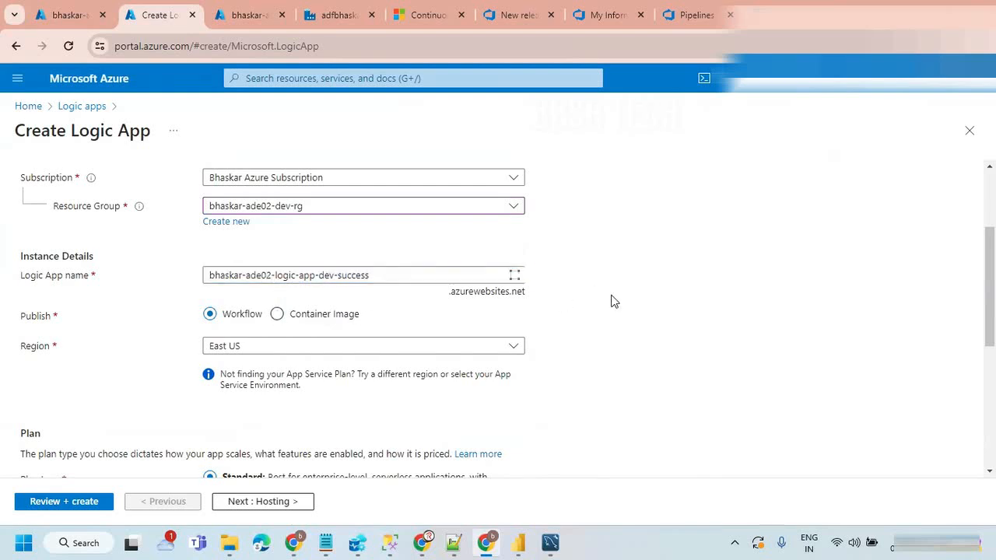
Step: Set the region to Central India and the plan to Consumption, and create the success logic app
scroll(613, 301, down, 2)
click(340, 203)
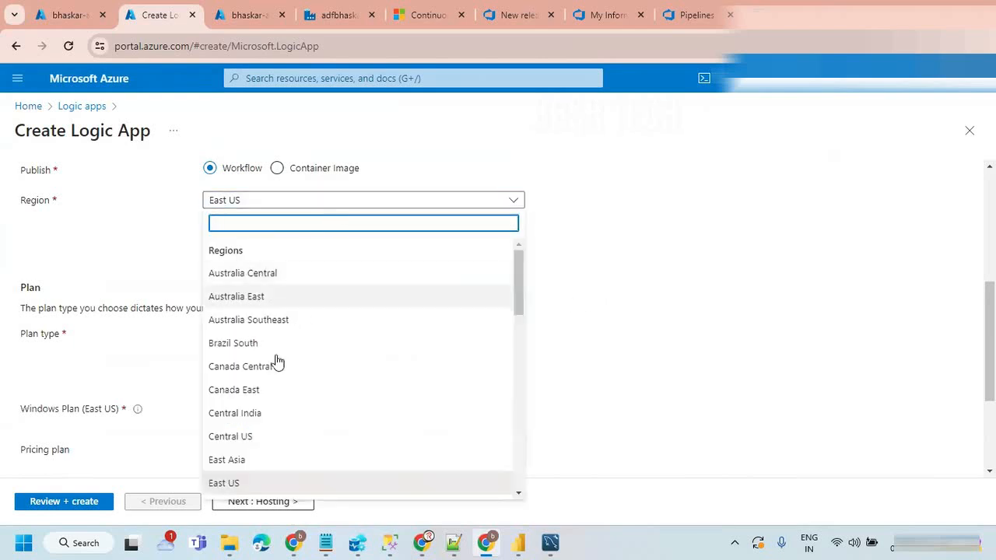
click(257, 413)
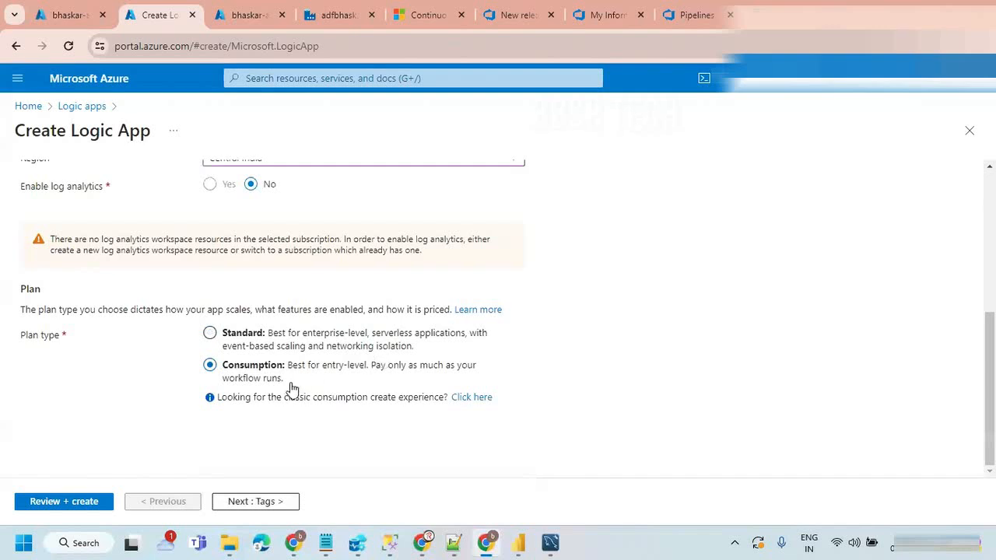
click(100, 502)
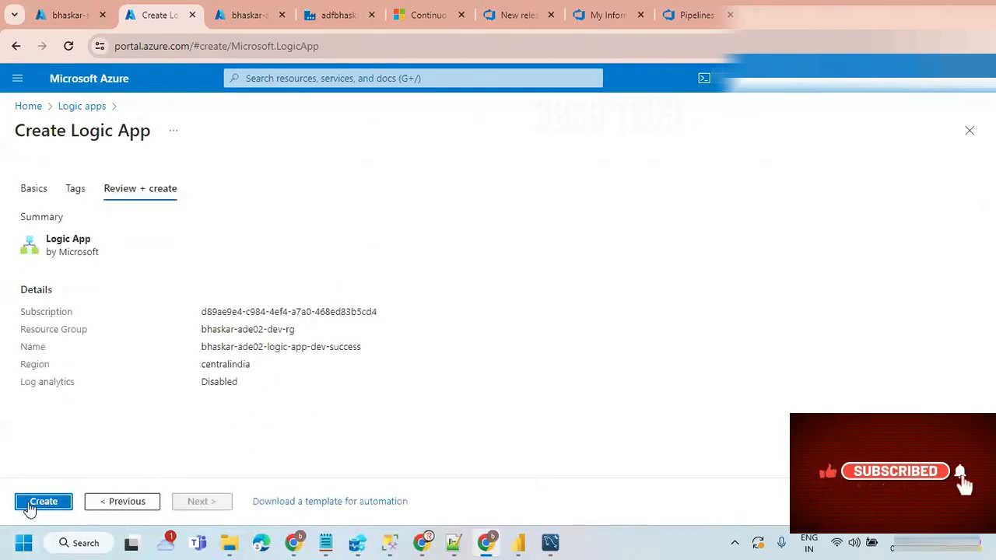
click(39, 501)
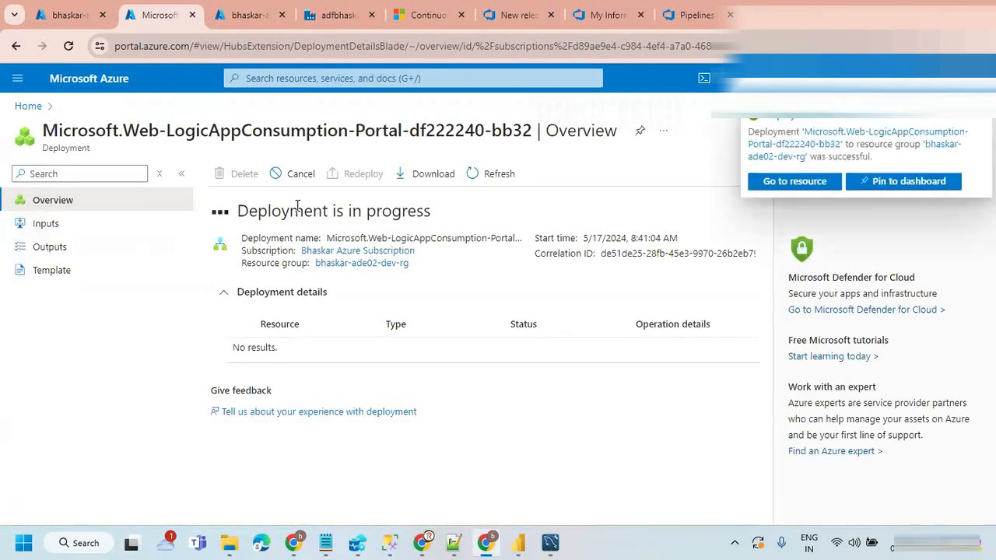
click(264, 373)
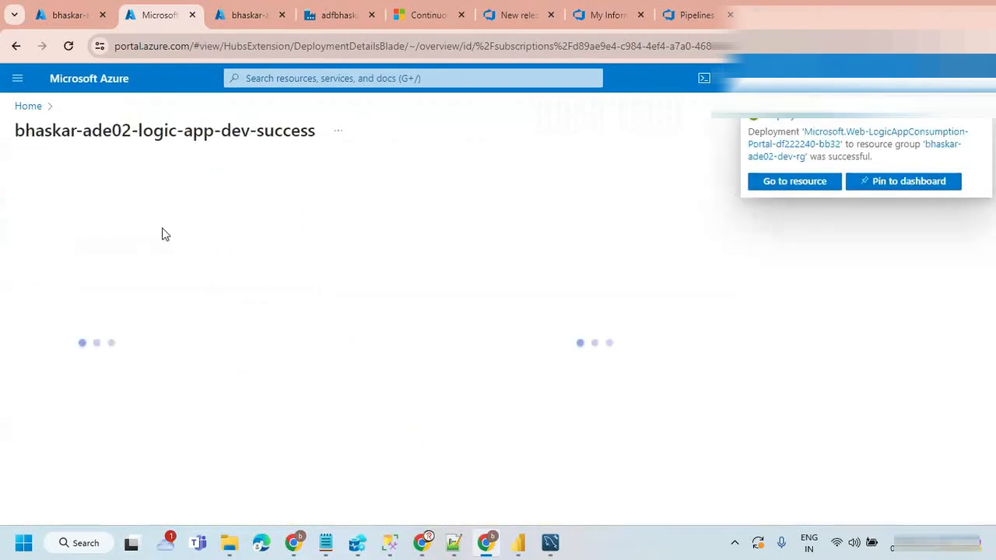
Step: Open resource group bhaskar-ade02-dev-rg and review the list of resources created in it
click(28, 106)
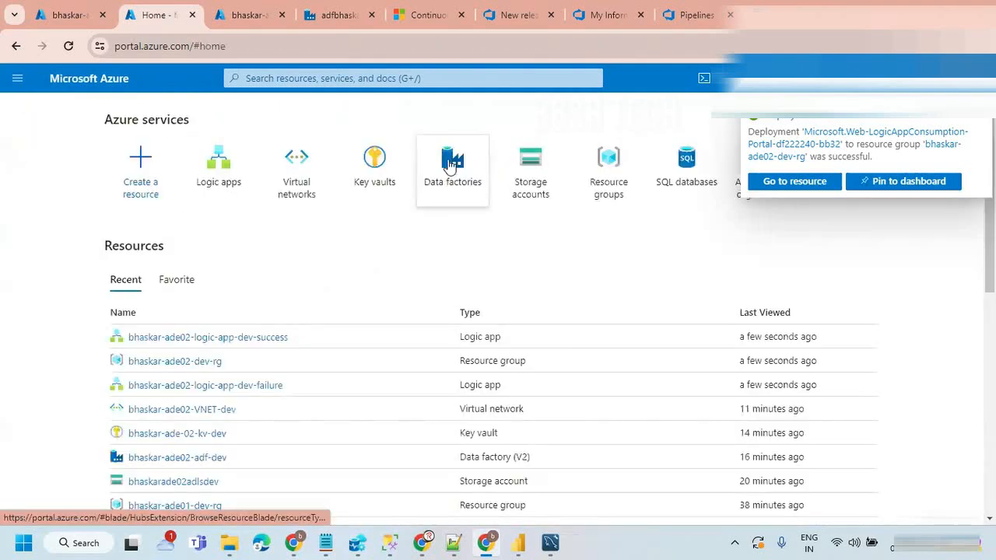
click(606, 165)
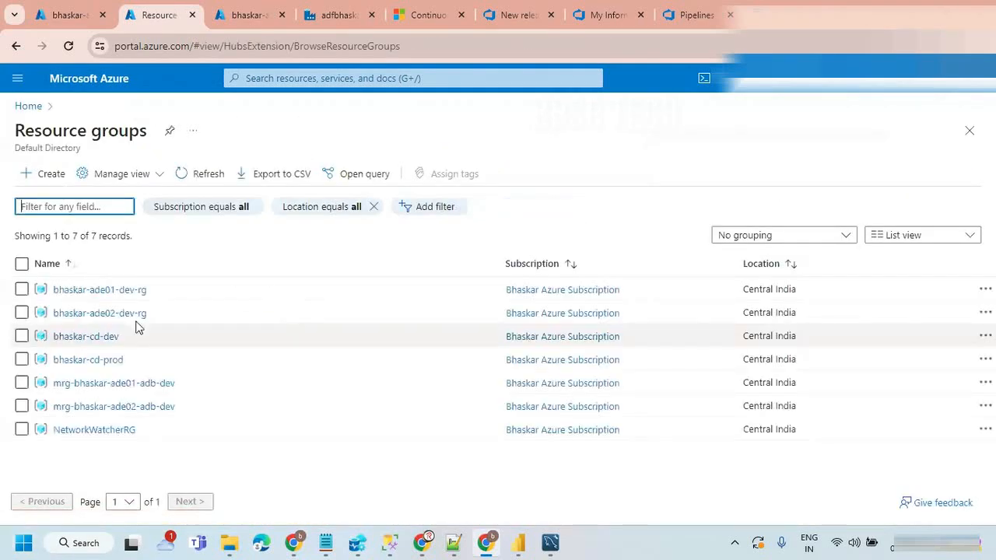
click(93, 315)
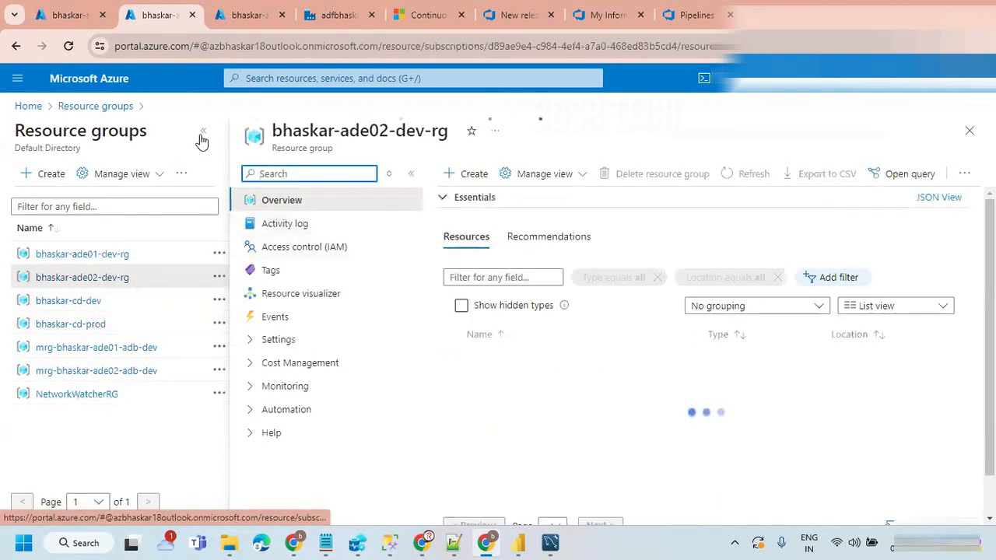
click(202, 134)
scroll(432, 426, down, 1)
scroll(430, 421, up, 1)
scroll(430, 420, down, 1)
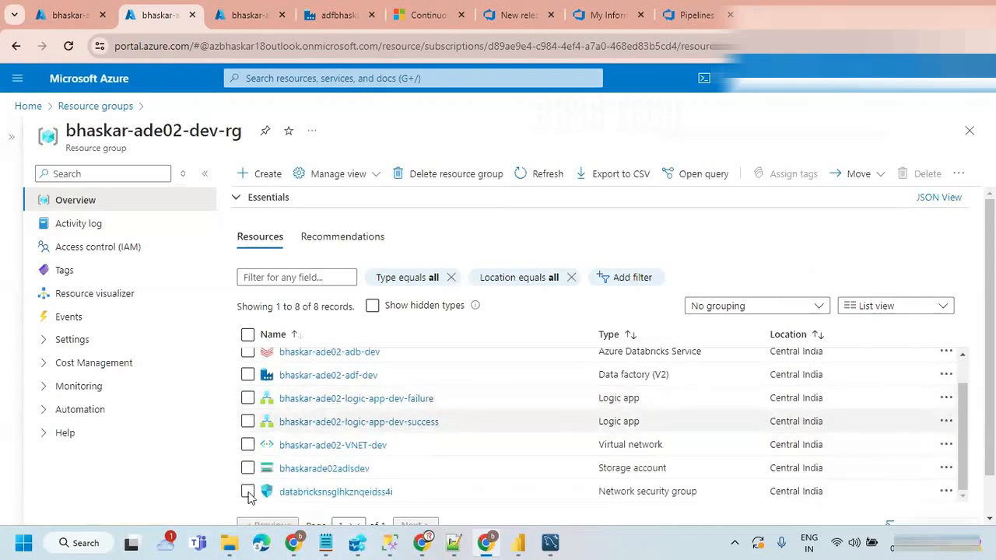